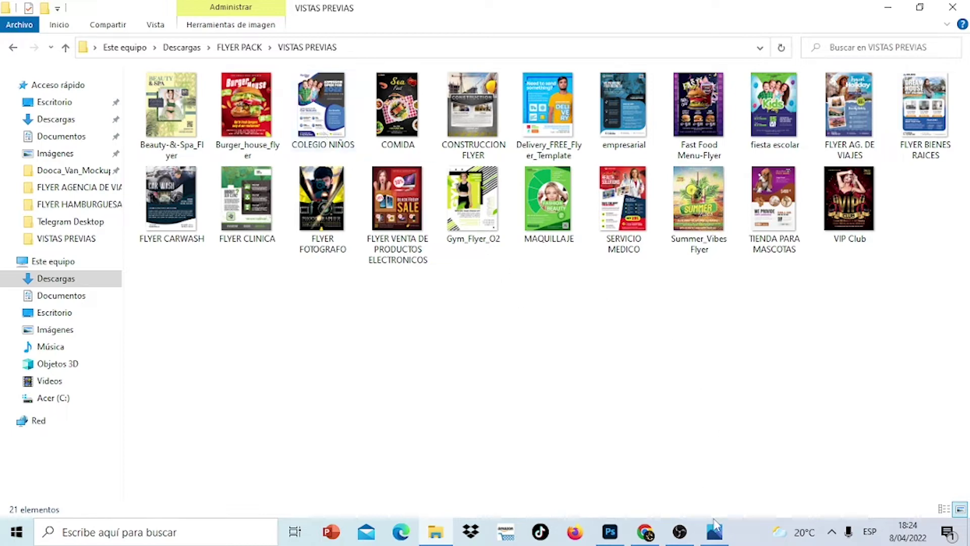
Page through every flyer preview in Photos, Burger house to VIP Club, then close it.
{"action": "mouse_move", "coordinate": [715, 531]}
{"action": "left_click", "coordinate": [742, 462]}
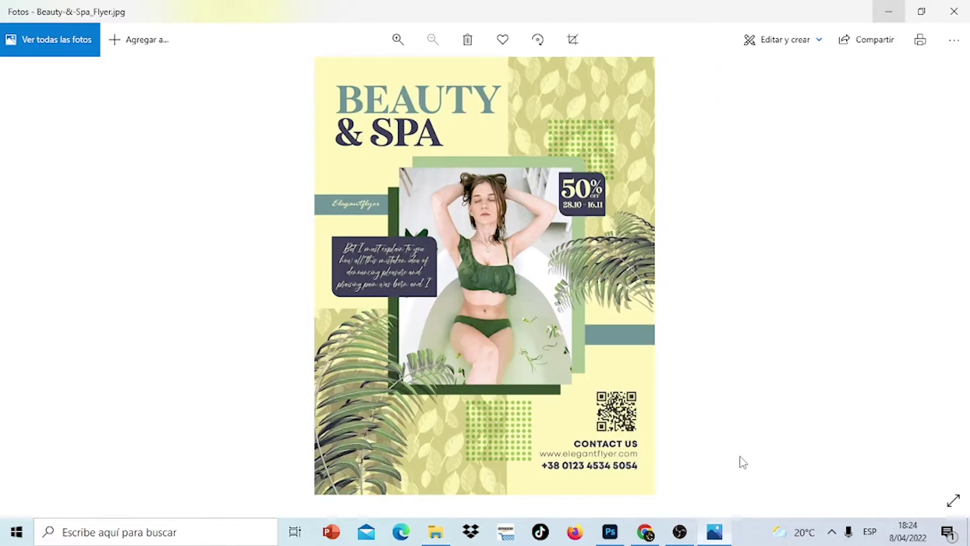
{"action": "left_click", "coordinate": [950, 270]}
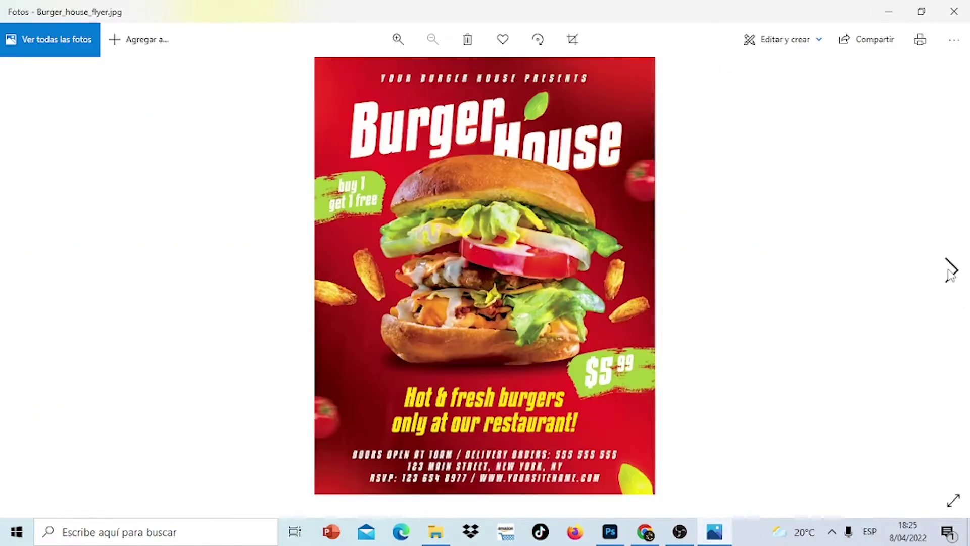
{"action": "left_click", "coordinate": [950, 273]}
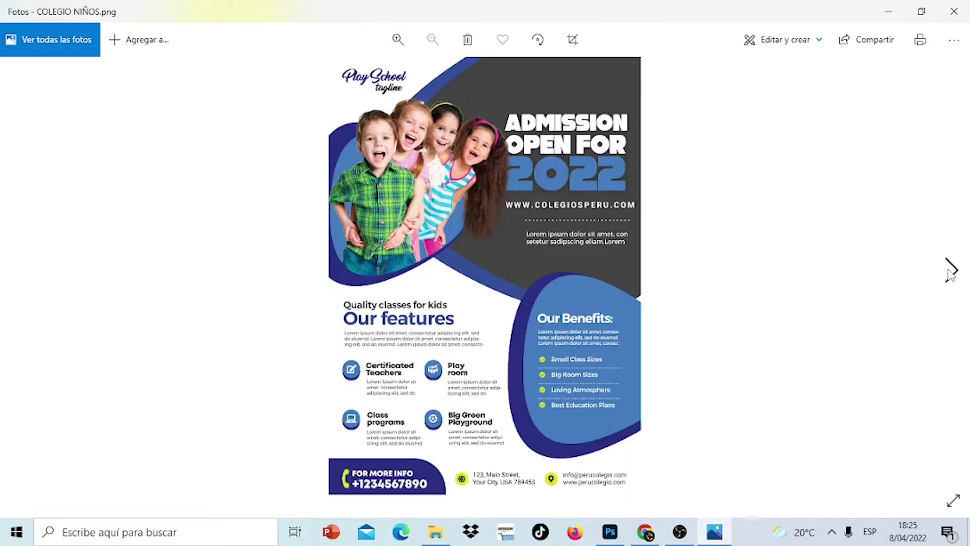
{"action": "left_click", "coordinate": [951, 272]}
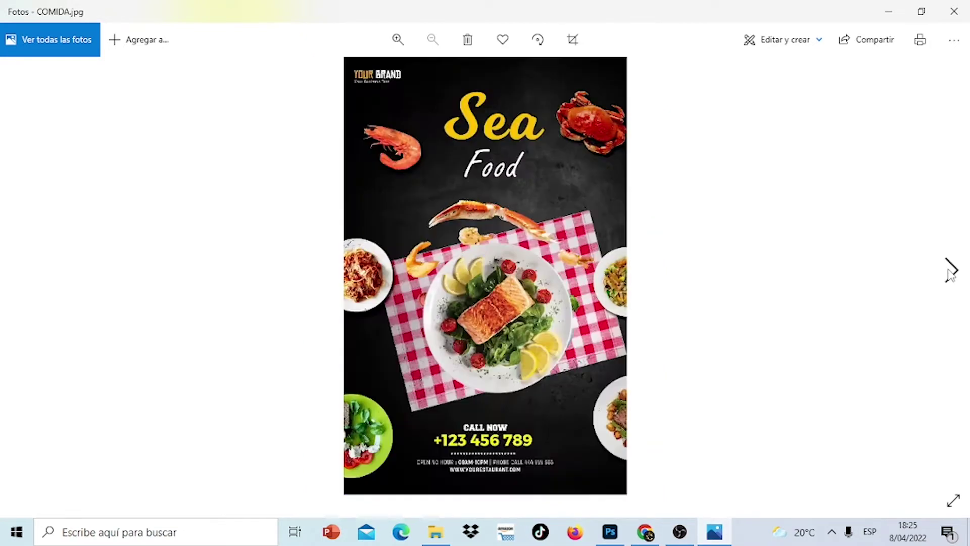
{"action": "left_click", "coordinate": [951, 273]}
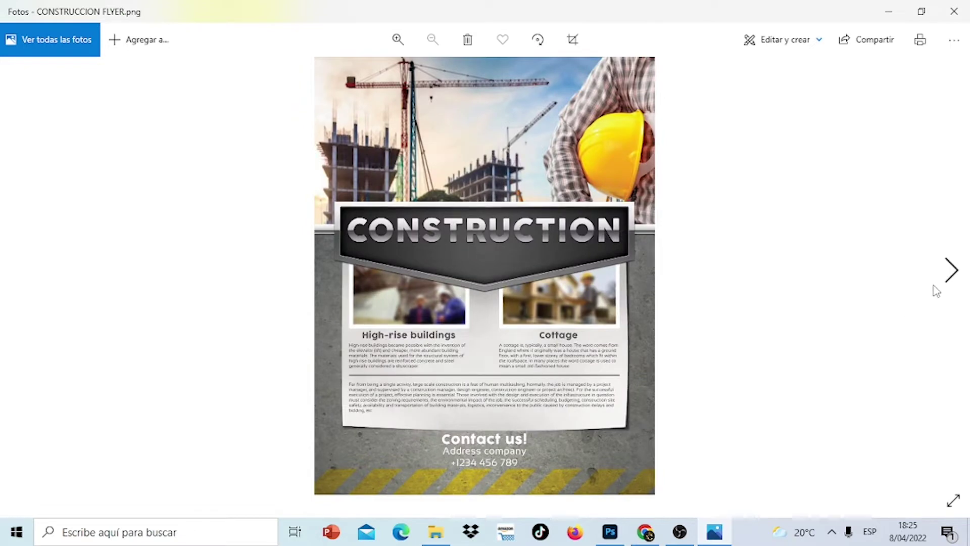
{"action": "left_click", "coordinate": [952, 284]}
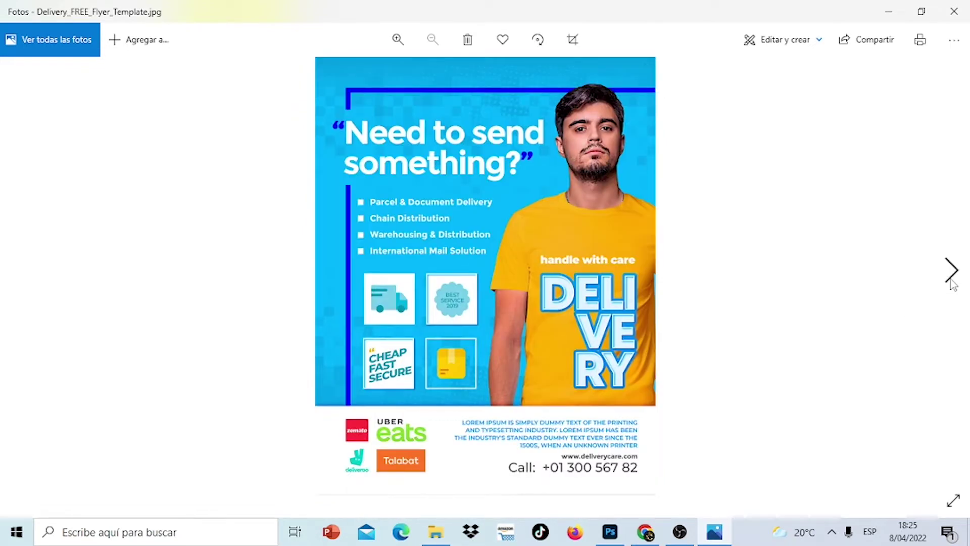
{"action": "left_click", "coordinate": [952, 284]}
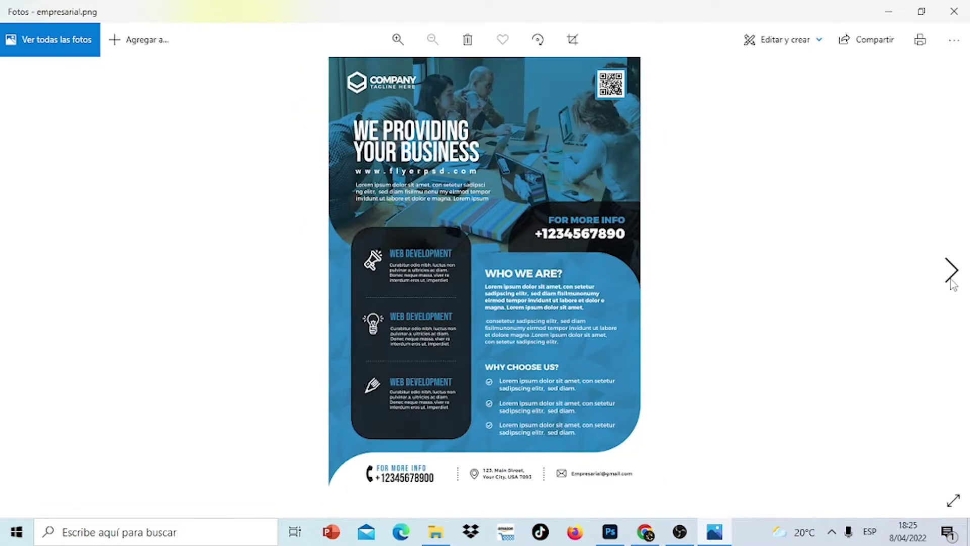
{"action": "left_click", "coordinate": [952, 284]}
{"action": "left_click", "coordinate": [952, 284]}
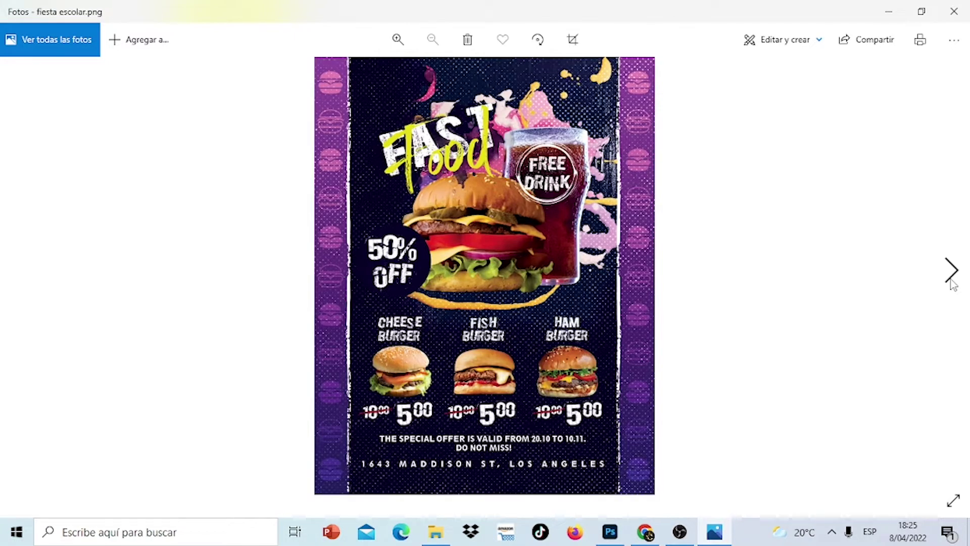
{"action": "left_click", "coordinate": [952, 284]}
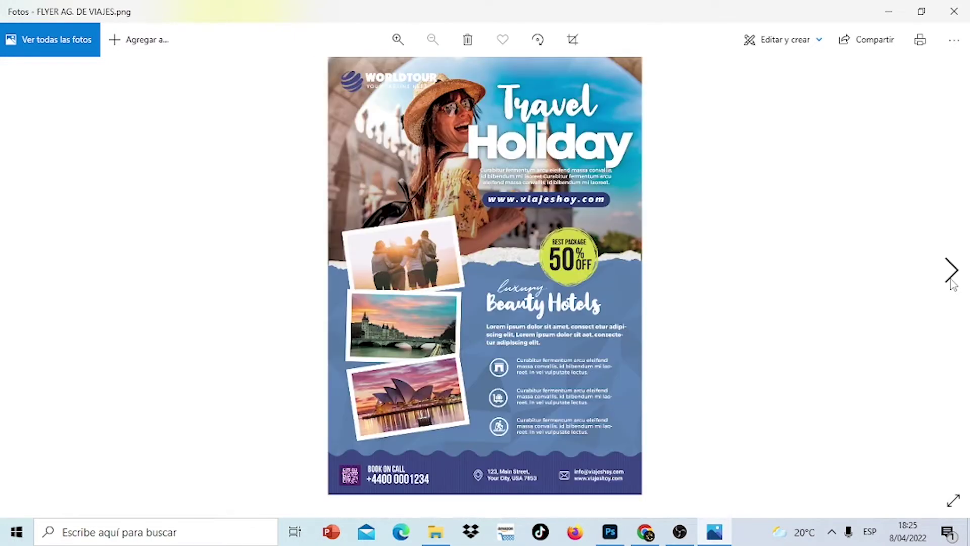
{"action": "left_click", "coordinate": [952, 284]}
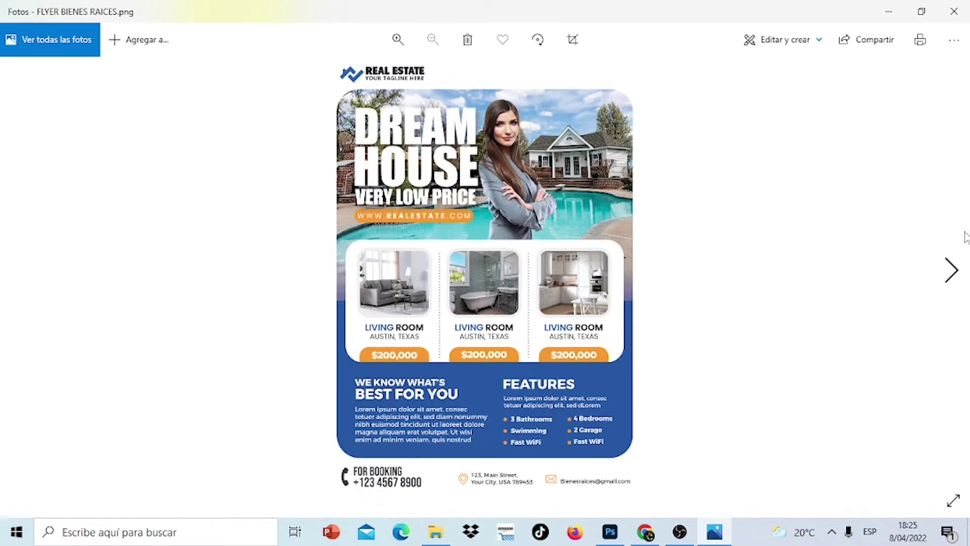
{"action": "left_click", "coordinate": [943, 278]}
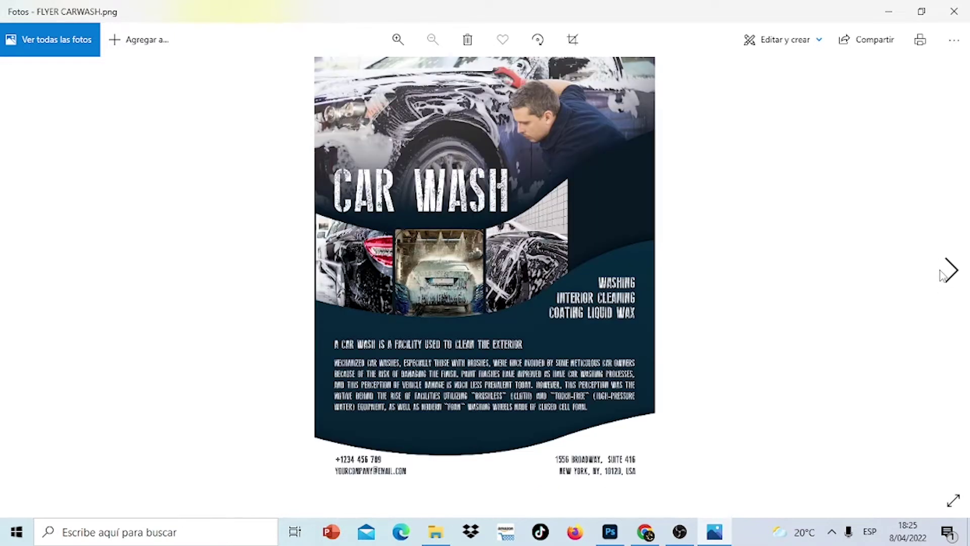
{"action": "left_click", "coordinate": [943, 277]}
{"action": "left_click", "coordinate": [942, 276]}
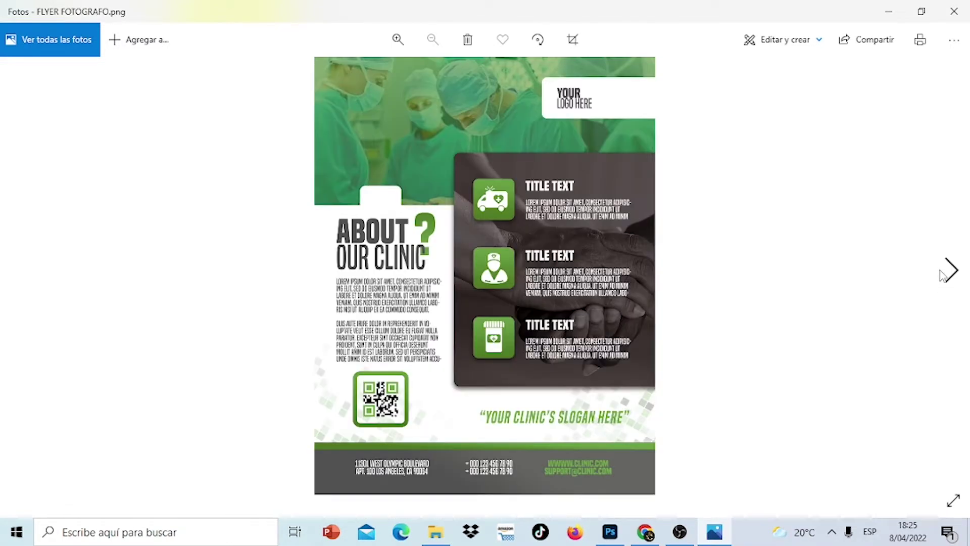
{"action": "left_click", "coordinate": [943, 277]}
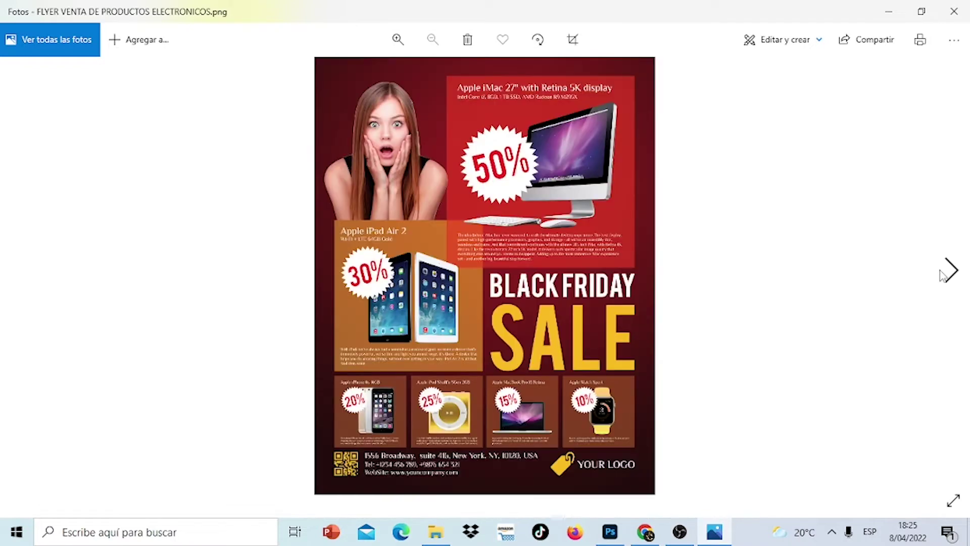
{"action": "left_click", "coordinate": [943, 277]}
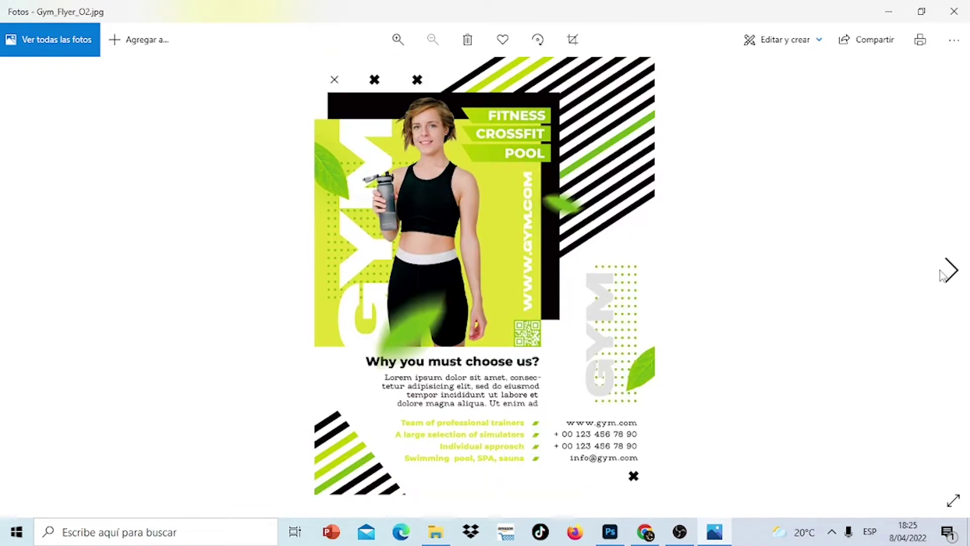
{"action": "left_click", "coordinate": [943, 277]}
{"action": "left_click", "coordinate": [942, 277]}
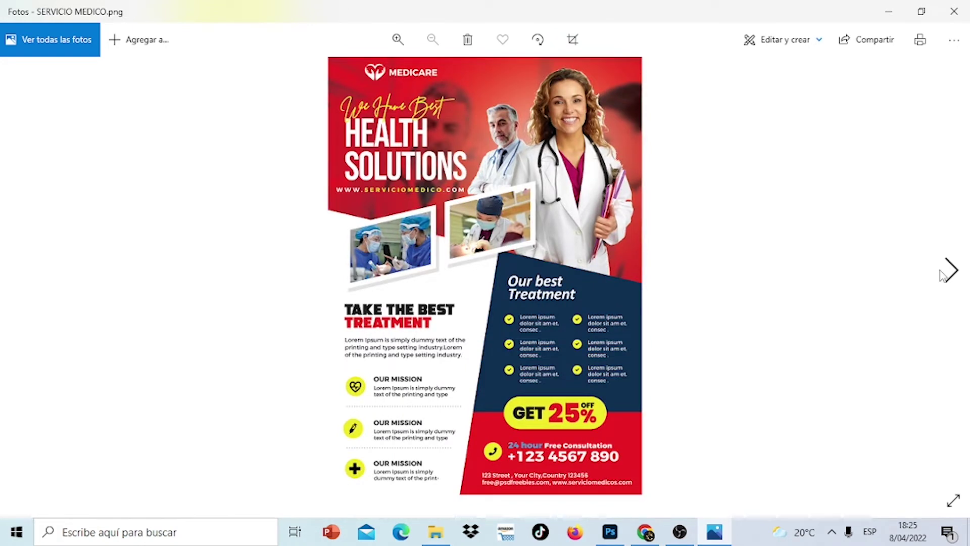
{"action": "left_click", "coordinate": [943, 277]}
{"action": "left_click", "coordinate": [942, 277]}
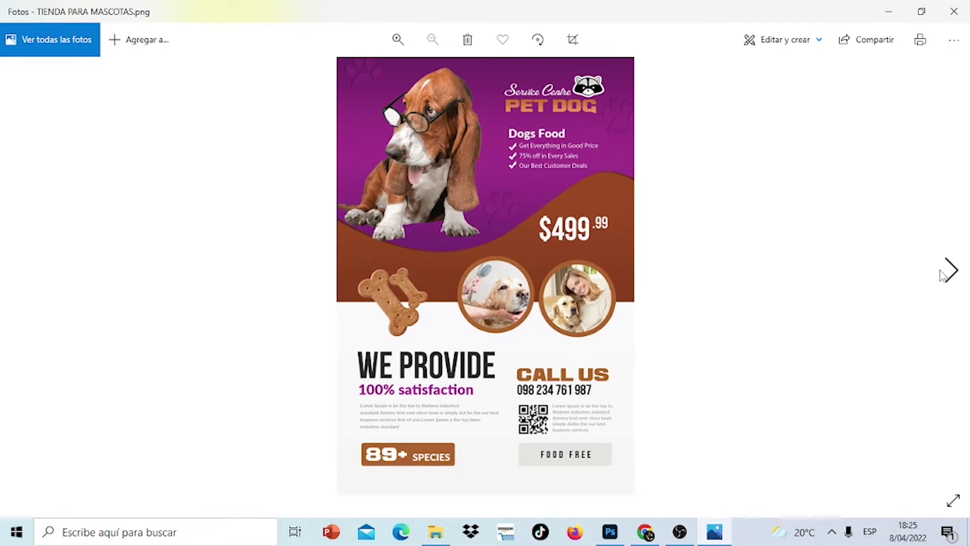
{"action": "left_click", "coordinate": [942, 276]}
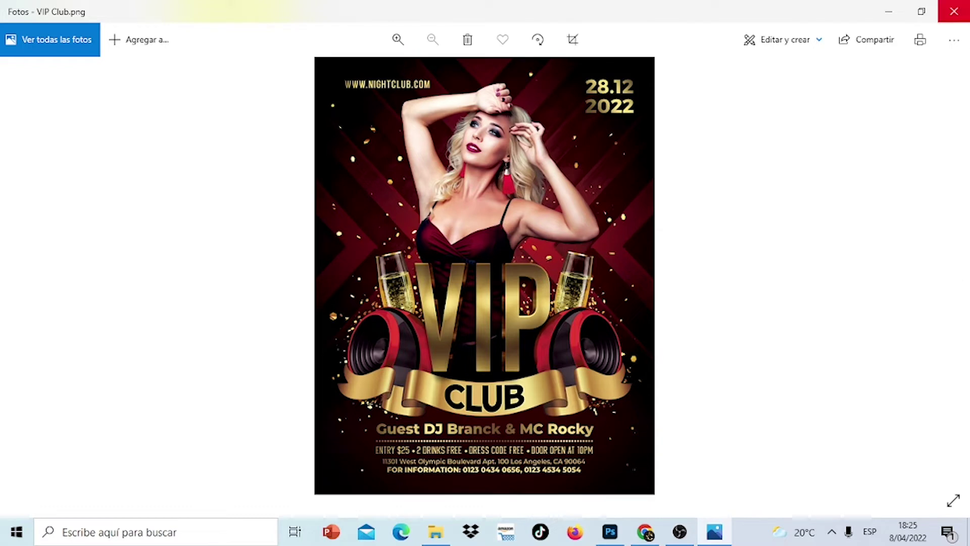
{"action": "left_click", "coordinate": [953, 11]}
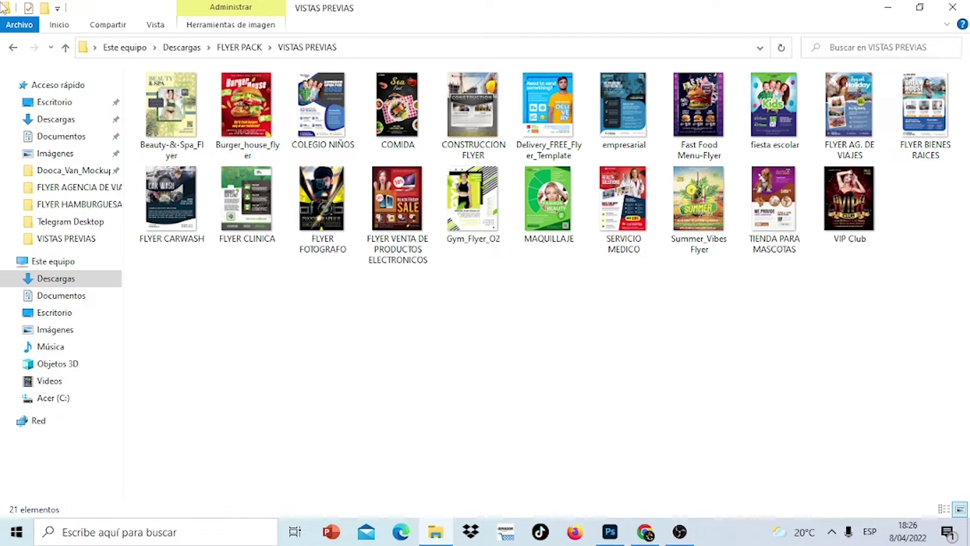
Open REAL ESTAE BIENES RAICES, view its FLYER BIENES RAICES preview, and select the REAL ESTATE PSD.
{"action": "left_click", "coordinate": [14, 48]}
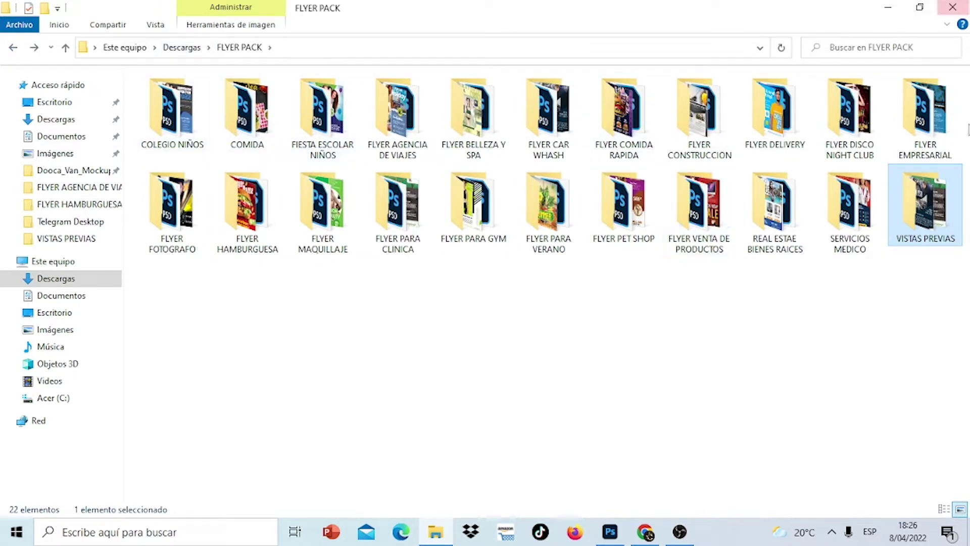
{"action": "double_click", "coordinate": [931, 205]}
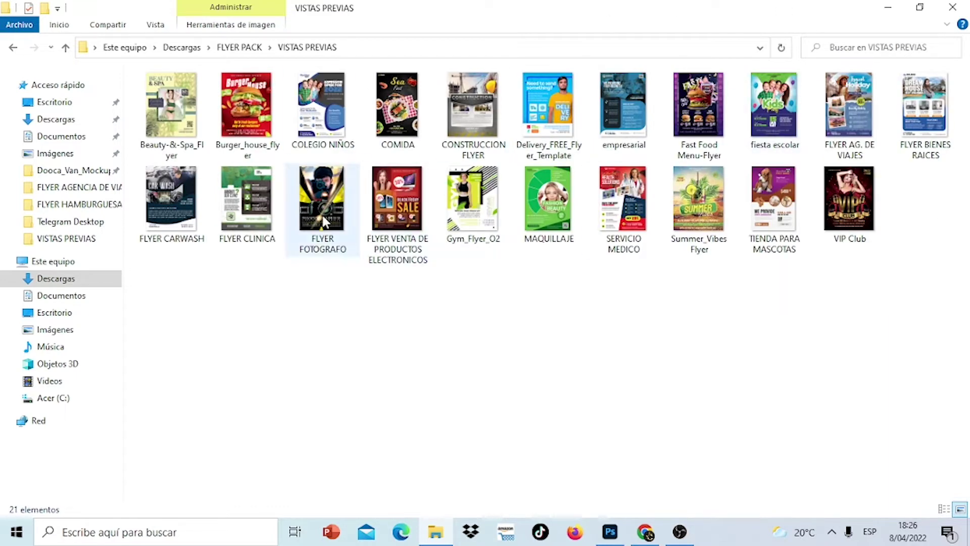
{"action": "left_click", "coordinate": [12, 51]}
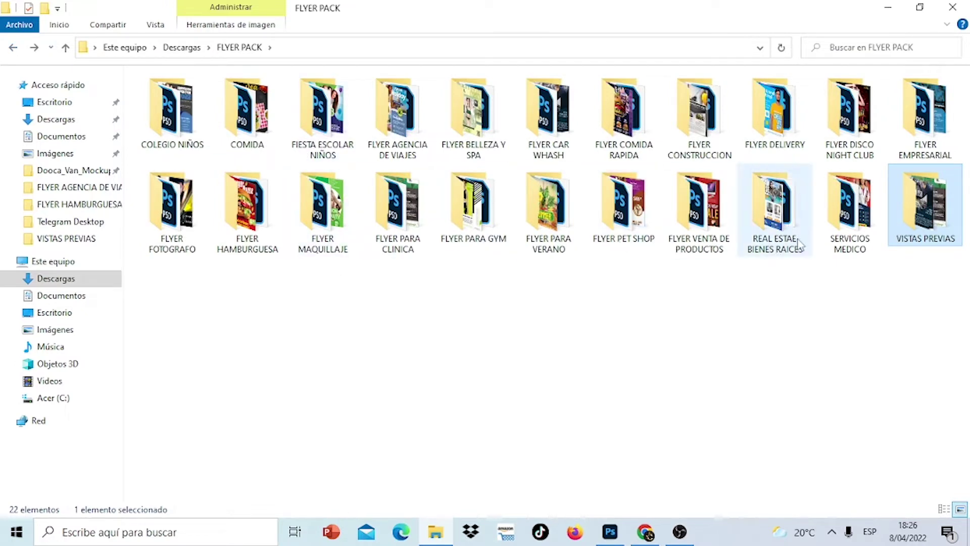
{"action": "double_click", "coordinate": [771, 194]}
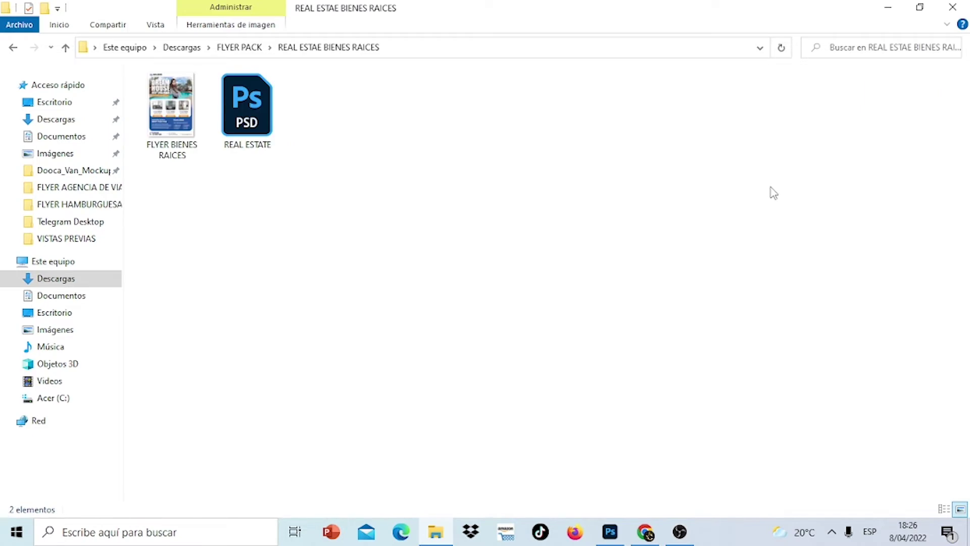
{"action": "double_click", "coordinate": [154, 104]}
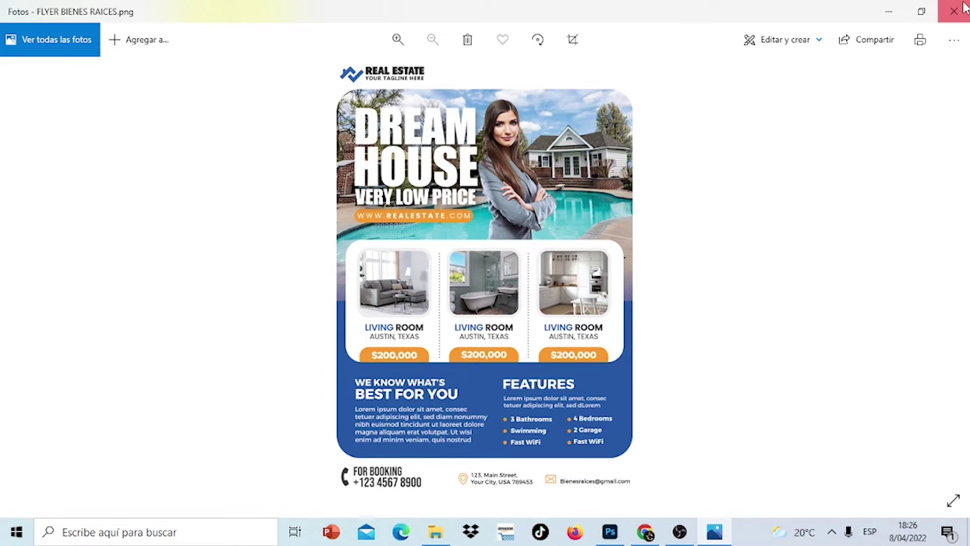
{"action": "left_click", "coordinate": [954, 11]}
{"action": "left_click", "coordinate": [241, 113]}
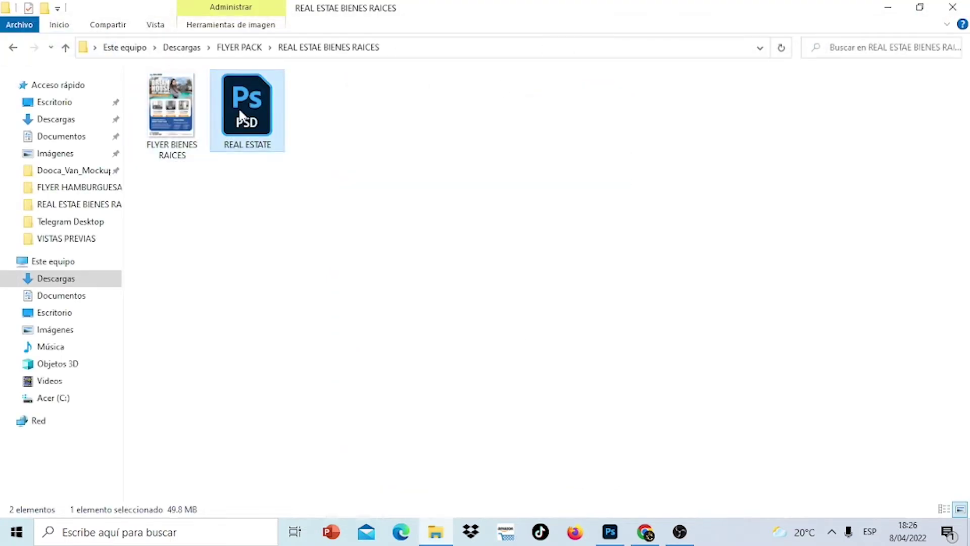
Open REAL ESTATE.psd keeping its embedded colour profile, and enter the DREAM HOUSE headline text.
{"action": "double_click", "coordinate": [241, 114]}
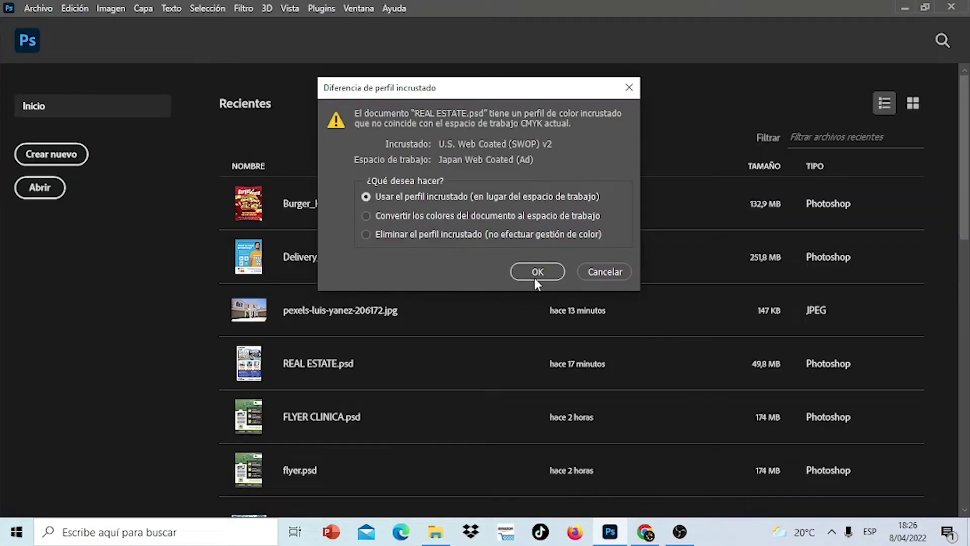
{"action": "left_click", "coordinate": [532, 275]}
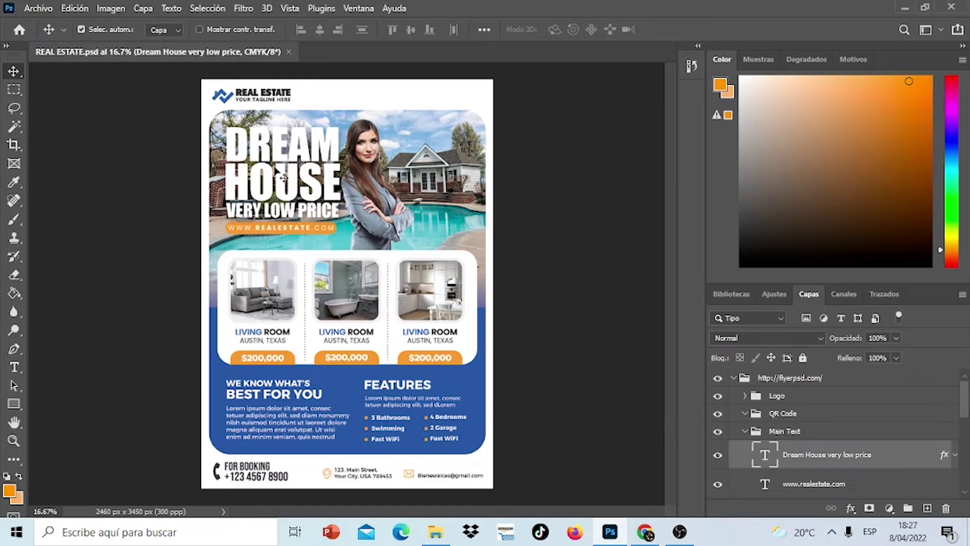
{"action": "double_click", "coordinate": [268, 160]}
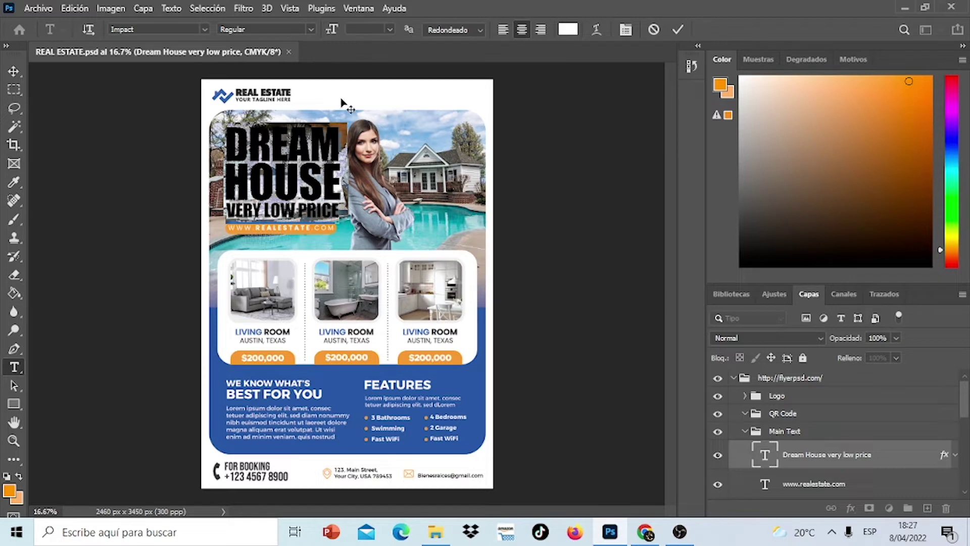
Replace DREAM in the headline with 'LA CASA'.
{"action": "left_click", "coordinate": [343, 143]}
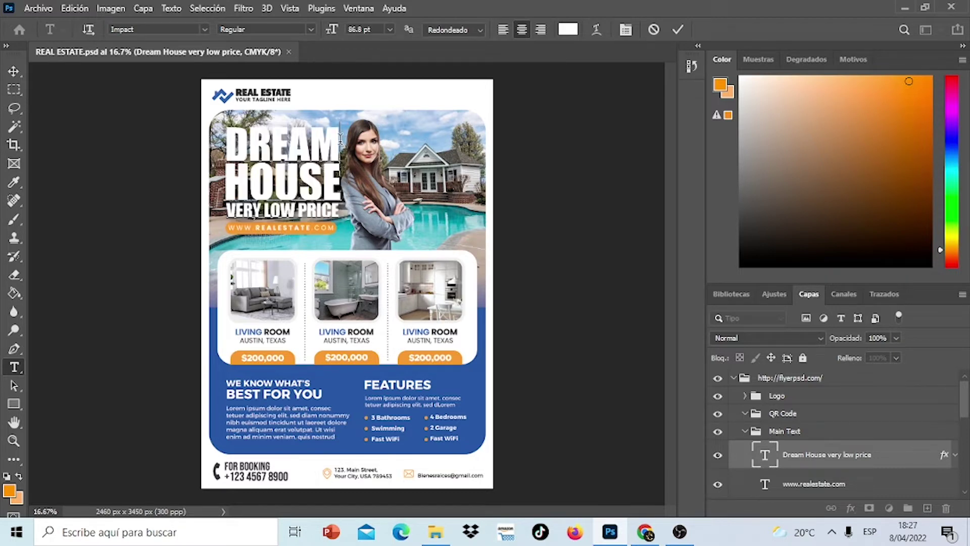
{"action": "key", "text": "BackSpace"}
{"action": "key", "text": "BackSpace"}
{"action": "key", "text": "BackSpace"}
{"action": "key", "text": "BackSpace"}
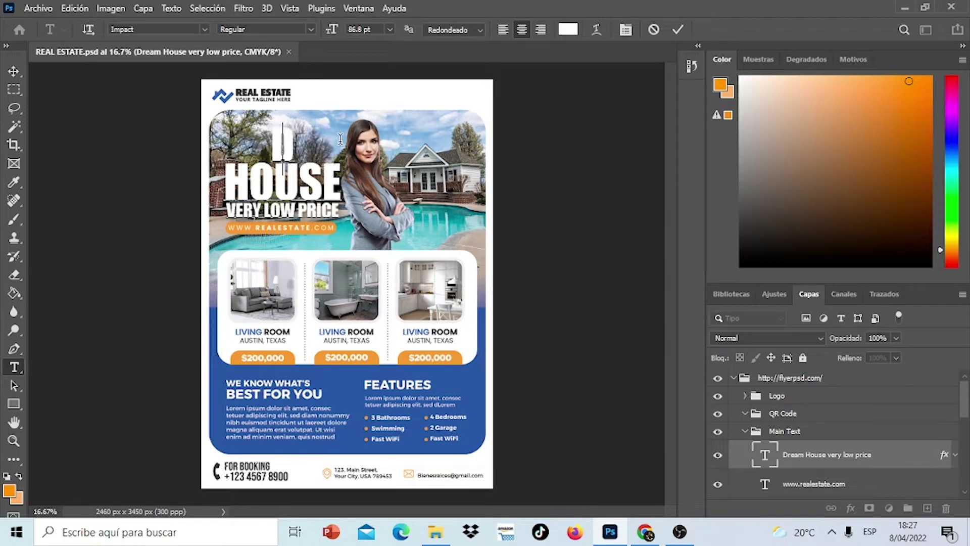
{"action": "key", "text": "BackSpace"}
{"action": "type", "text": "LA"}
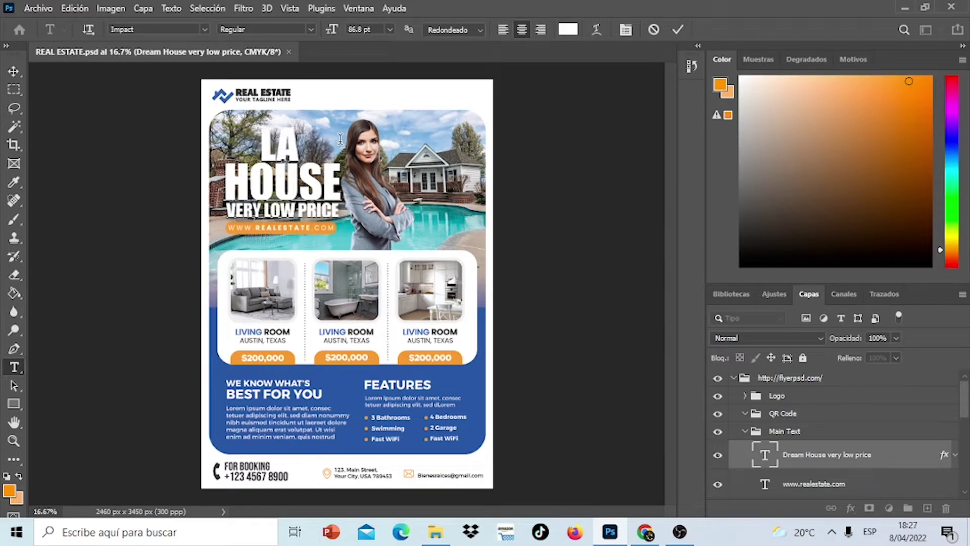
{"action": "type", "text": " CASA"}
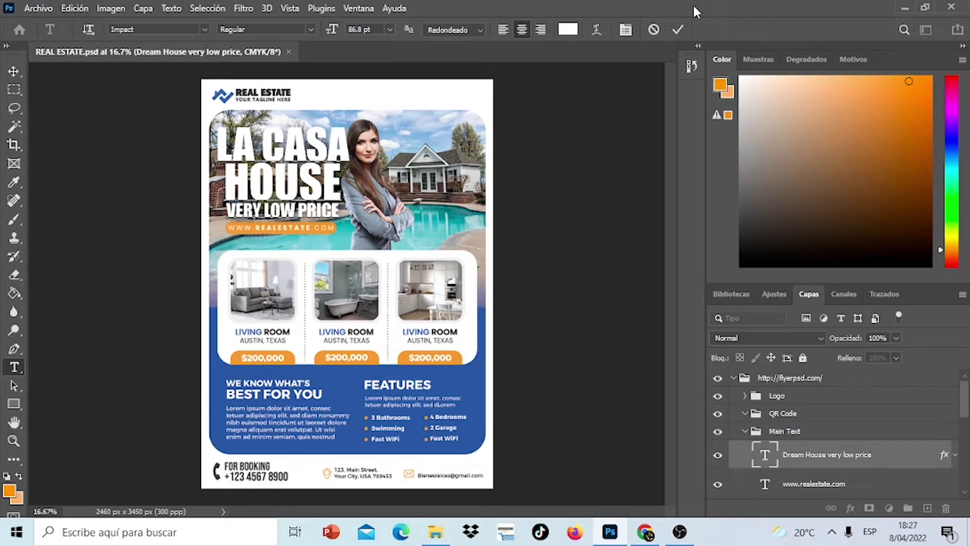
{"action": "left_click", "coordinate": [677, 30]}
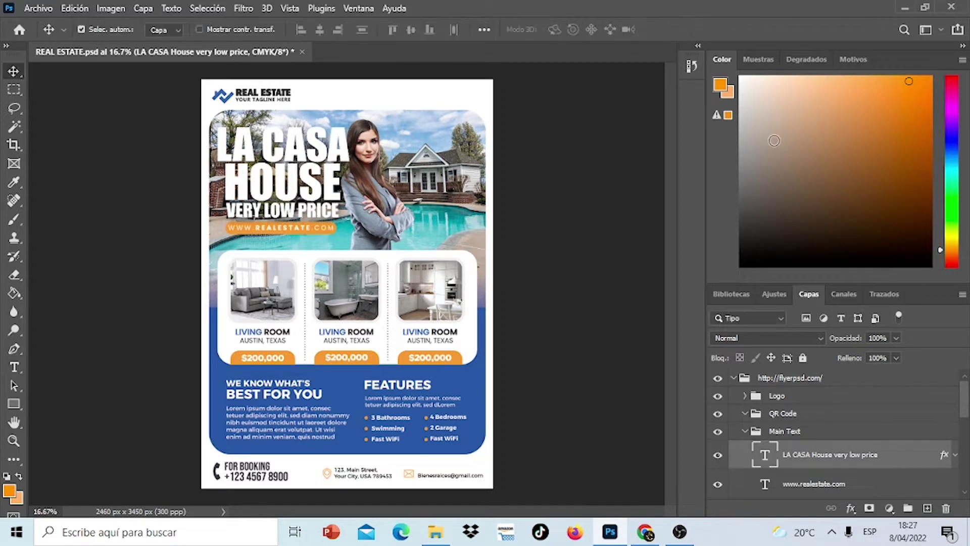
Replace HOUSE in the headline with 'SOÑADA'.
{"action": "double_click", "coordinate": [765, 455]}
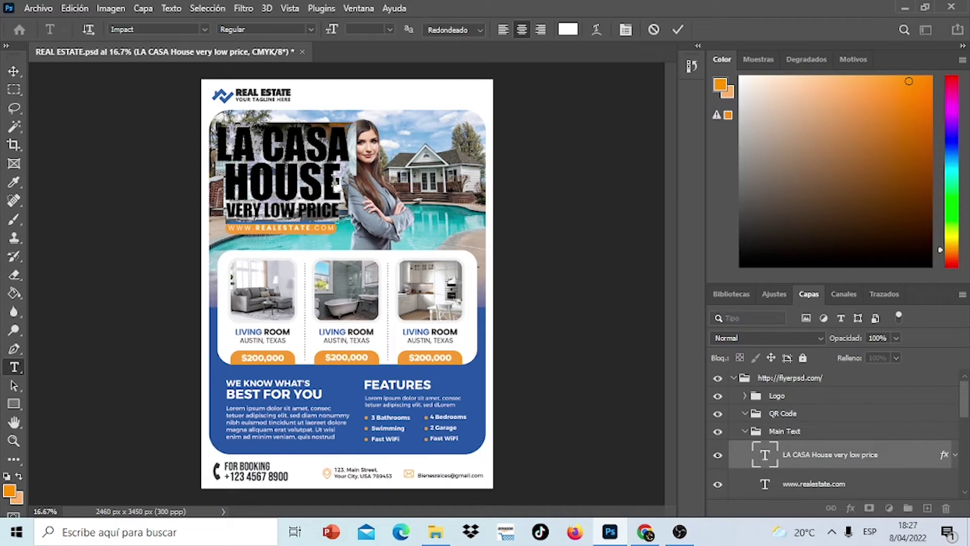
{"action": "key", "text": "ctrl+h"}
{"action": "key", "text": "BackSpace"}
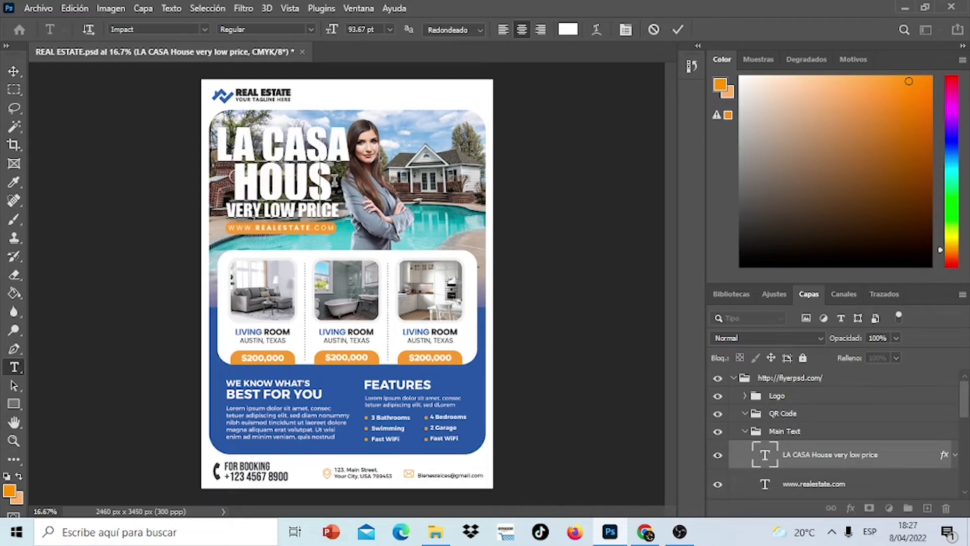
{"action": "key", "text": "BackSpace"}
{"action": "key", "text": "BackSpace"}
{"action": "key", "text": "BackSpace"}
{"action": "key", "text": "BackSpace"}
{"action": "type", "text": "S"}
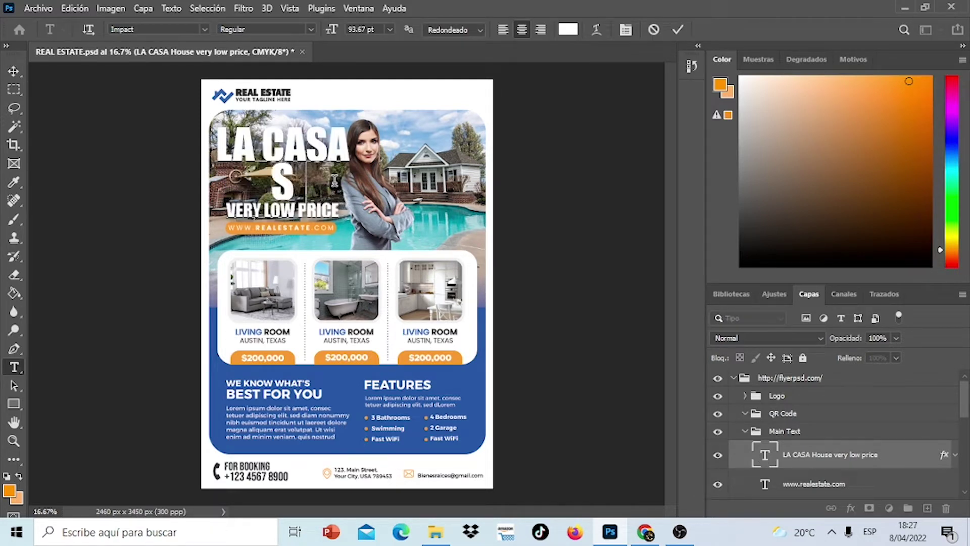
{"action": "type", "text": "ONADA"}
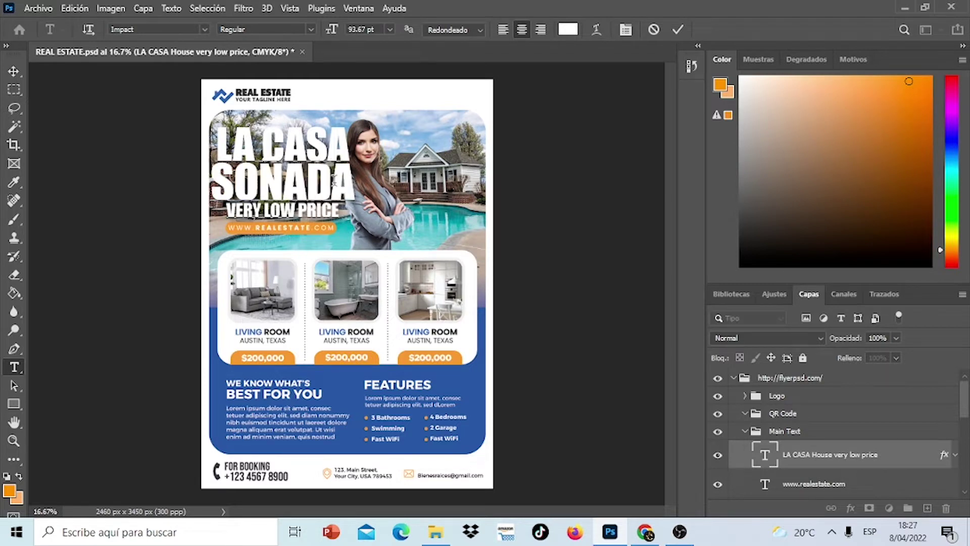
{"action": "key", "text": "BackSpace"}
{"action": "key", "text": "BackSpace"}
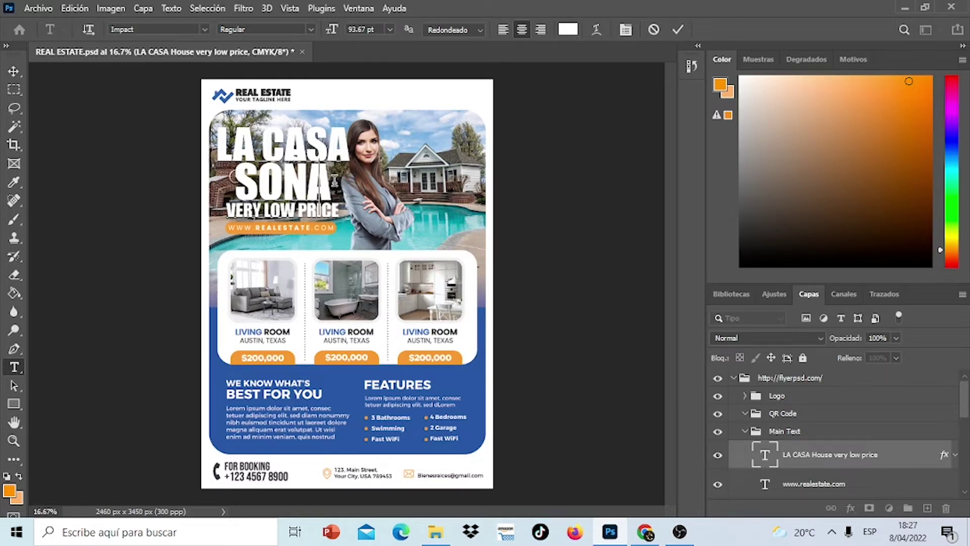
{"action": "key", "text": "BackSpace"}
{"action": "key", "text": "BackSpace"}
{"action": "type", "text": "NA"}
{"action": "type", "text": "DA"}
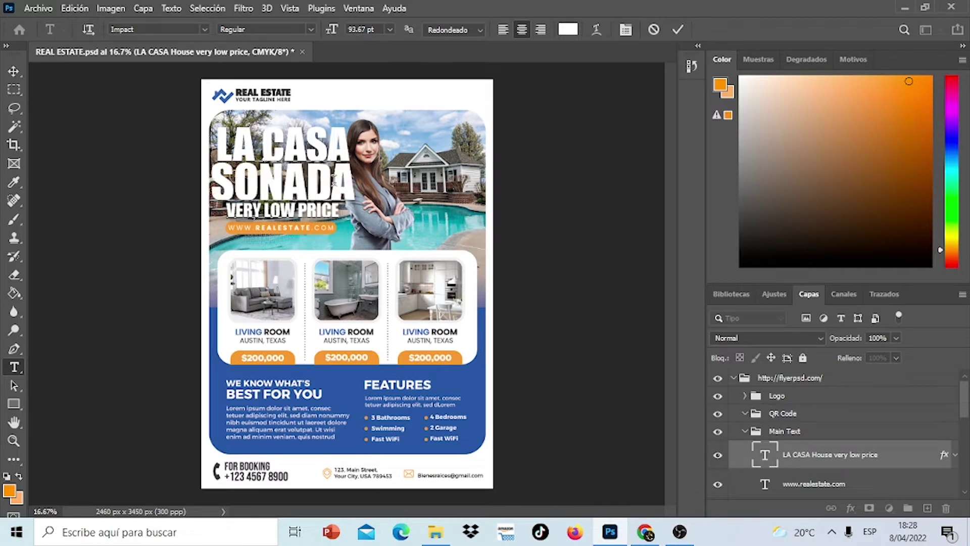
{"action": "left_click", "coordinate": [673, 30]}
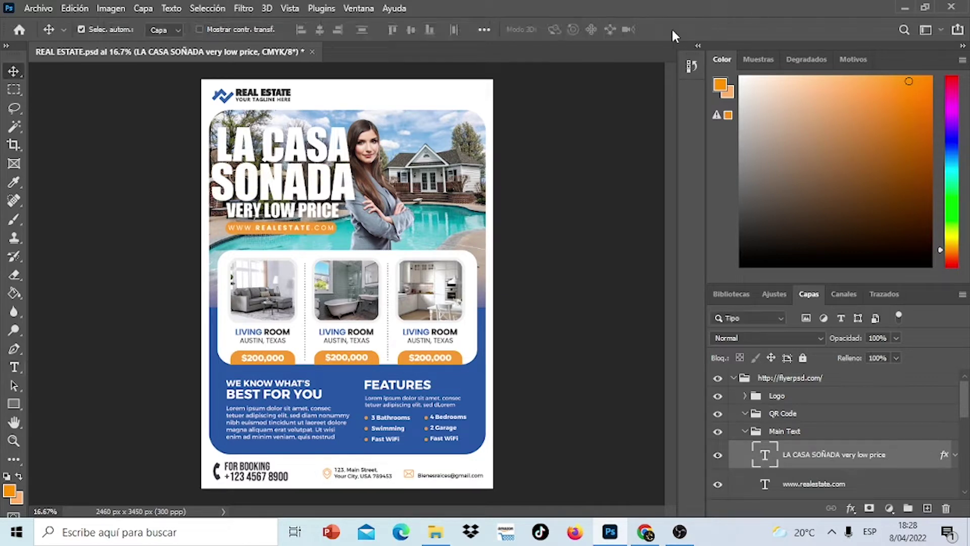
Replace the VERY LOW PRICE line with 'A MENOR PRECIO'.
{"action": "double_click", "coordinate": [769, 457]}
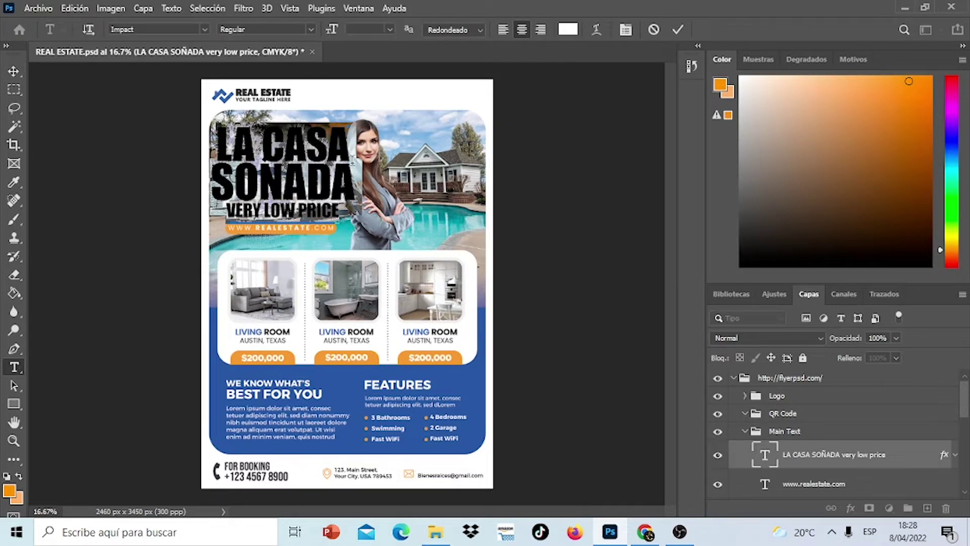
{"action": "left_click", "coordinate": [350, 157]}
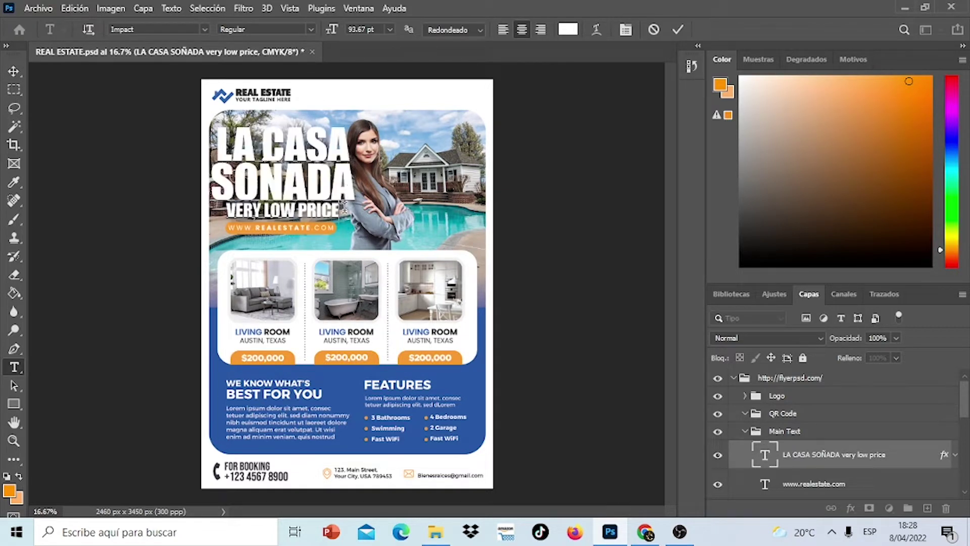
{"action": "key", "text": "BackSpace"}
{"action": "key", "text": "BackSpace"}
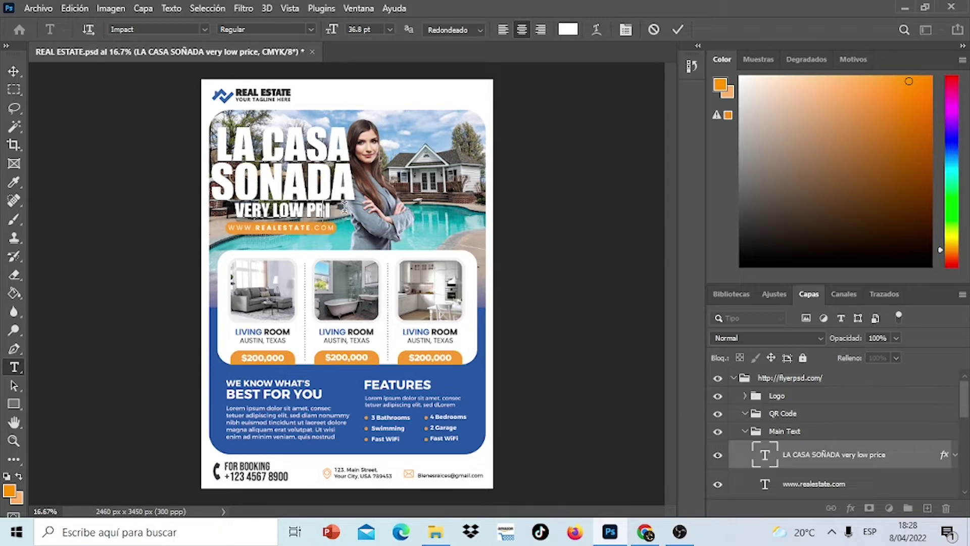
{"action": "key", "text": "BackSpace"}
{"action": "key", "text": "BackSpace"}
{"action": "key", "text": "BackSpace"}
{"action": "key", "text": "BackSpace"}
{"action": "key", "text": "BackSpace"}
{"action": "key", "text": "BackSpace"}
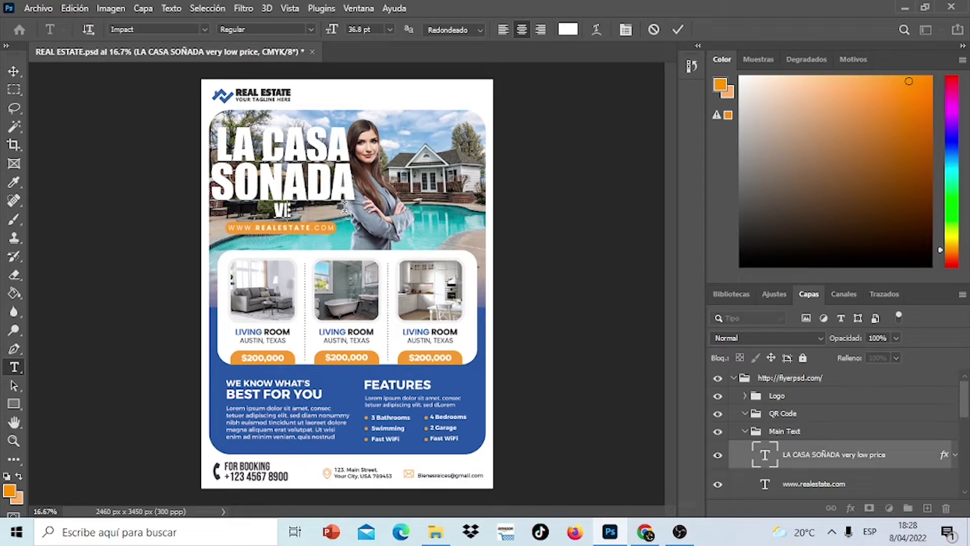
{"action": "key", "text": "BackSpace"}
{"action": "key", "text": "BackSpace"}
{"action": "type", "text": "A"}
{"action": "type", "text": " MENOR"}
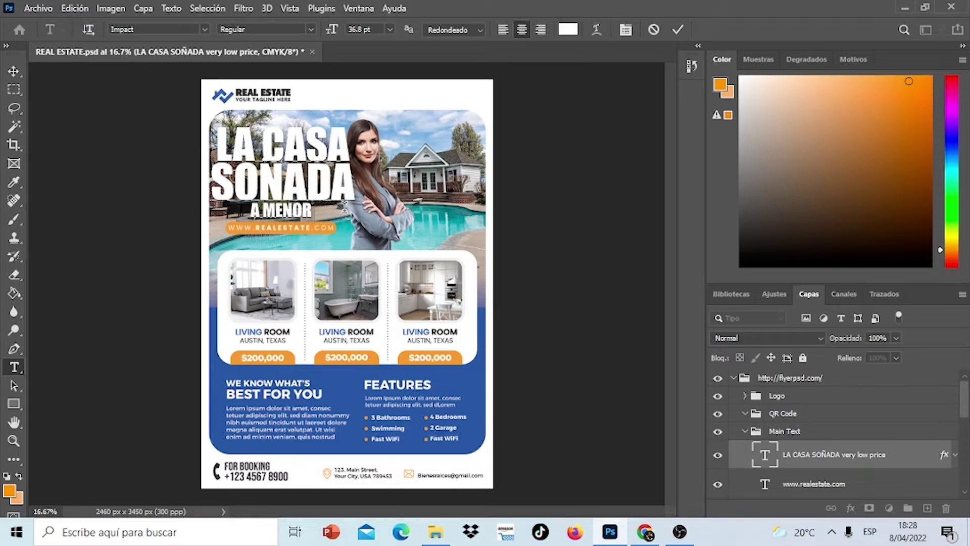
{"action": "type", "text": " PRECIO"}
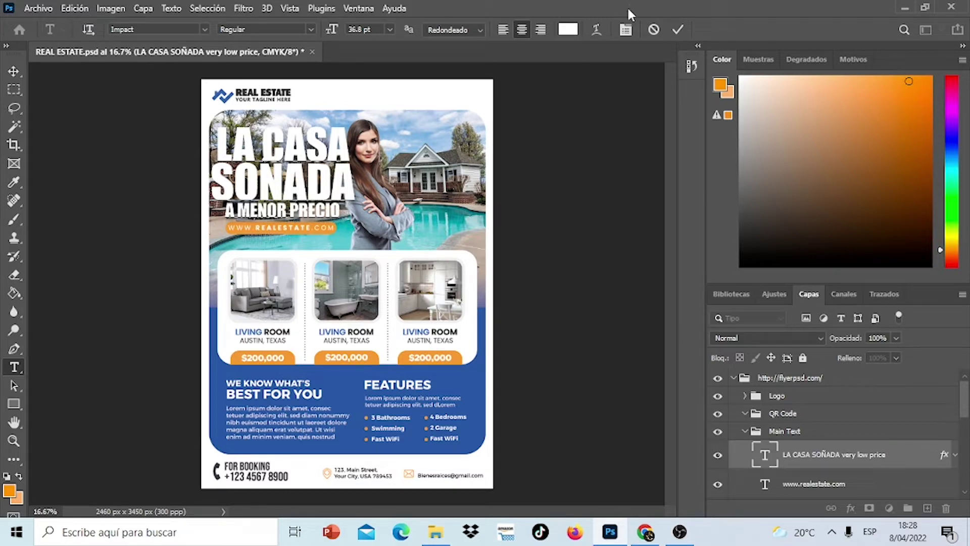
{"action": "left_click", "coordinate": [678, 29]}
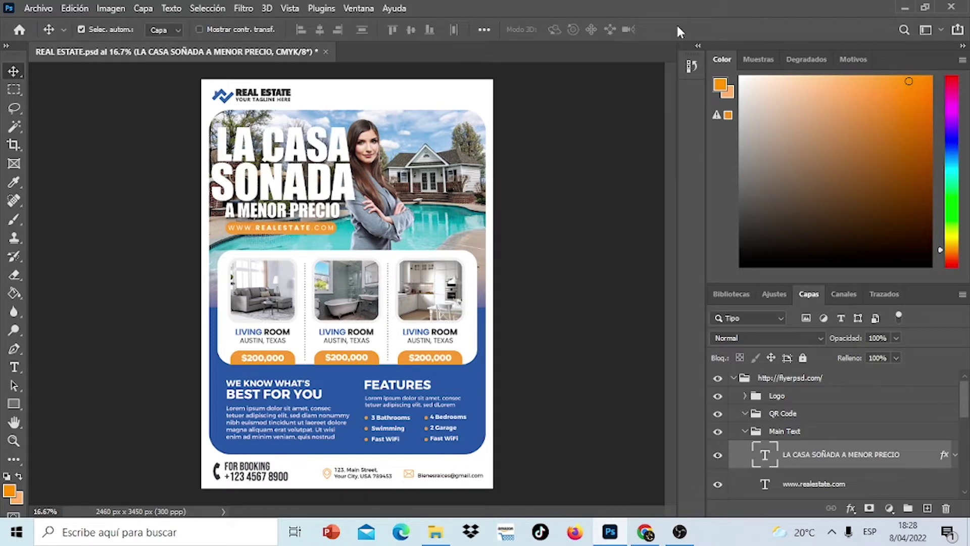
Try a line break after LA CASA, then cancel it to keep the headline unchanged.
{"action": "double_click", "coordinate": [767, 460]}
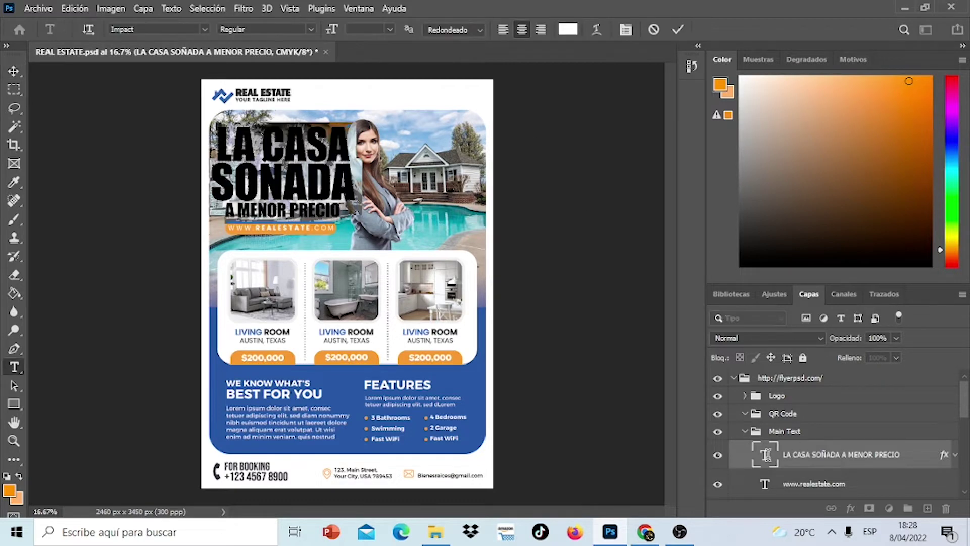
{"action": "left_click", "coordinate": [347, 147]}
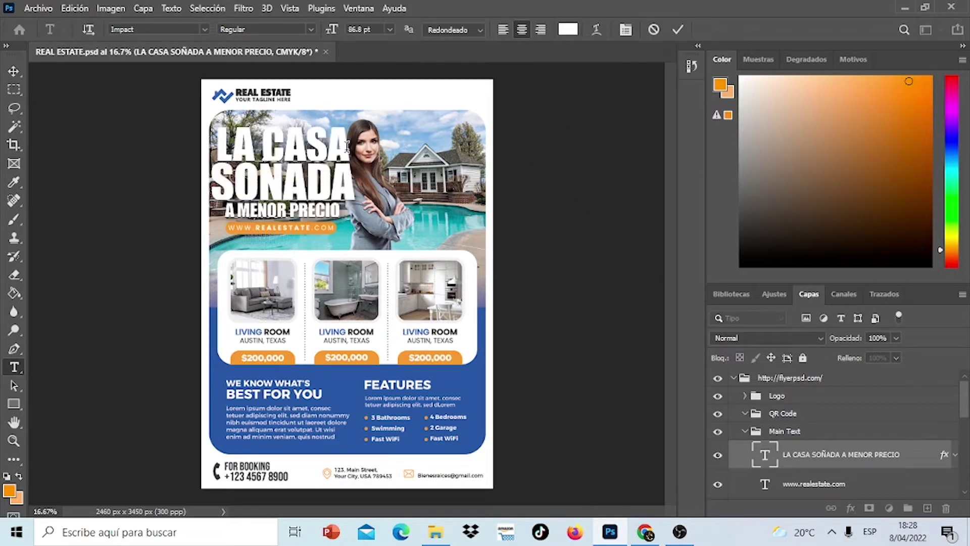
{"action": "key", "text": "Return"}
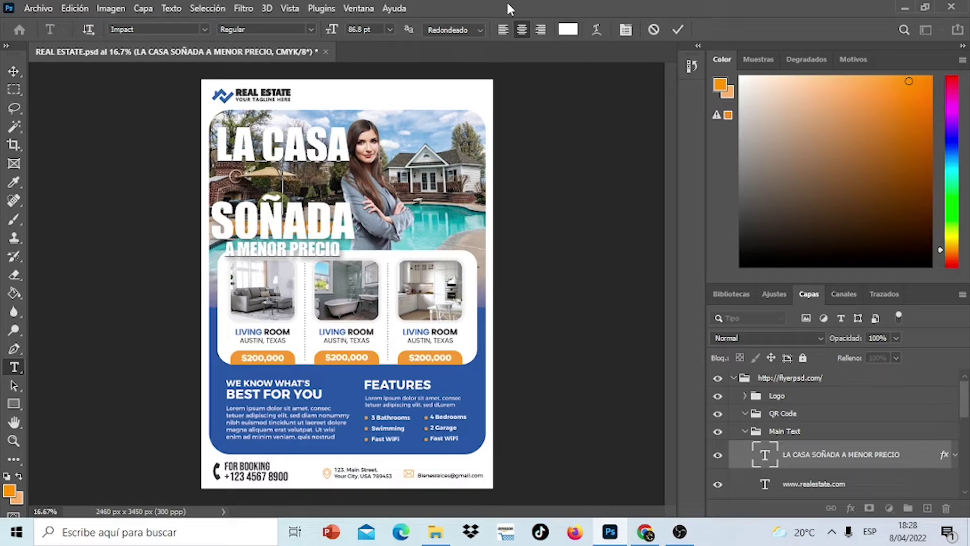
{"action": "left_click", "coordinate": [655, 30]}
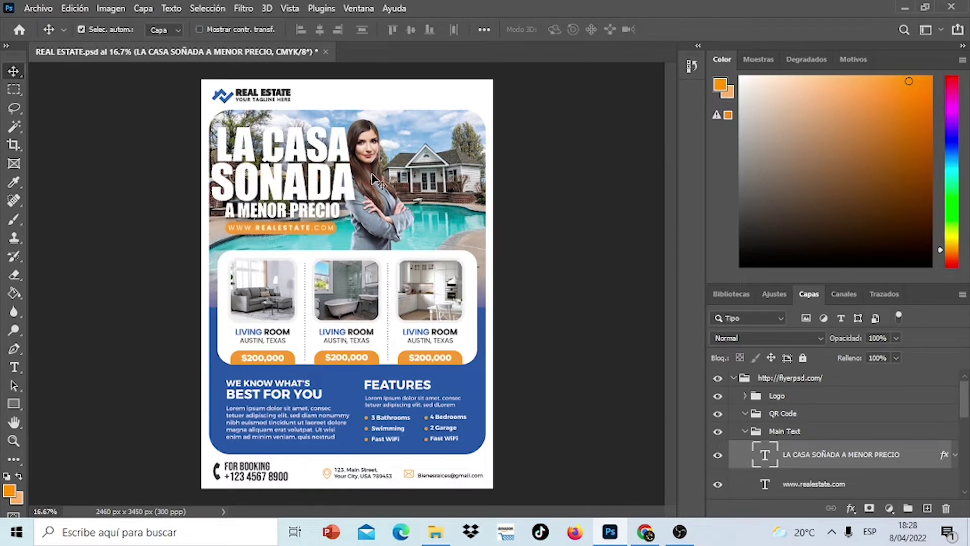
Select the Model Image layer and hide the woman's photo.
{"action": "left_click", "coordinate": [369, 149]}
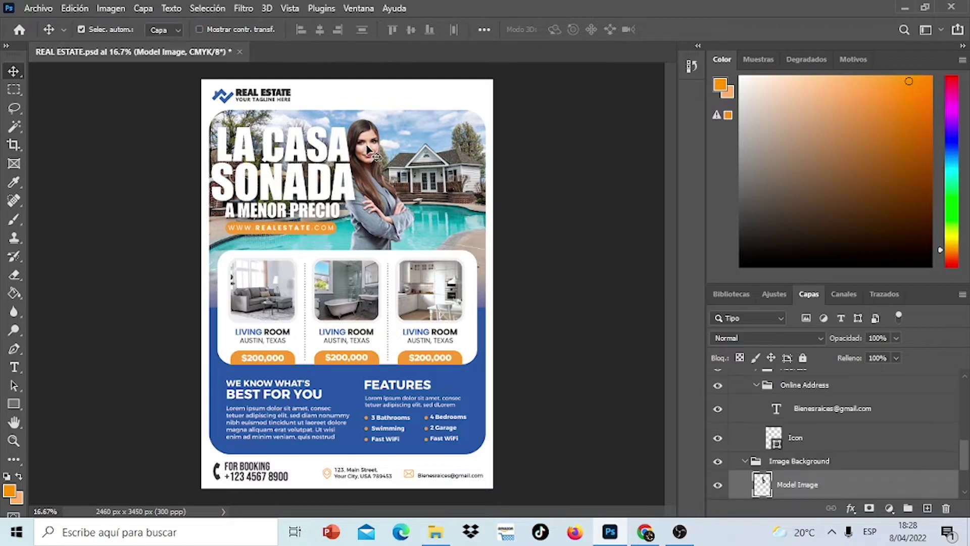
{"action": "left_click", "coordinate": [717, 485]}
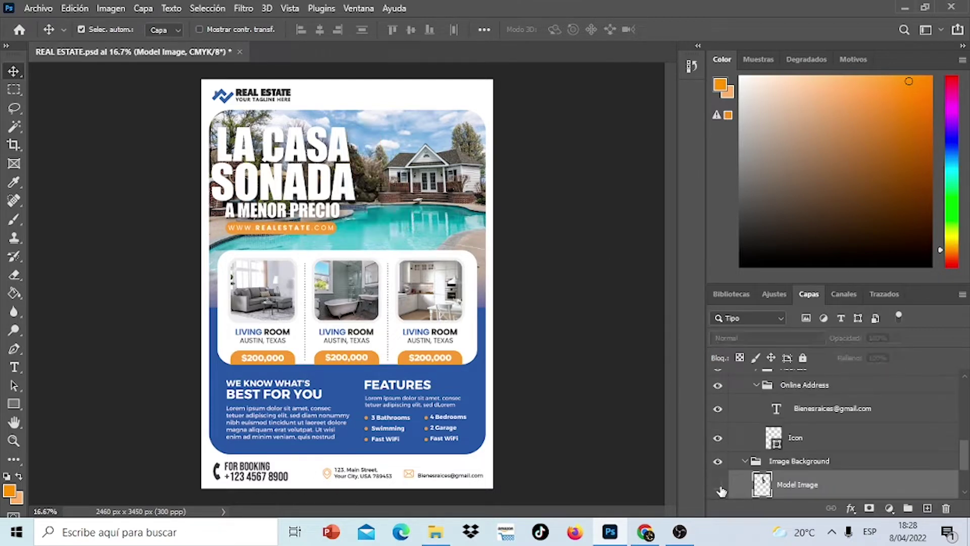
Filter the AGENT REAL ESTATE PNG image search to Color > Transparentes, then return to Photoshop.
{"action": "left_click", "coordinate": [645, 532]}
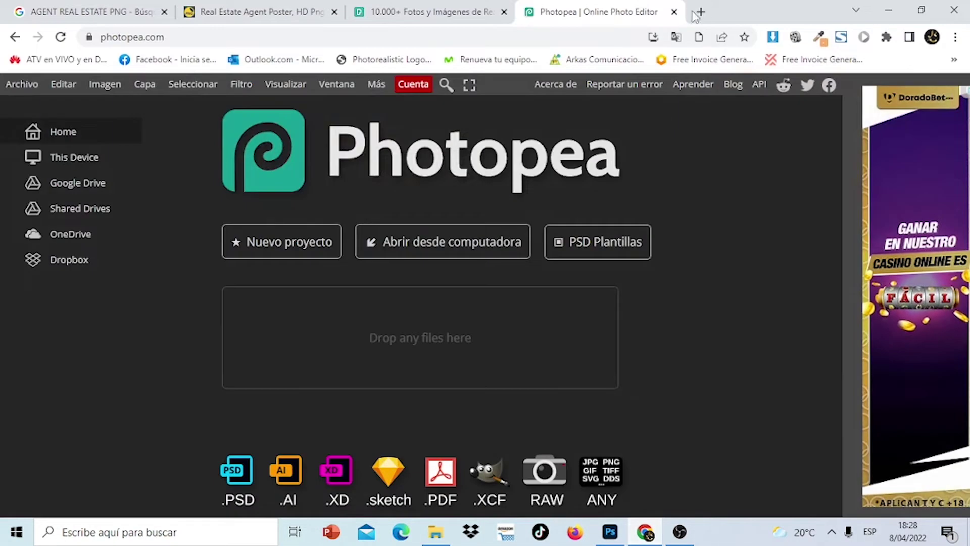
{"action": "left_click", "coordinate": [108, 9]}
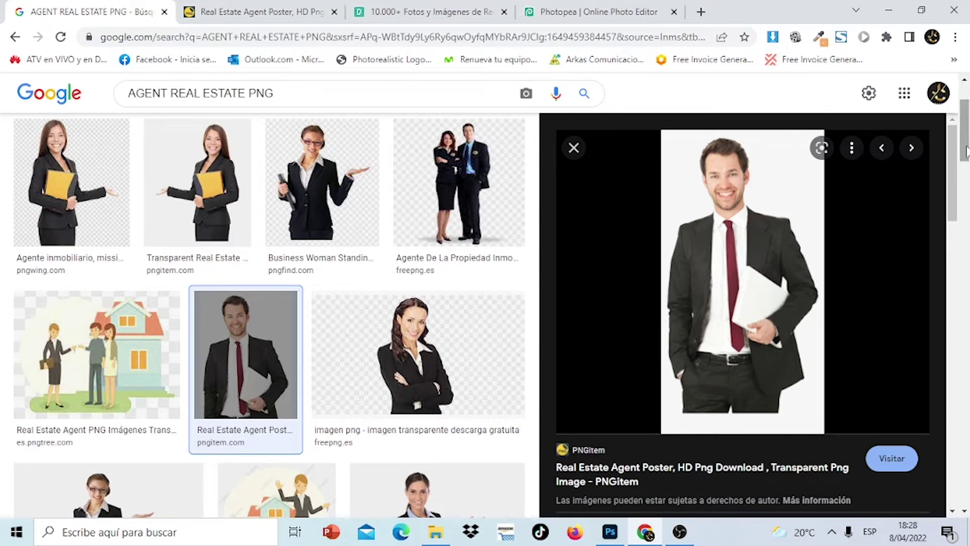
{"action": "scroll", "coordinate": [967, 115], "scroll_direction": "up", "scroll_amount": 2}
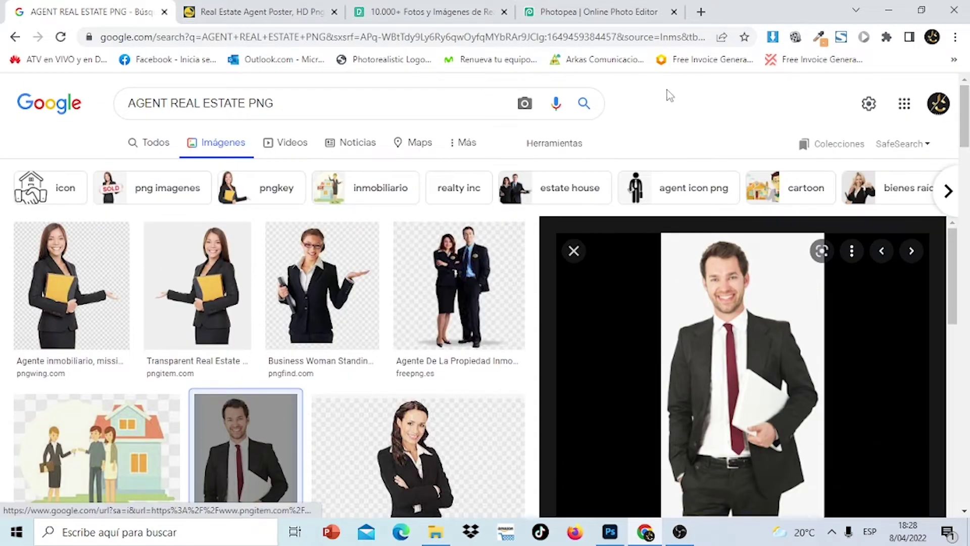
{"action": "left_click", "coordinate": [457, 149]}
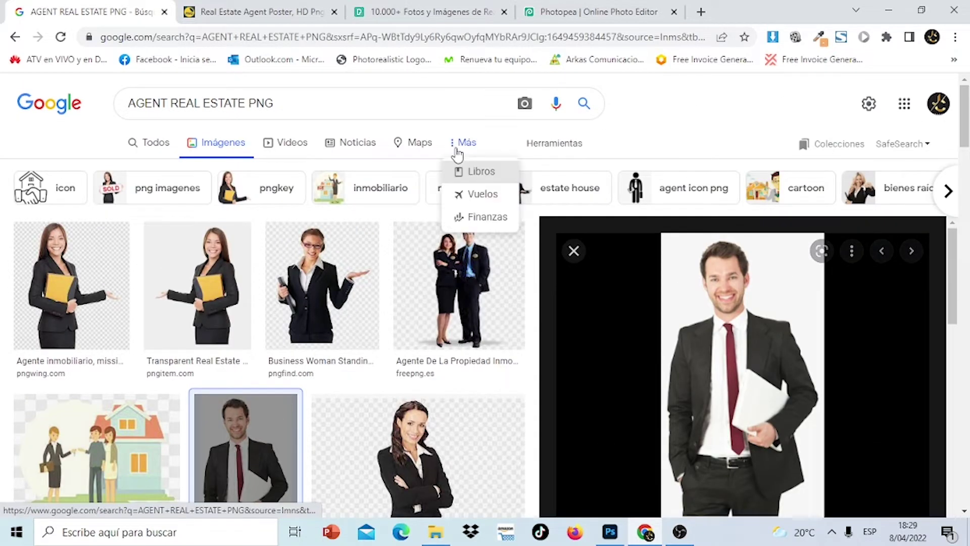
{"action": "left_click", "coordinate": [554, 144]}
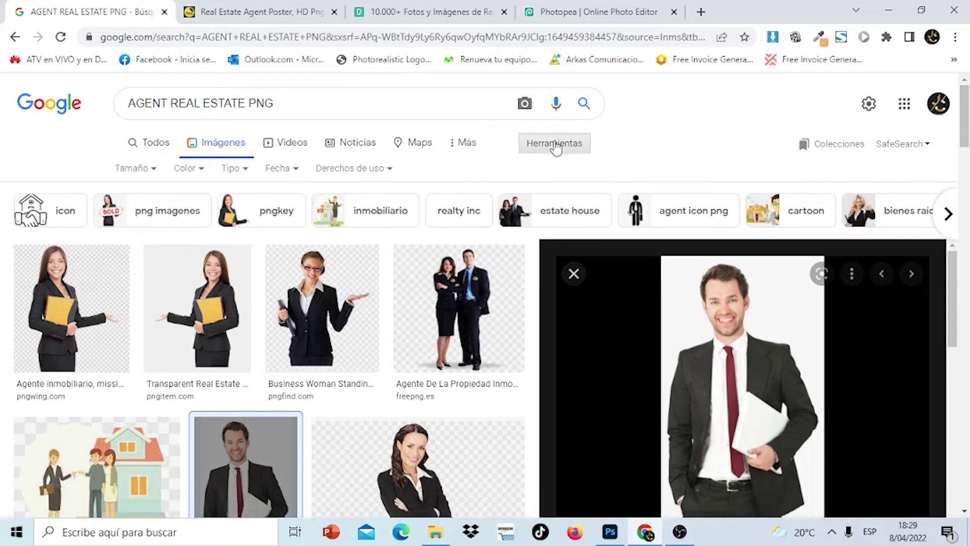
{"action": "left_click", "coordinate": [200, 171]}
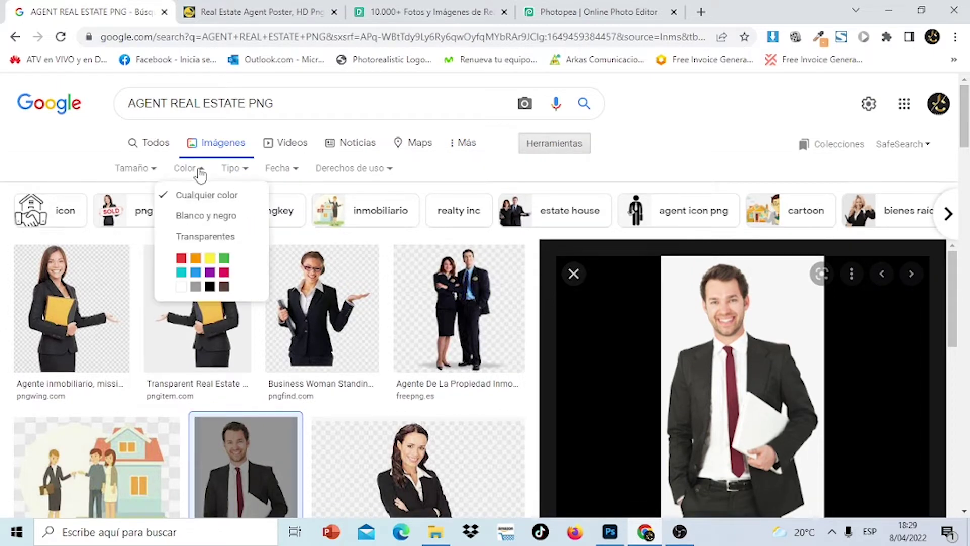
{"action": "left_click", "coordinate": [217, 237]}
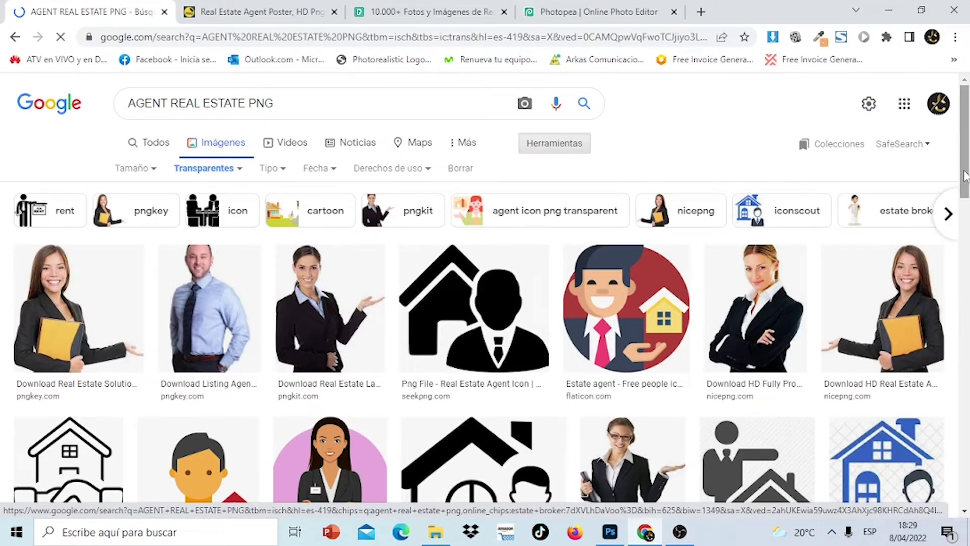
{"action": "scroll", "coordinate": [964, 177], "scroll_direction": "down", "scroll_amount": 1}
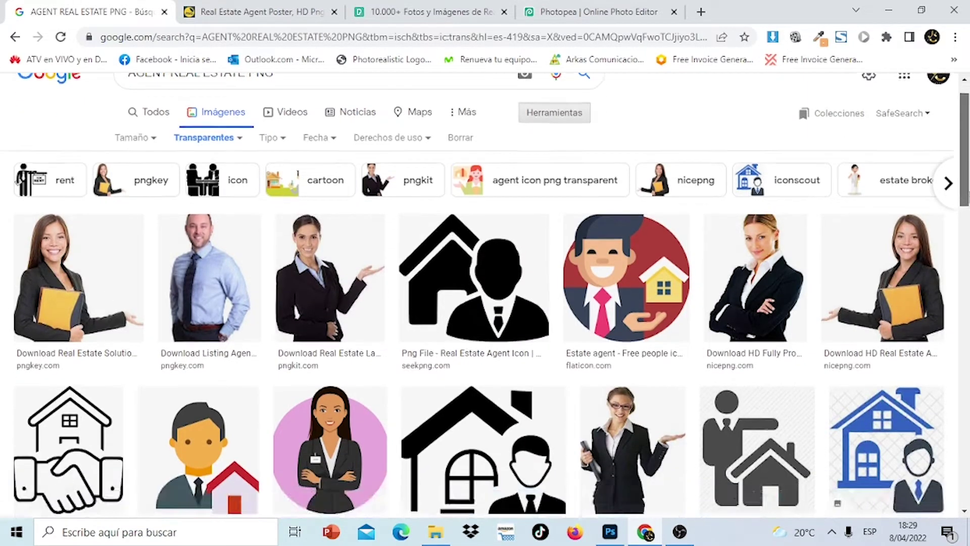
{"action": "scroll", "coordinate": [627, 354], "scroll_direction": "down", "scroll_amount": 10}
{"action": "scroll", "coordinate": [626, 353], "scroll_direction": "up", "scroll_amount": 10}
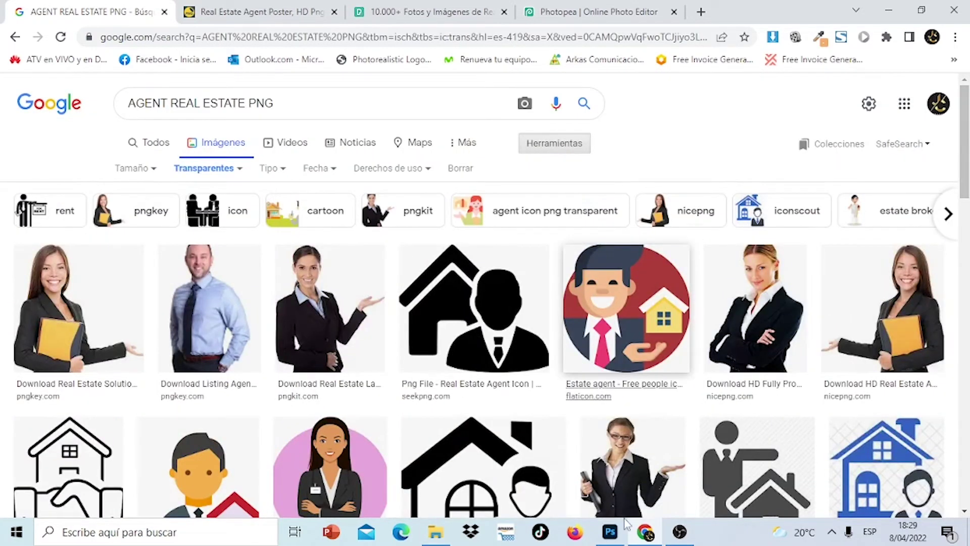
{"action": "left_click", "coordinate": [610, 534]}
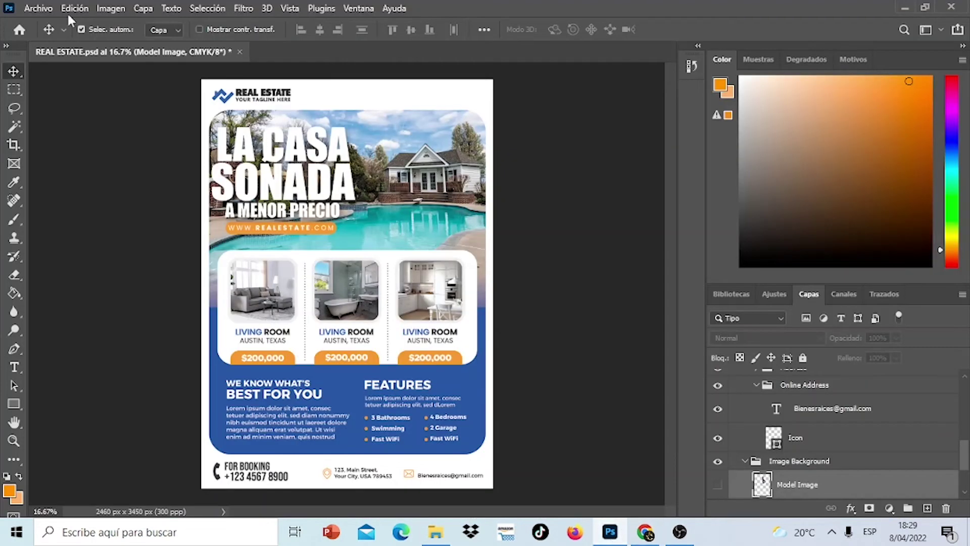
Open the downloaded man-in-suit PNG in Photoshop without a colour profile.
{"action": "left_click", "coordinate": [38, 9]}
{"action": "left_click", "coordinate": [63, 38]}
{"action": "left_click", "coordinate": [147, 160]}
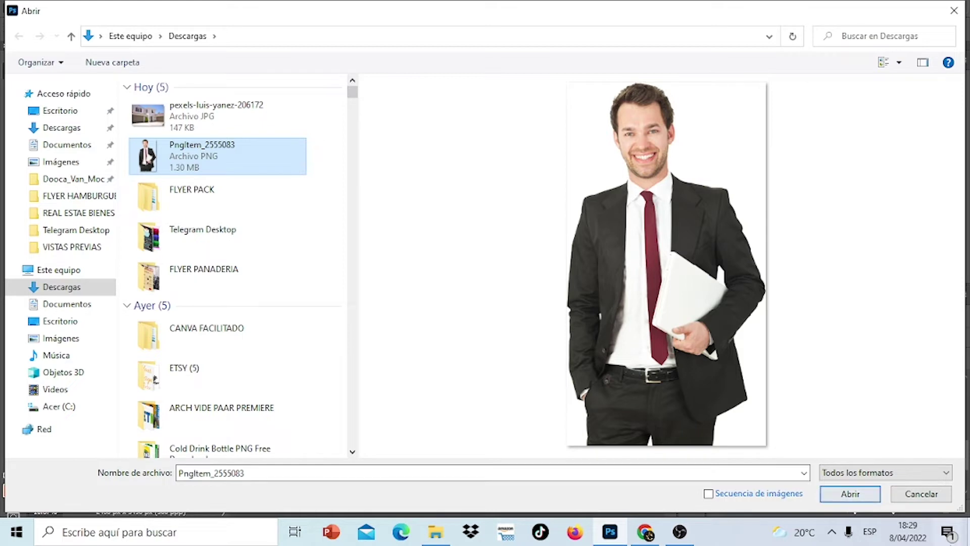
{"action": "left_click", "coordinate": [851, 495]}
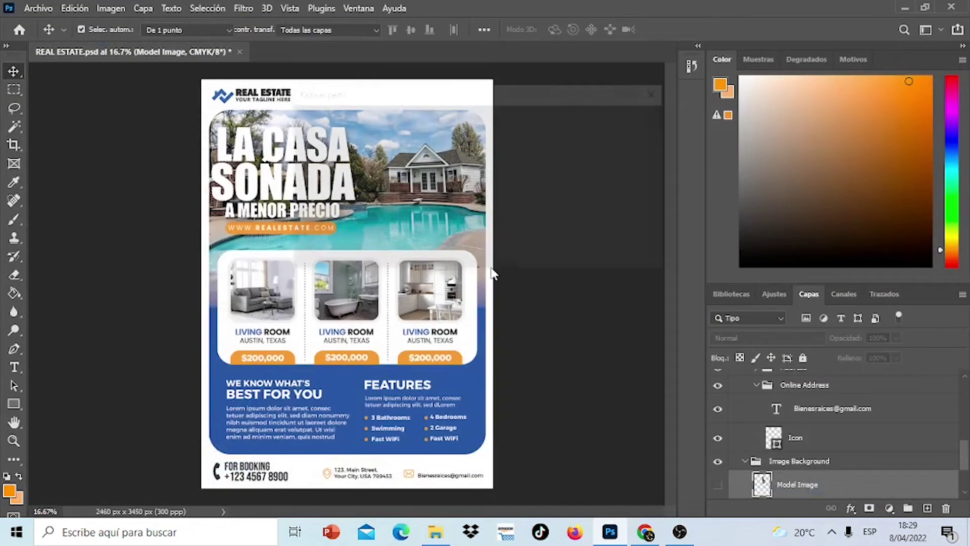
{"action": "left_click", "coordinate": [556, 262]}
{"action": "key", "text": "v"}
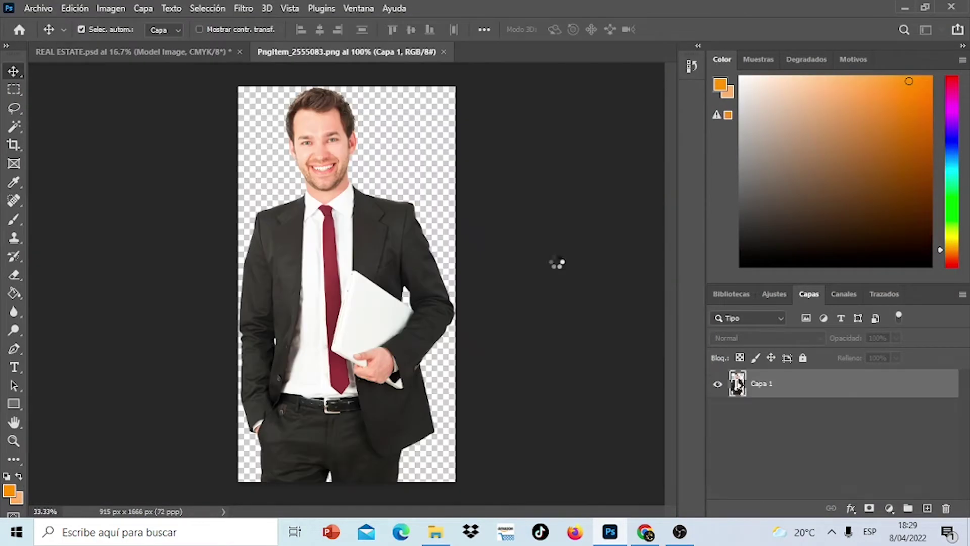
Copy the whole man cutout and paste it in place into the REAL ESTATE flyer.
{"action": "left_click", "coordinate": [14, 90]}
{"action": "left_click_drag", "start_coordinate": [238, 84], "coordinate": [525, 488]}
{"action": "left_click", "coordinate": [66, 8]}
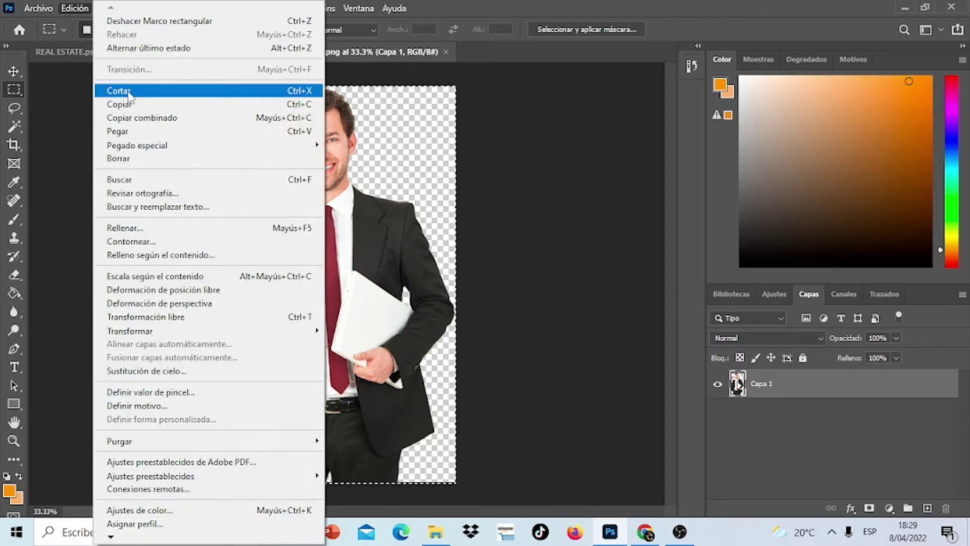
{"action": "left_click", "coordinate": [121, 104]}
{"action": "left_click", "coordinate": [141, 50]}
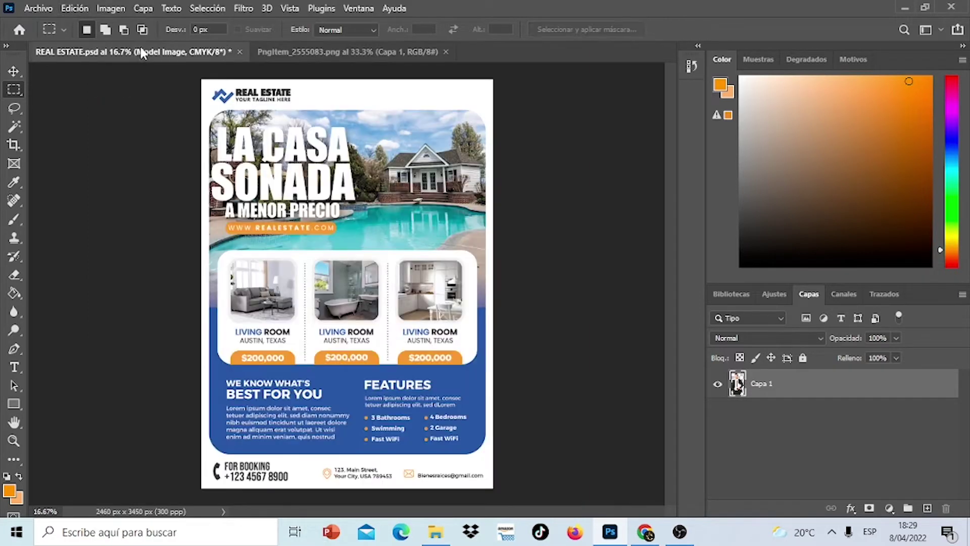
{"action": "left_click", "coordinate": [74, 8]}
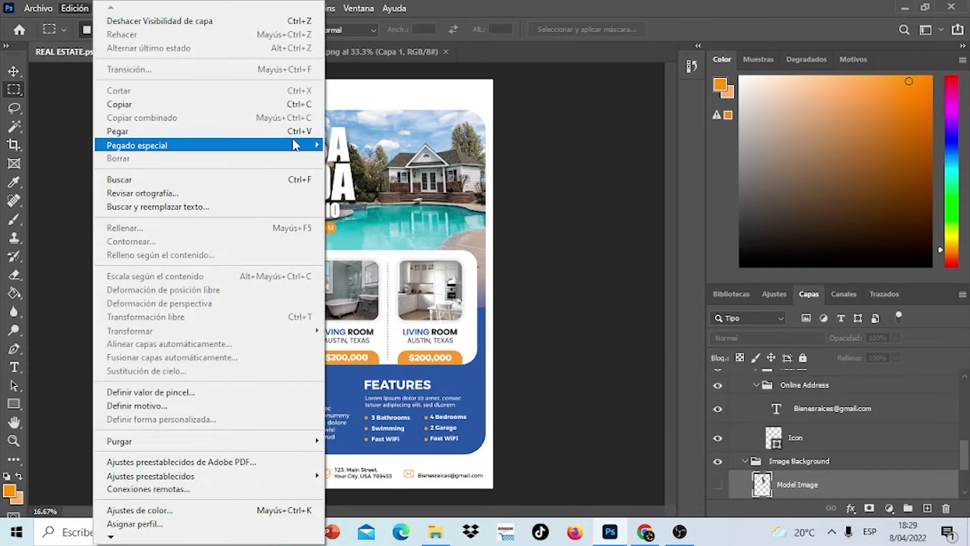
{"action": "mouse_move", "coordinate": [206, 145]}
{"action": "left_click", "coordinate": [355, 159]}
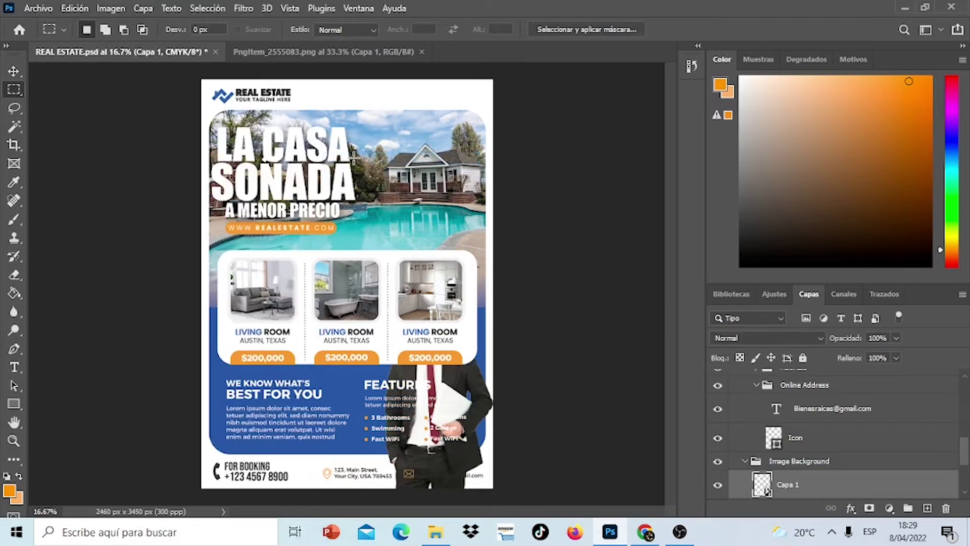
{"action": "left_click", "coordinate": [79, 9]}
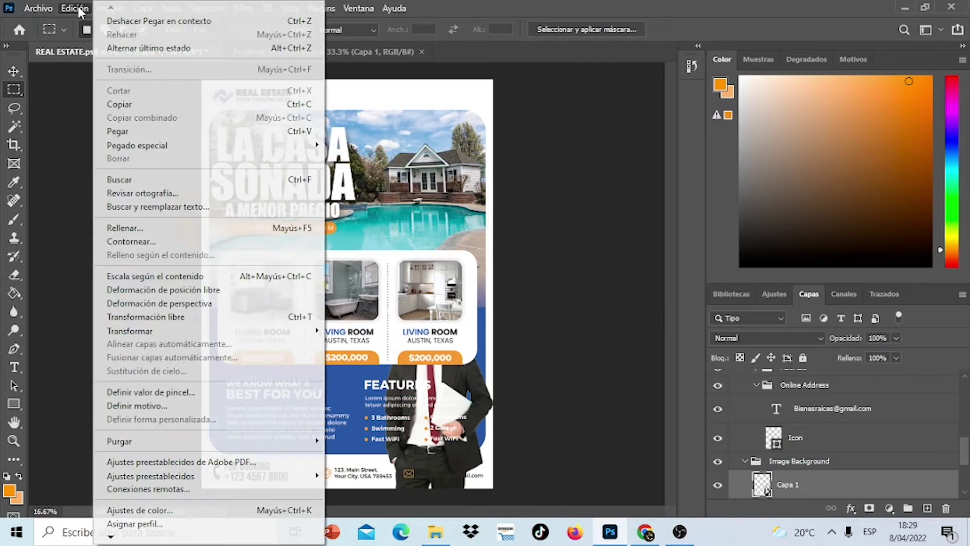
{"action": "left_click", "coordinate": [211, 318]}
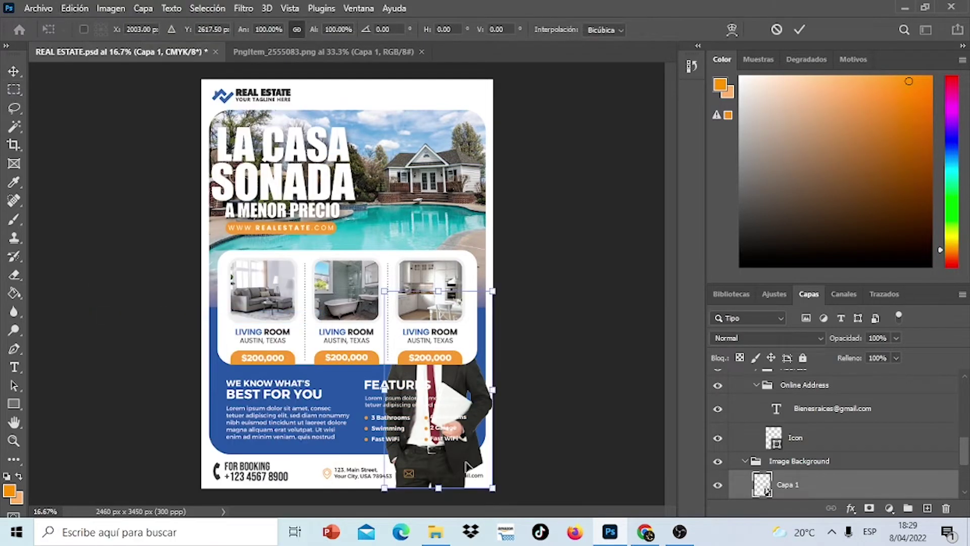
Move the businessman to the header's top right, scale him to about 82%, and commit.
{"action": "left_click_drag", "start_coordinate": [466, 463], "coordinate": [447, 273]}
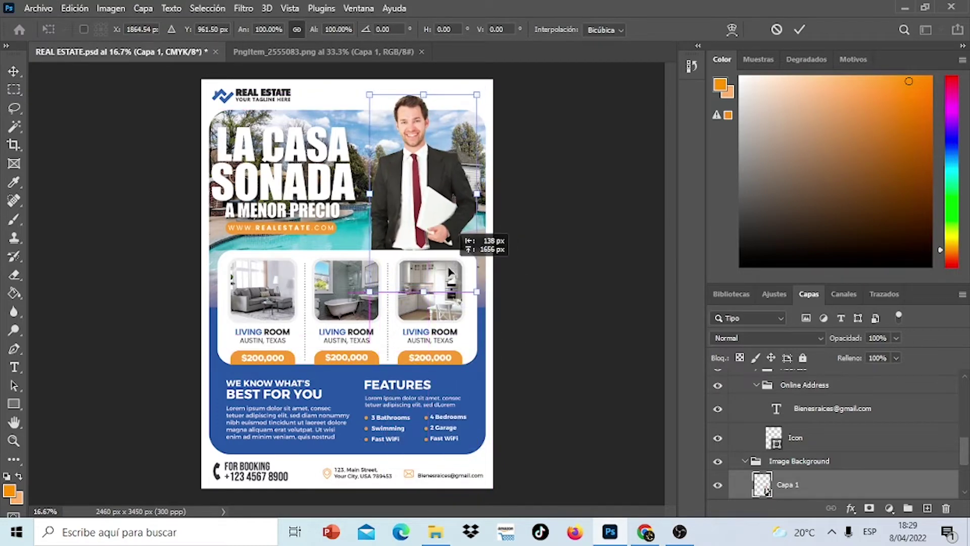
{"action": "left_click_drag", "start_coordinate": [366, 94], "coordinate": [384, 128]}
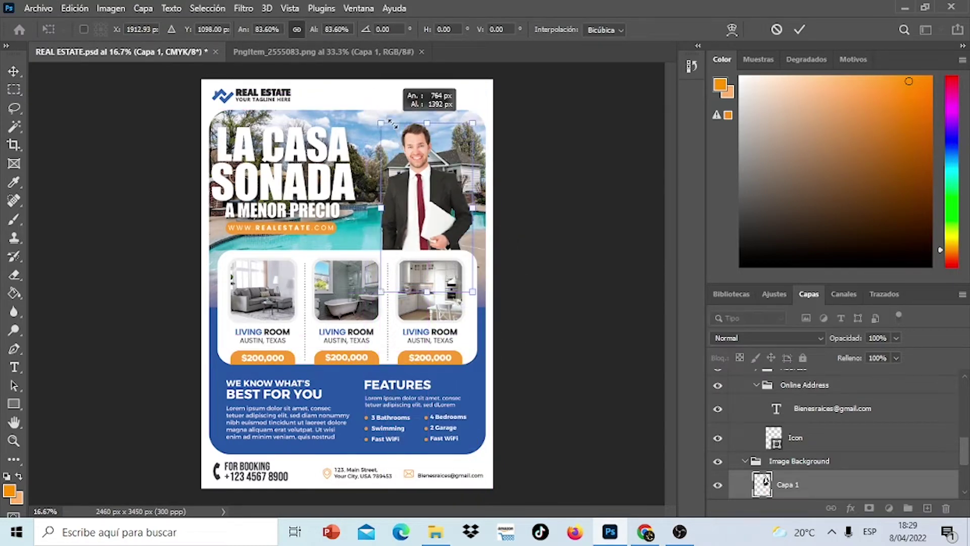
{"action": "left_click_drag", "start_coordinate": [424, 172], "coordinate": [401, 149]}
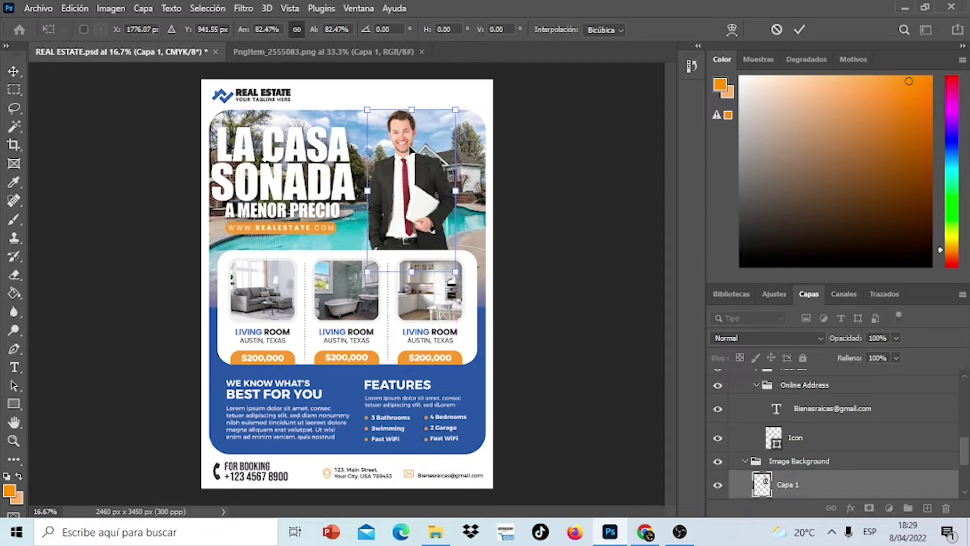
{"action": "key", "text": "Return"}
{"action": "key", "text": "m"}
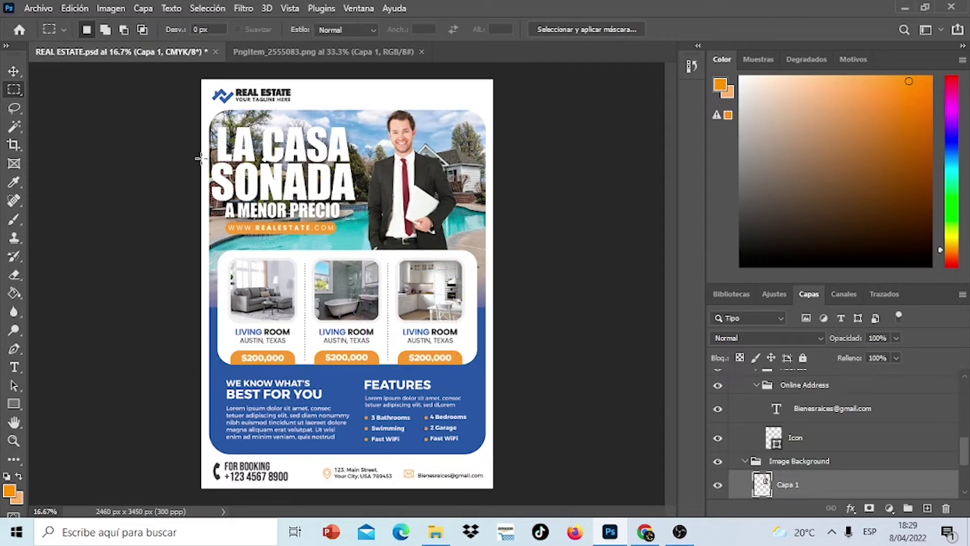
Download the white two-storey house photo from Pexels at medium size.
{"action": "left_click", "coordinate": [644, 535]}
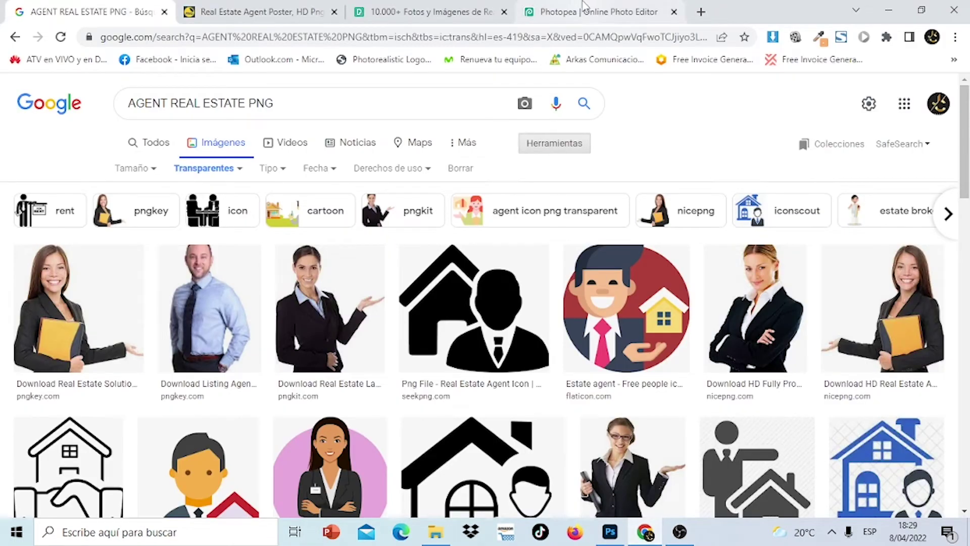
{"action": "left_click", "coordinate": [462, 7]}
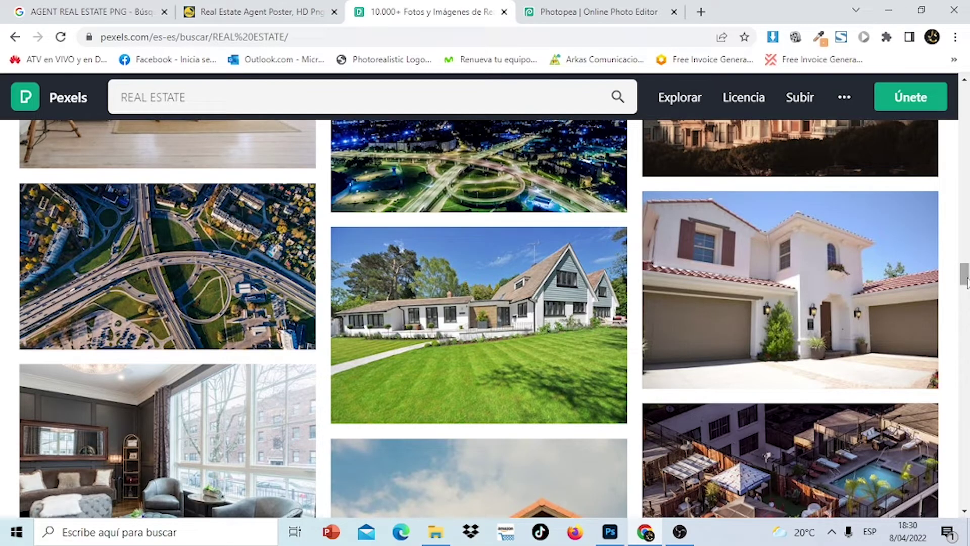
{"action": "mouse_move", "coordinate": [964, 275]}
{"action": "left_mouse_down"}
{"action": "mouse_move", "coordinate": [964, 155]}
{"action": "mouse_move", "coordinate": [964, 280]}
{"action": "left_mouse_up"}
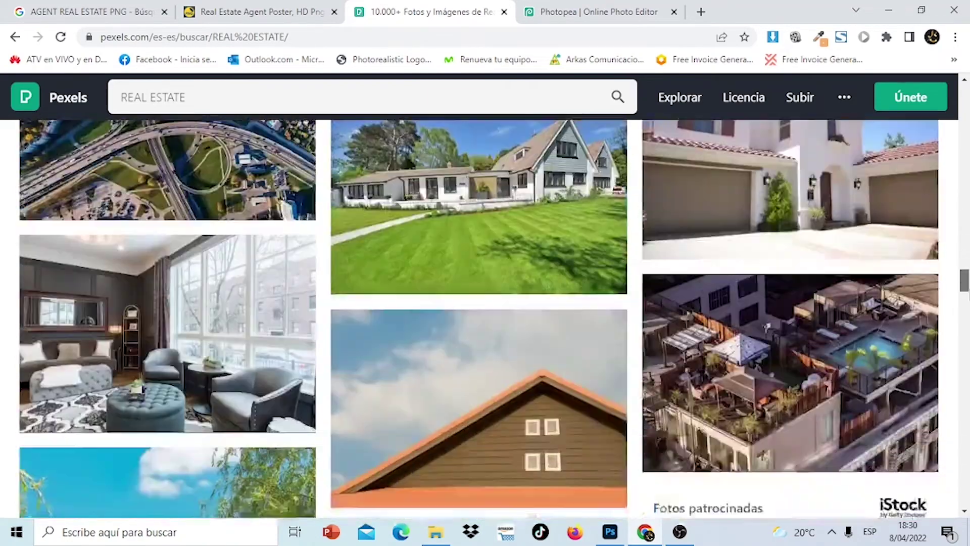
{"action": "left_click_drag", "start_coordinate": [964, 280], "coordinate": [952, 286]}
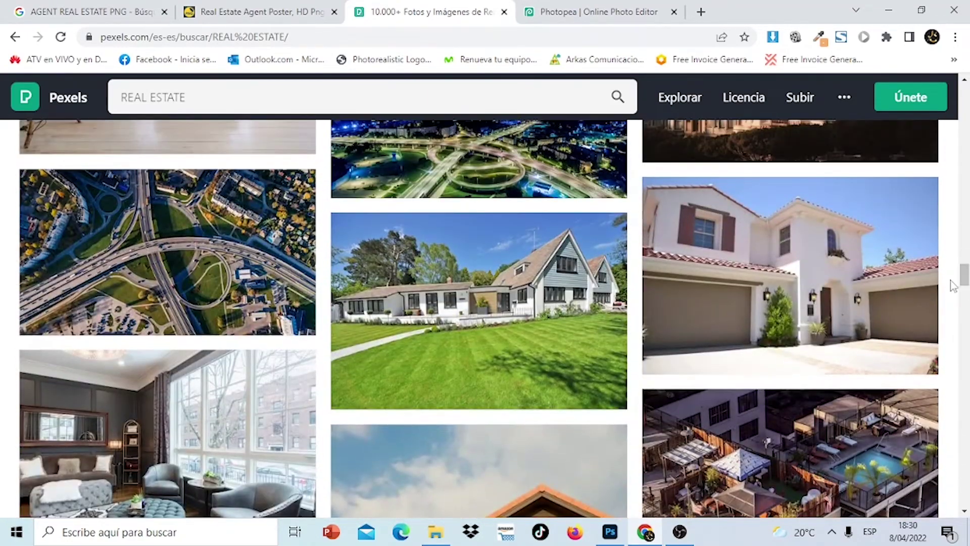
{"action": "left_click", "coordinate": [849, 273]}
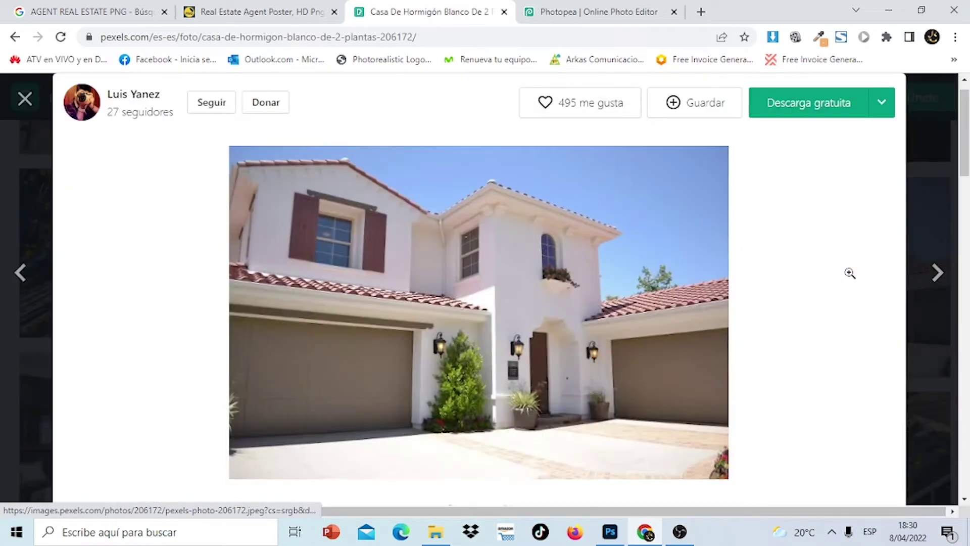
{"action": "left_click", "coordinate": [883, 104]}
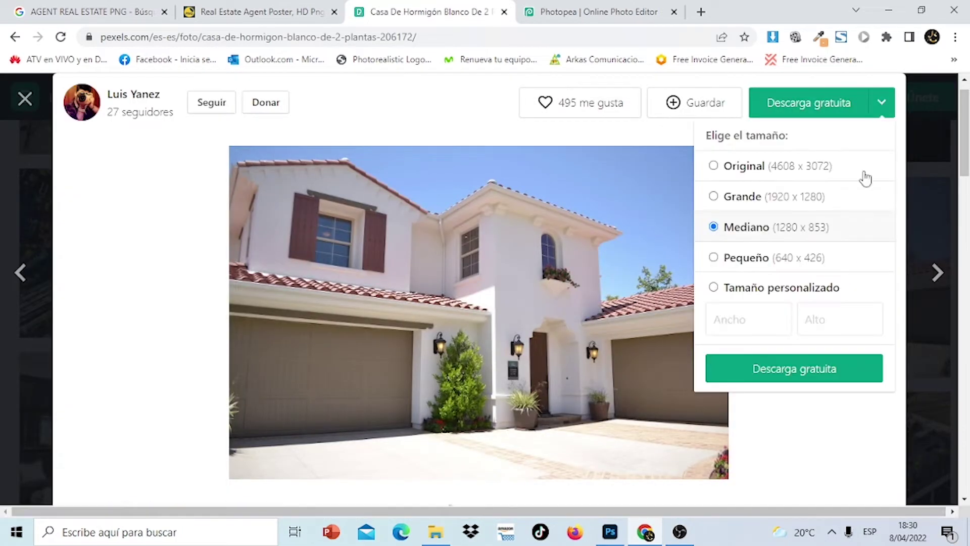
{"action": "left_click", "coordinate": [792, 370]}
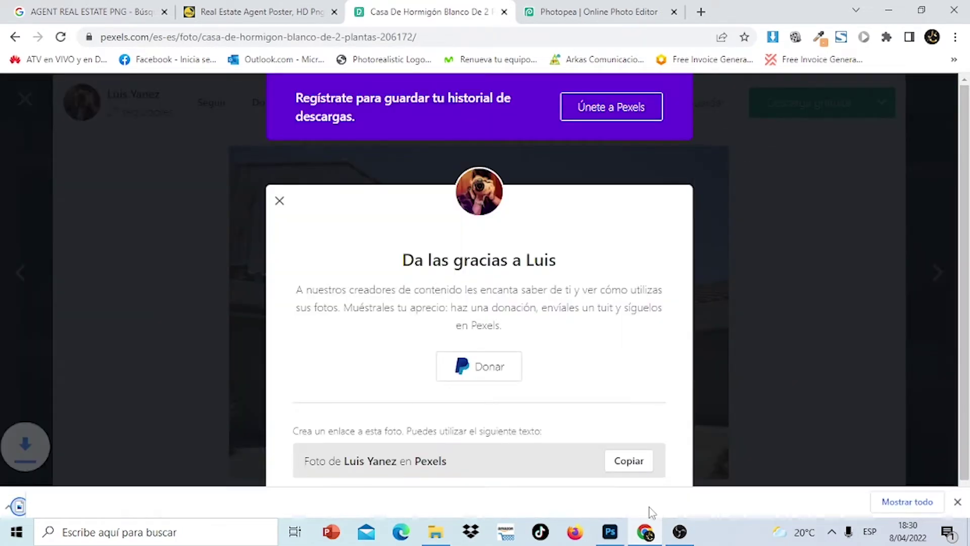
Back in Photoshop, hide Layer 2, the house-and-pool background photo.
{"action": "left_click", "coordinate": [611, 531]}
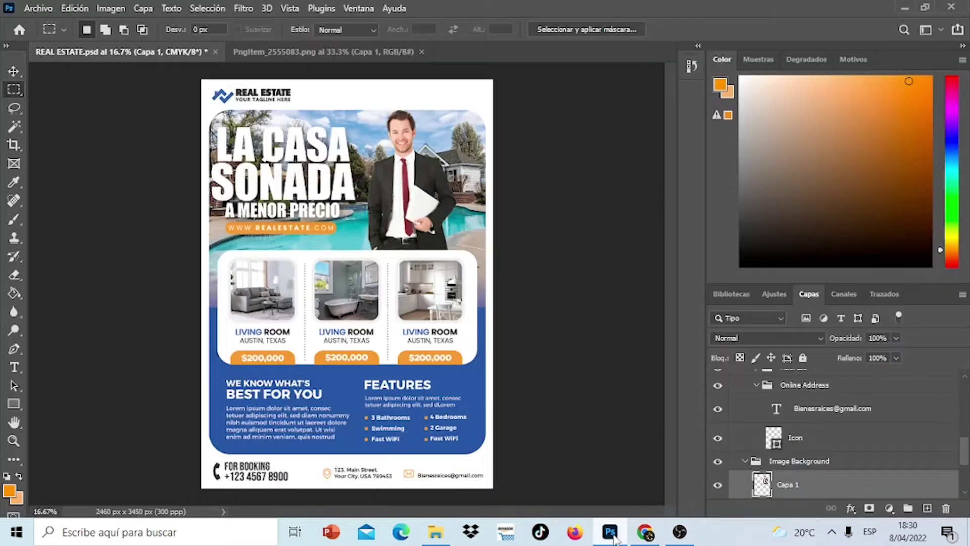
{"action": "left_click", "coordinate": [15, 72]}
{"action": "left_click", "coordinate": [798, 490]}
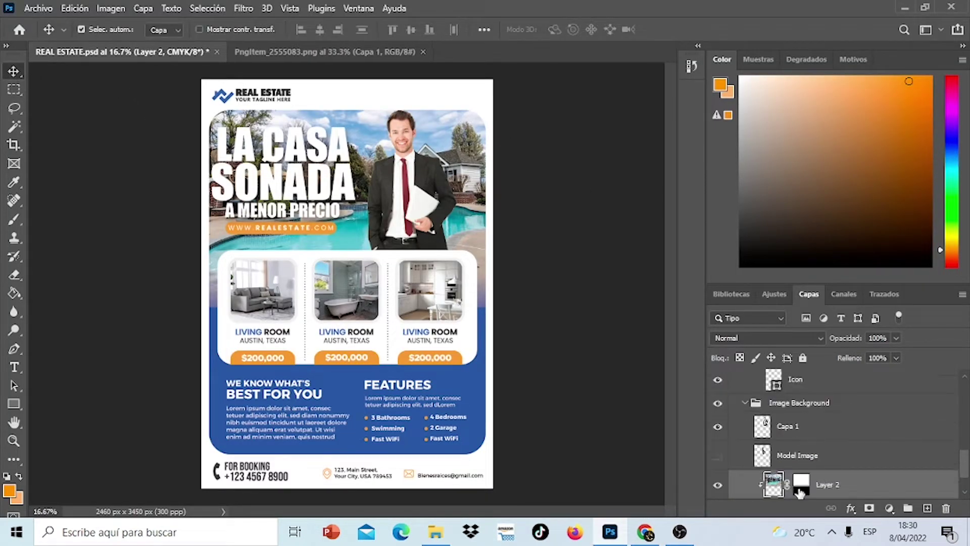
{"action": "left_click", "coordinate": [719, 493]}
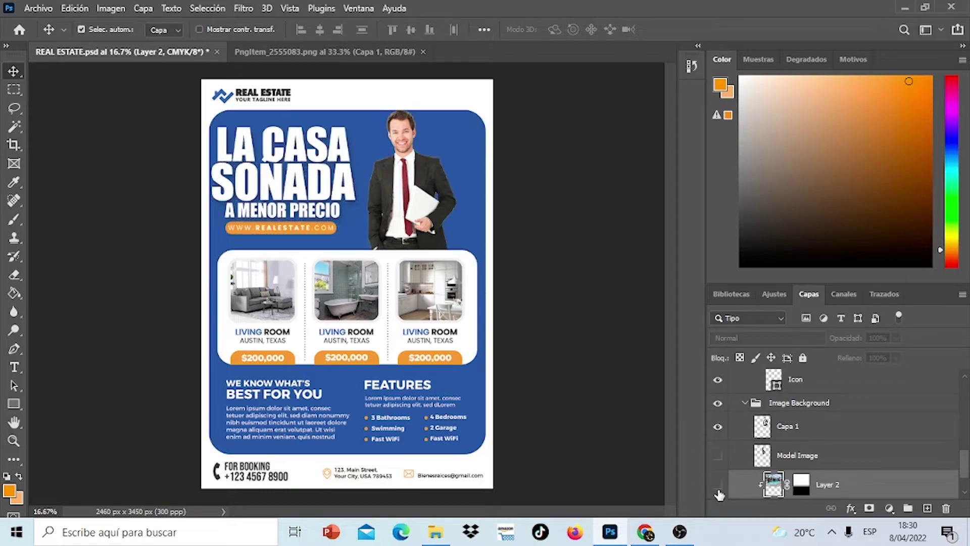
{"action": "left_click", "coordinate": [38, 8]}
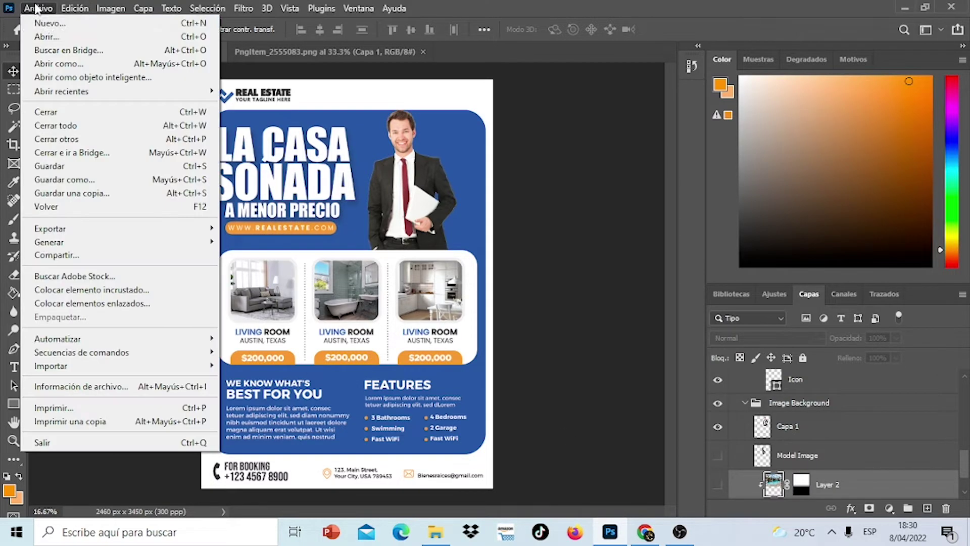
Open the pexels house JPG, copy the whole image, and return to REAL ESTATE.psd.
{"action": "left_click", "coordinate": [54, 36]}
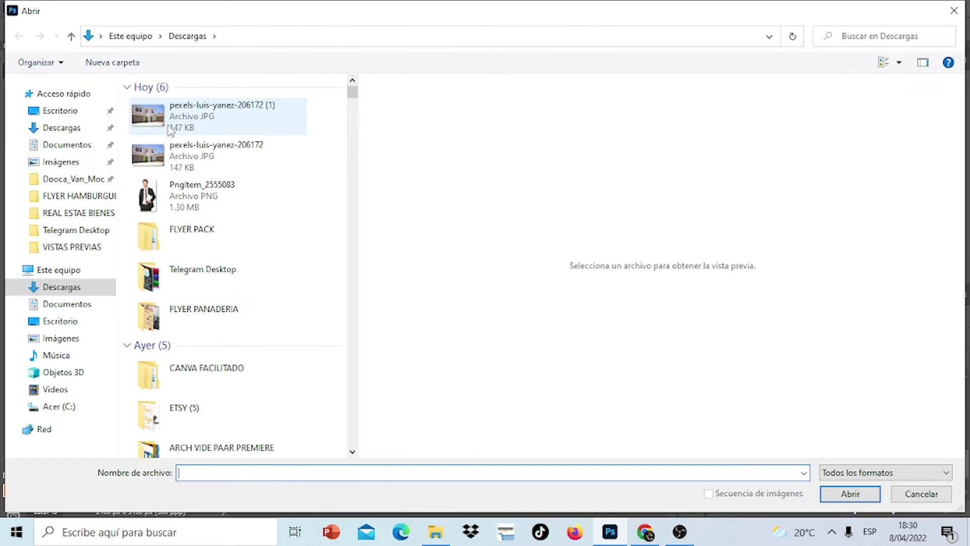
{"action": "left_click", "coordinate": [168, 130]}
{"action": "left_click", "coordinate": [850, 494]}
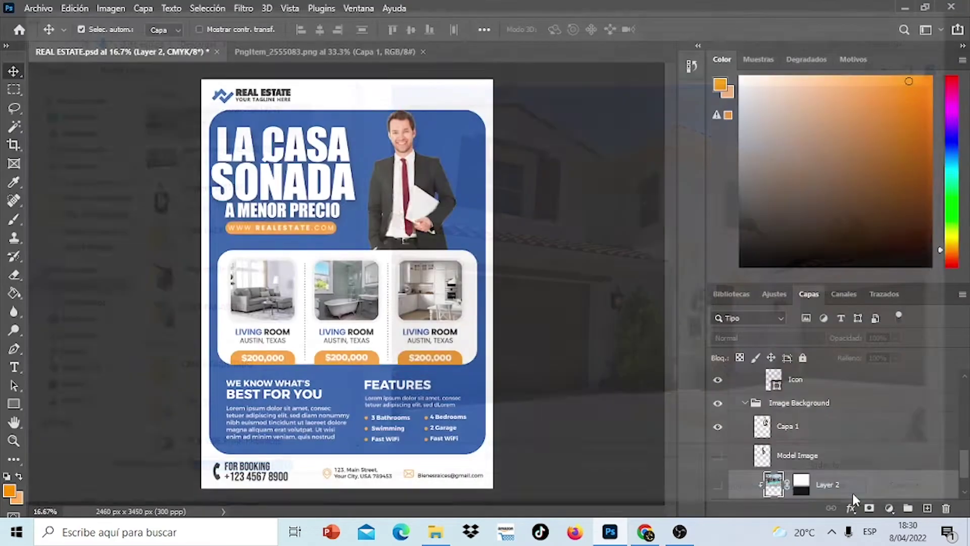
{"action": "left_click", "coordinate": [535, 273]}
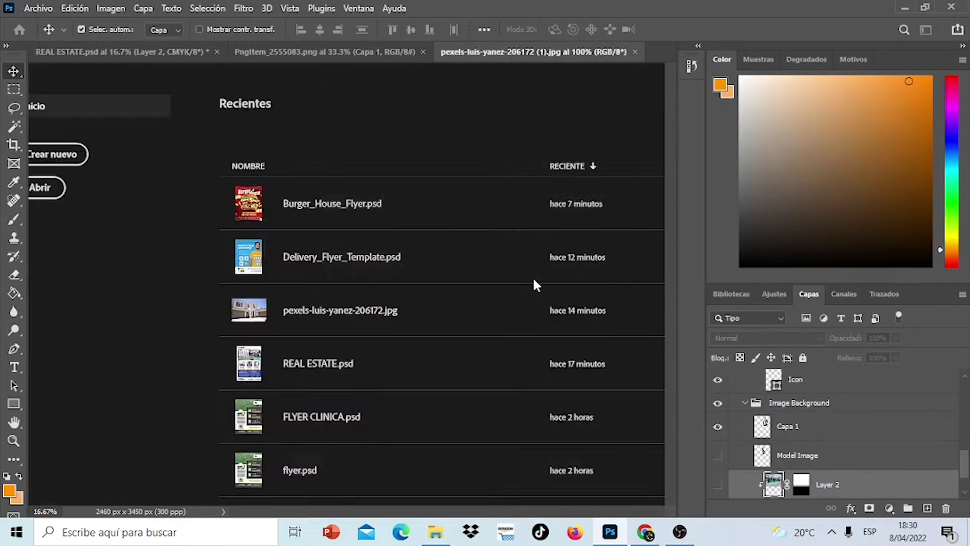
{"action": "left_click", "coordinate": [15, 91]}
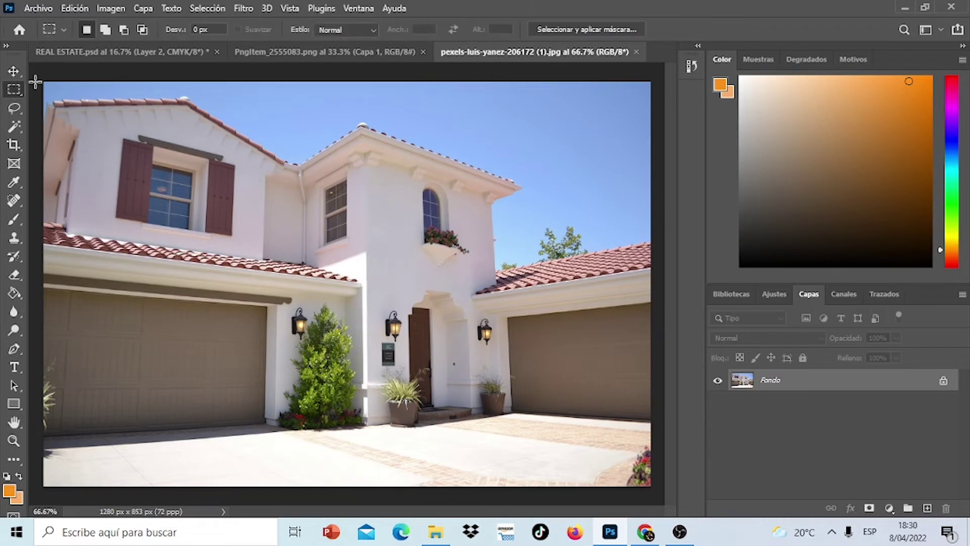
{"action": "left_click_drag", "start_coordinate": [36, 78], "coordinate": [652, 488]}
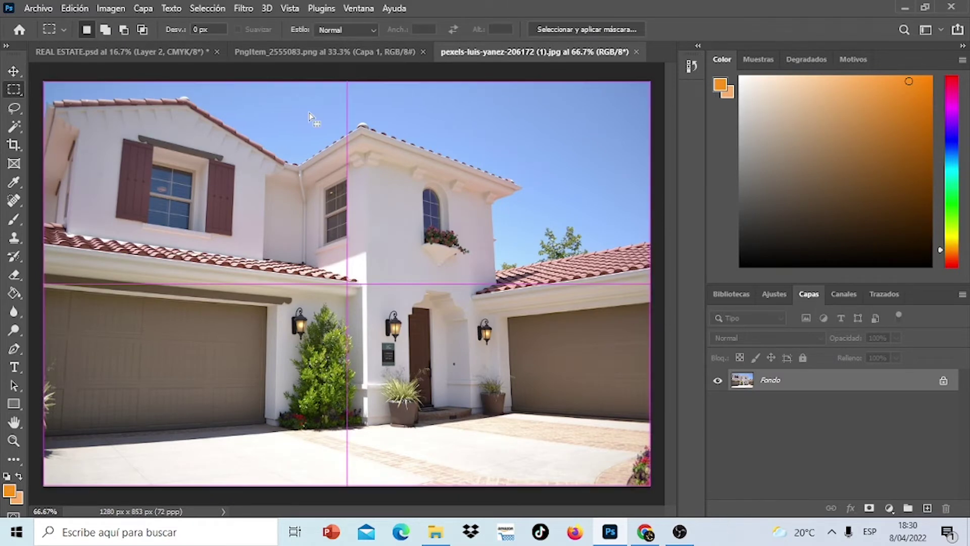
{"action": "left_click", "coordinate": [86, 8]}
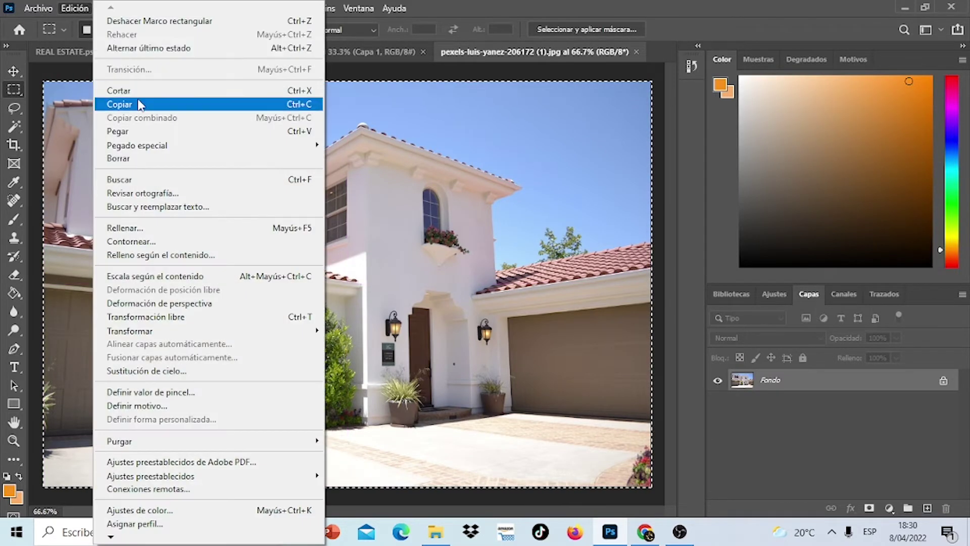
{"action": "left_click", "coordinate": [141, 103]}
{"action": "left_click", "coordinate": [161, 53]}
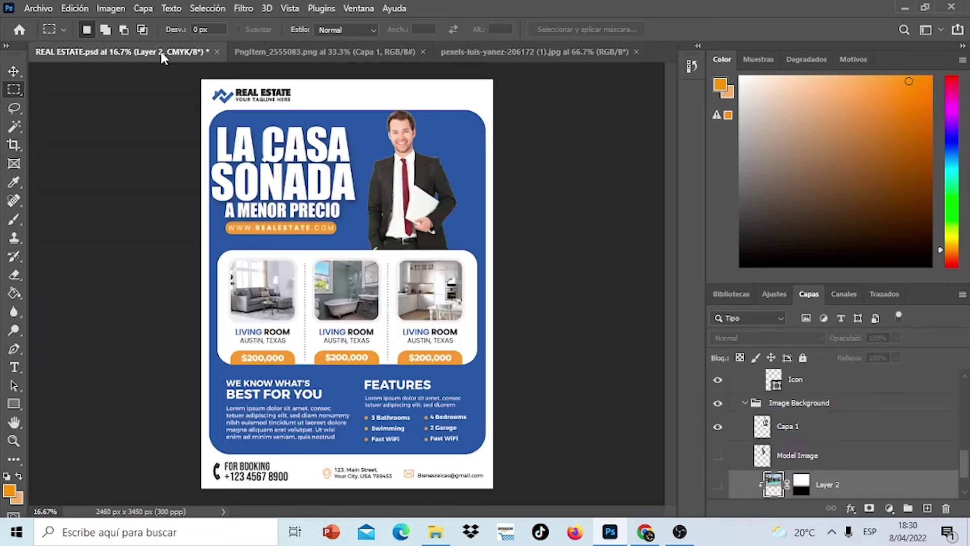
Paste the house photo in place and move its layer below the agent, clipped to Shape.
{"action": "left_click", "coordinate": [74, 8]}
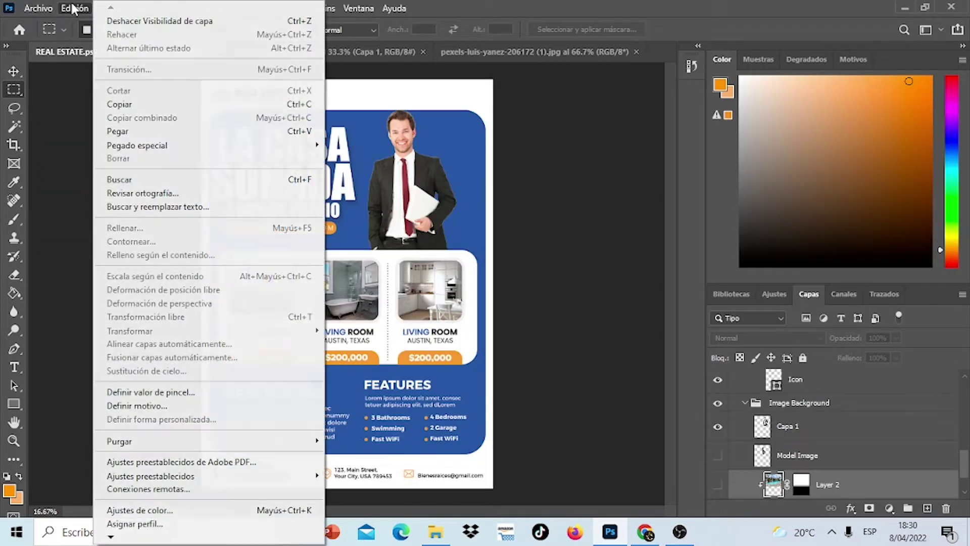
{"action": "mouse_move", "coordinate": [138, 144]}
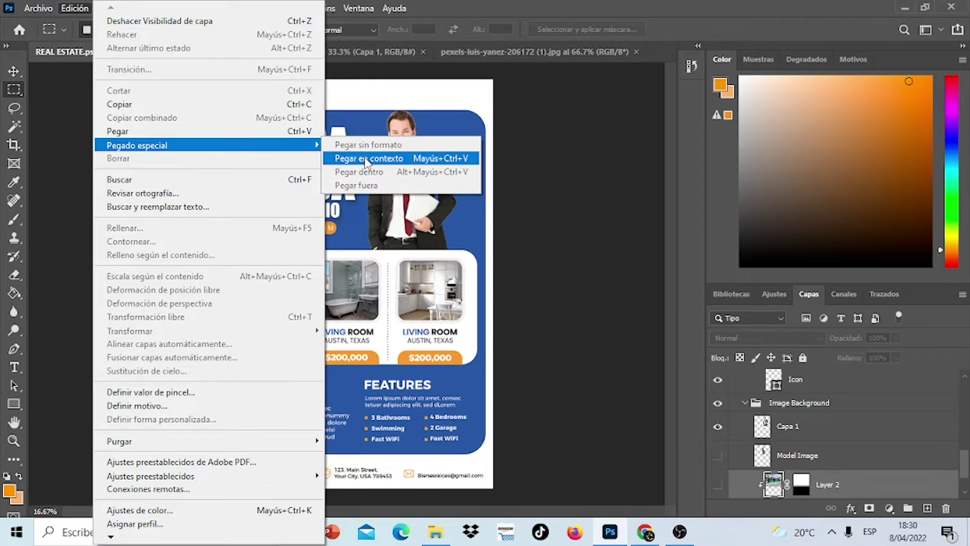
{"action": "left_click", "coordinate": [366, 161]}
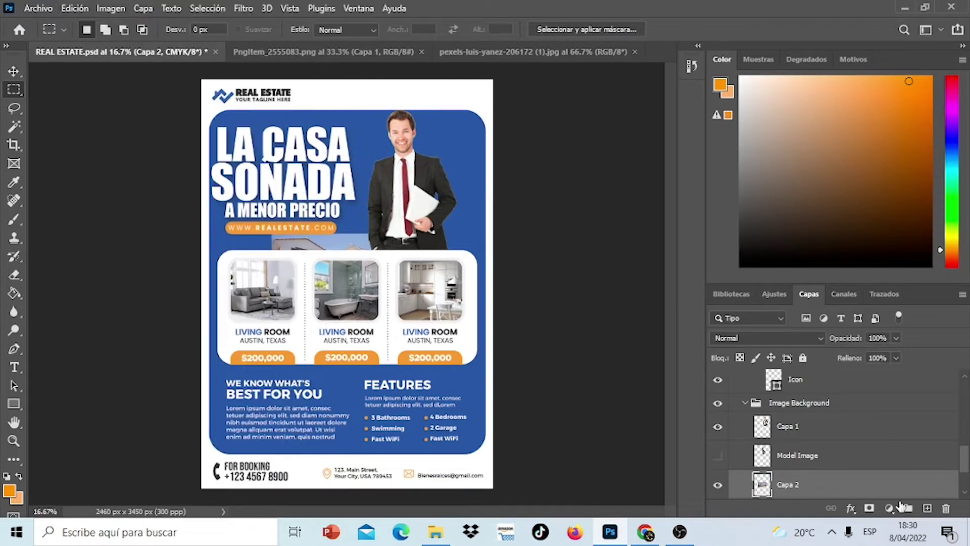
{"action": "left_click_drag", "start_coordinate": [966, 470], "coordinate": [967, 491]}
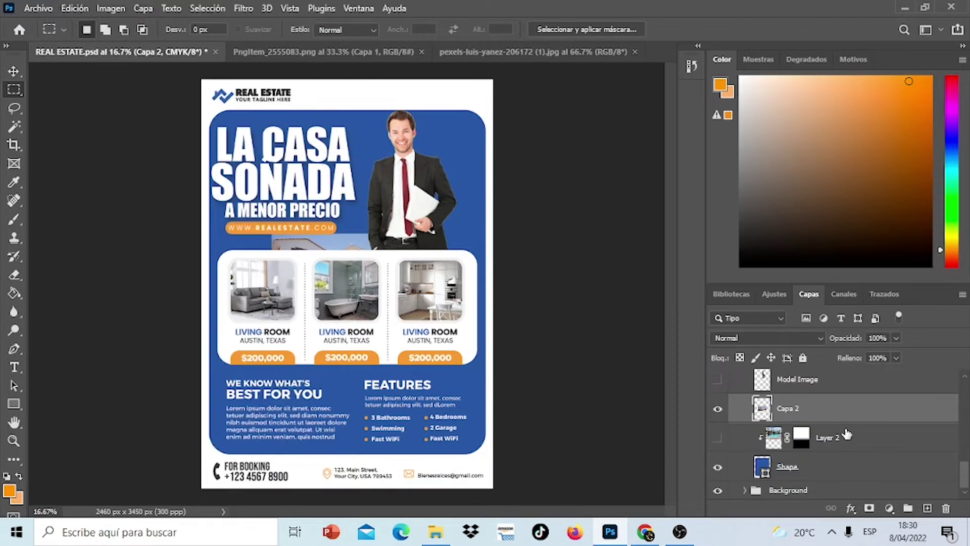
{"action": "left_click_drag", "start_coordinate": [826, 410], "coordinate": [823, 457]}
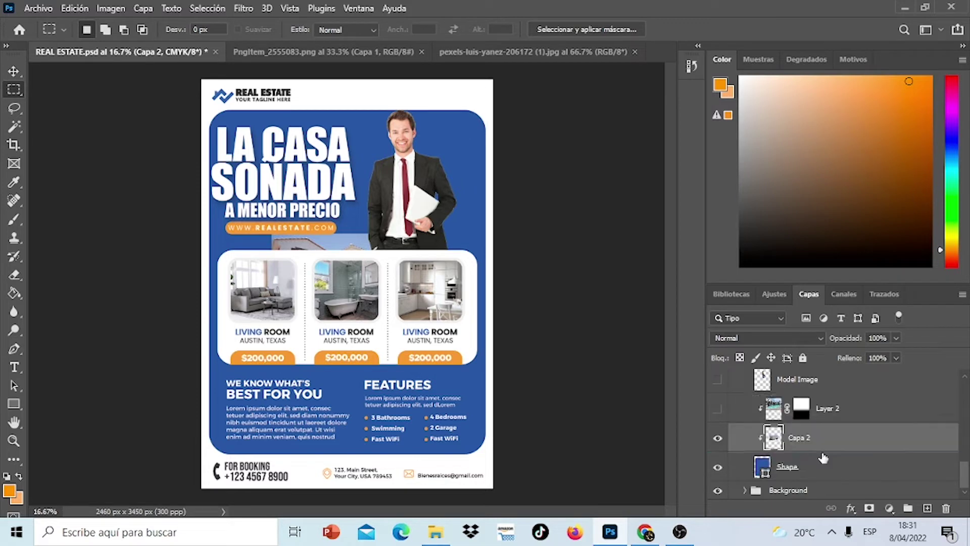
Free-transform the house photo to fill the header, then close the house JPG.
{"action": "left_click", "coordinate": [74, 8]}
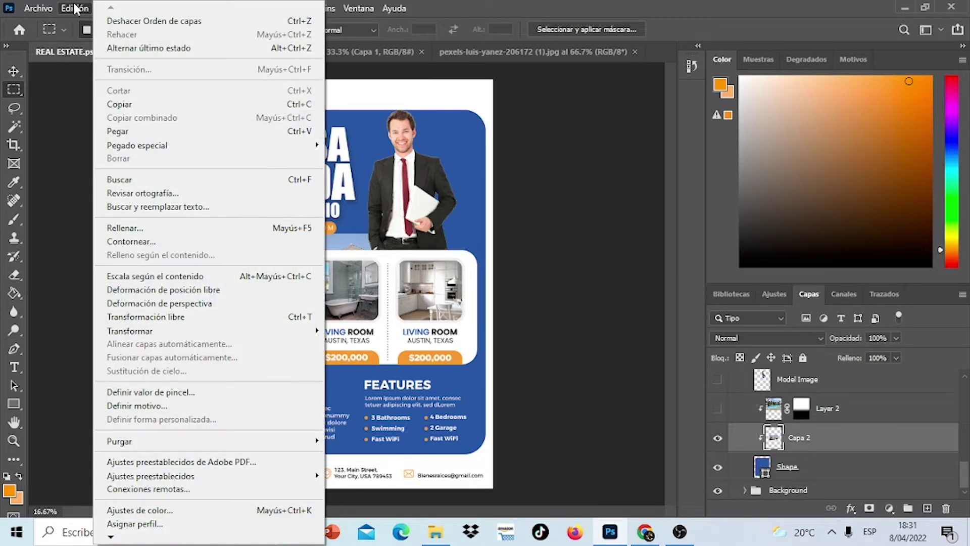
{"action": "left_click", "coordinate": [195, 316]}
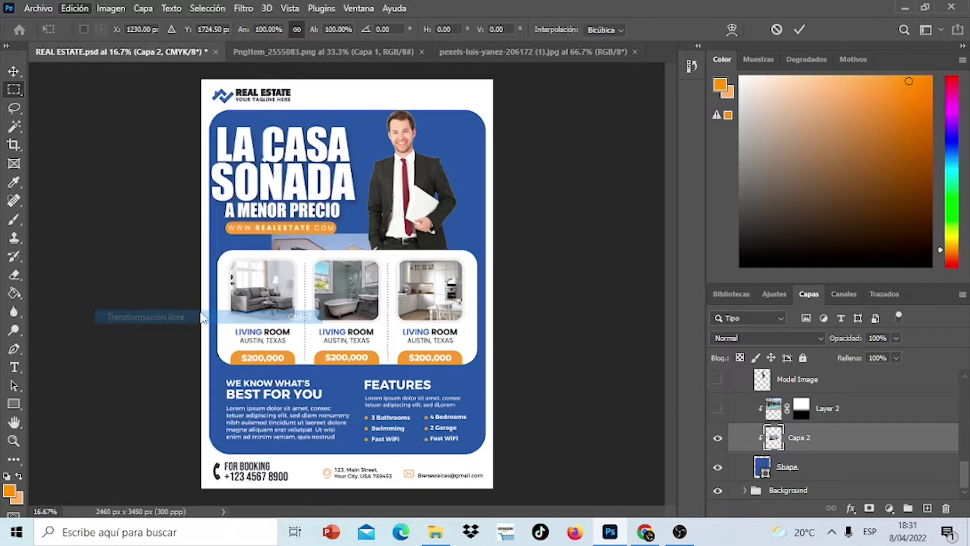
{"action": "left_click_drag", "start_coordinate": [344, 248], "coordinate": [275, 112]}
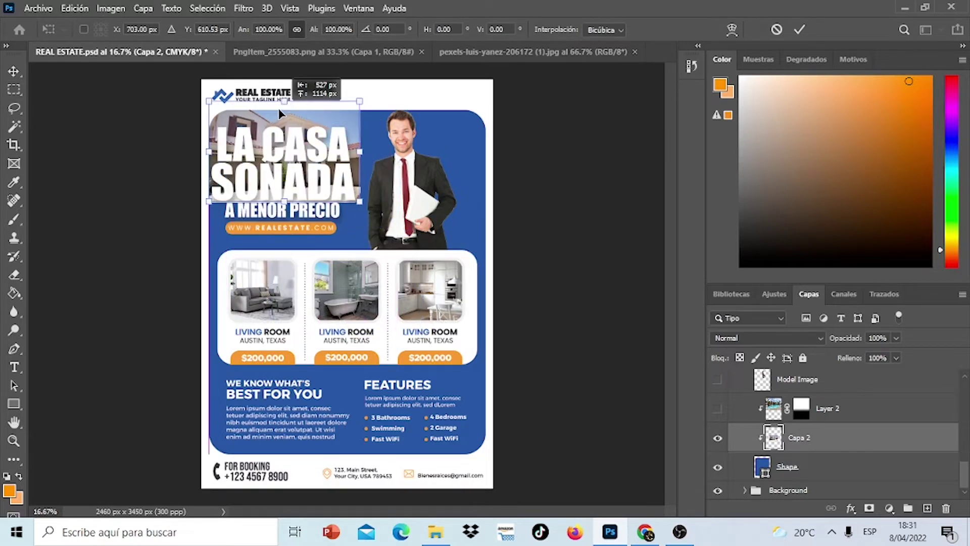
{"action": "left_click_drag", "start_coordinate": [354, 198], "coordinate": [516, 271]}
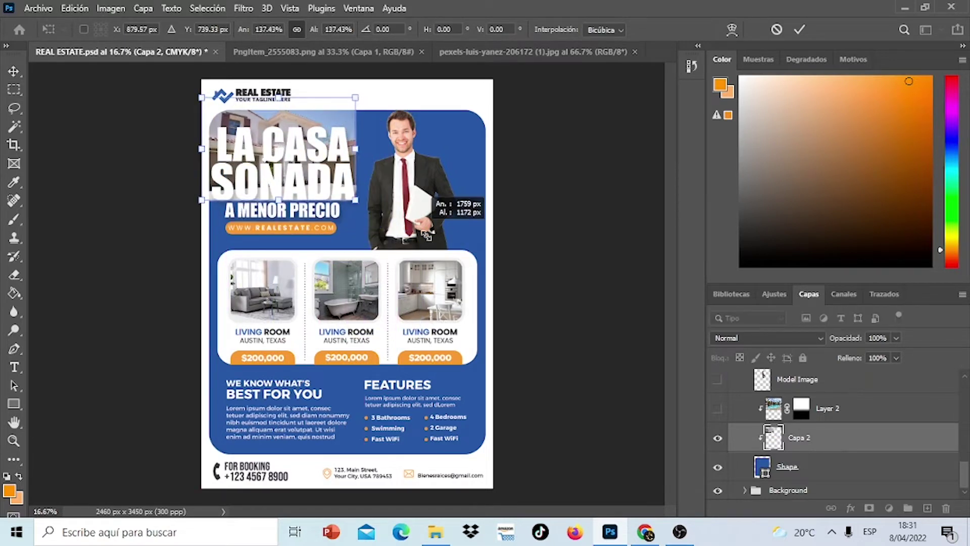
{"action": "left_click_drag", "start_coordinate": [514, 271], "coordinate": [500, 266]}
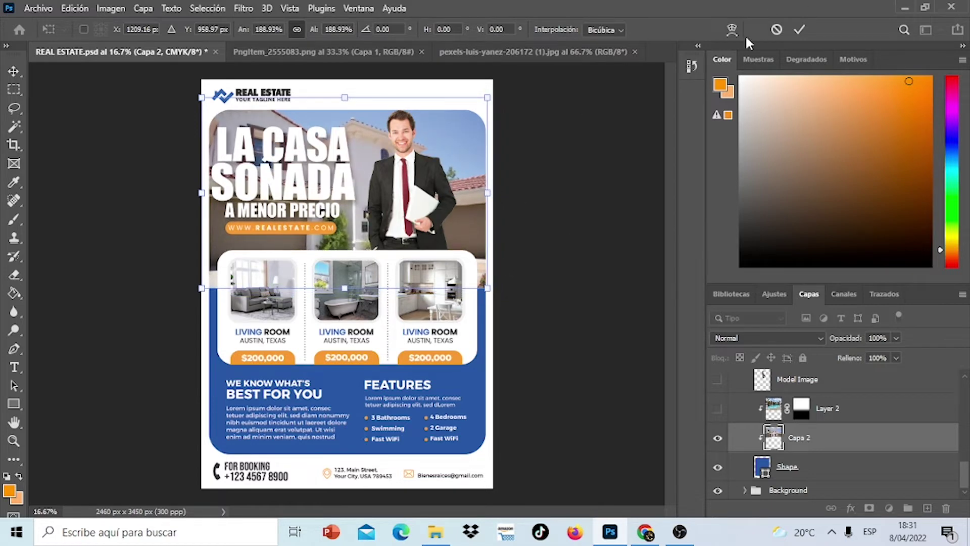
{"action": "left_click", "coordinate": [798, 30]}
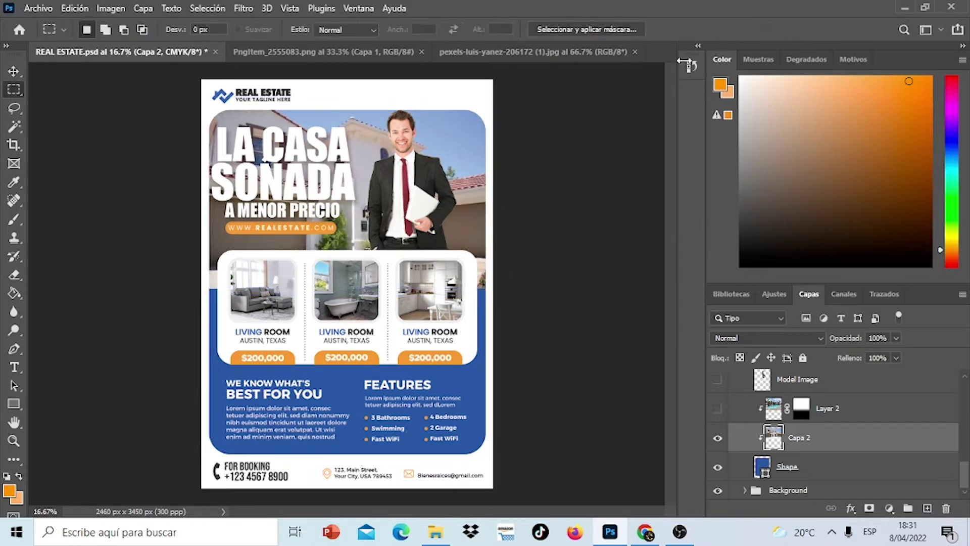
{"action": "left_click", "coordinate": [635, 52]}
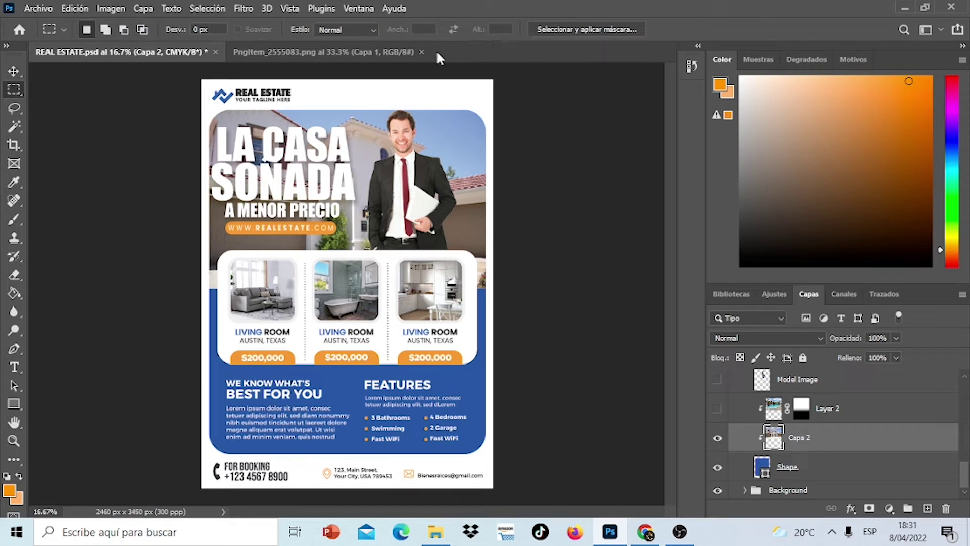
Close the agent PNG and the REAL ESTATE flyer, discarding the flyer's changes.
{"action": "left_click", "coordinate": [421, 52]}
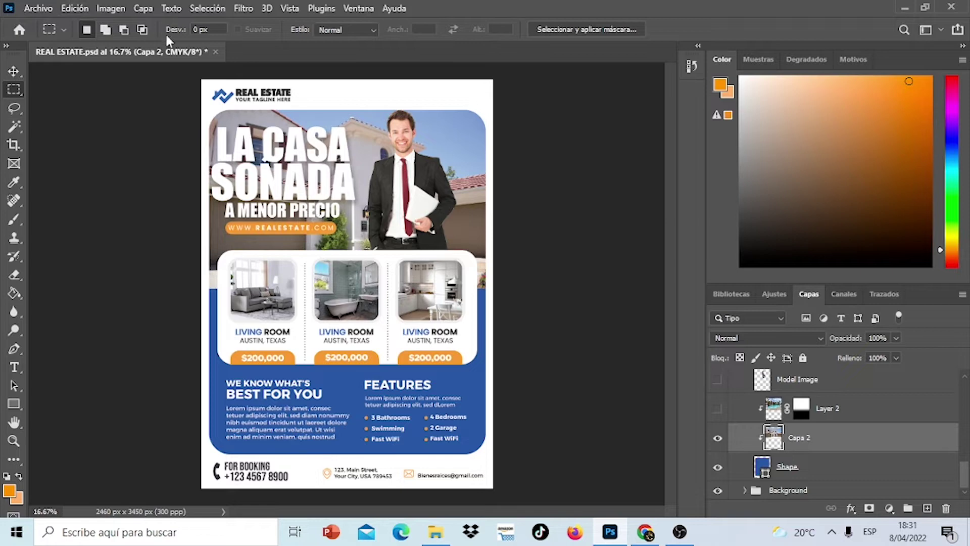
{"action": "left_click", "coordinate": [215, 52]}
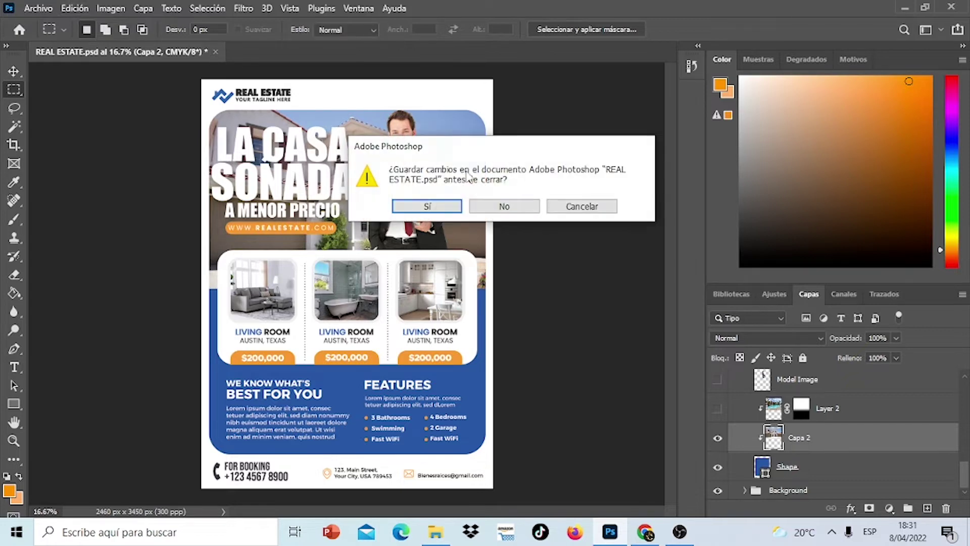
{"action": "left_click", "coordinate": [517, 208]}
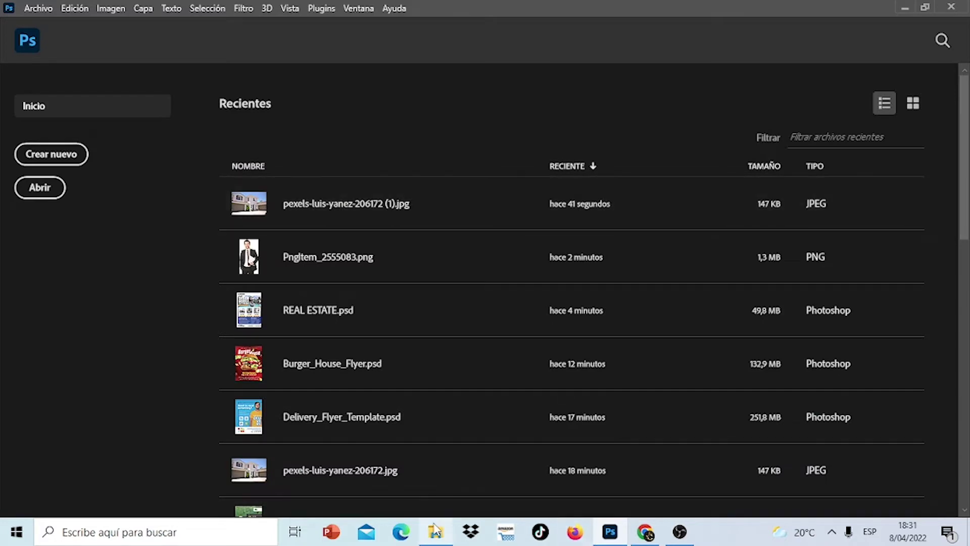
Go from FLYER PACK into FLYER HAMBURGUESA and open Burger_House_Flyer.psd, keeping its colour profile.
{"action": "mouse_move", "coordinate": [435, 532]}
{"action": "left_click", "coordinate": [442, 480]}
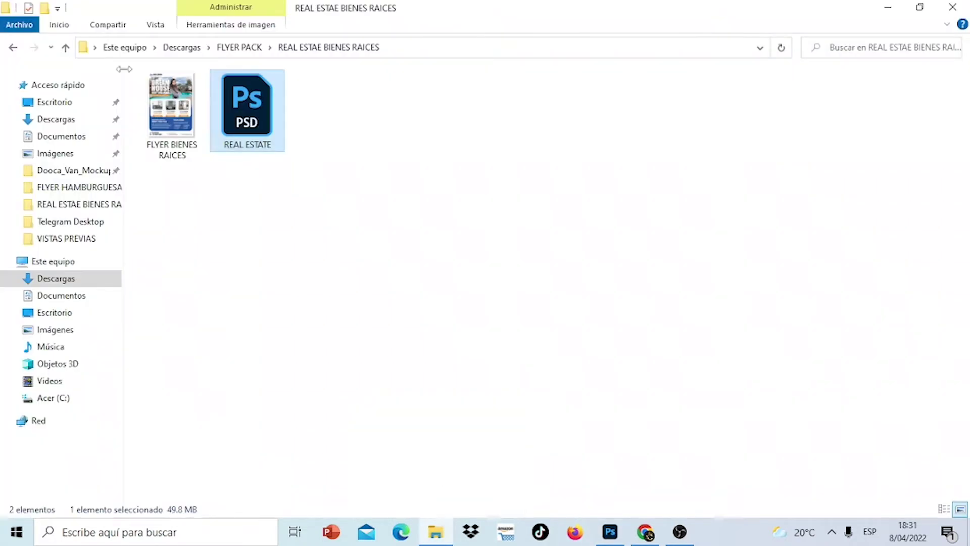
{"action": "left_click", "coordinate": [14, 47]}
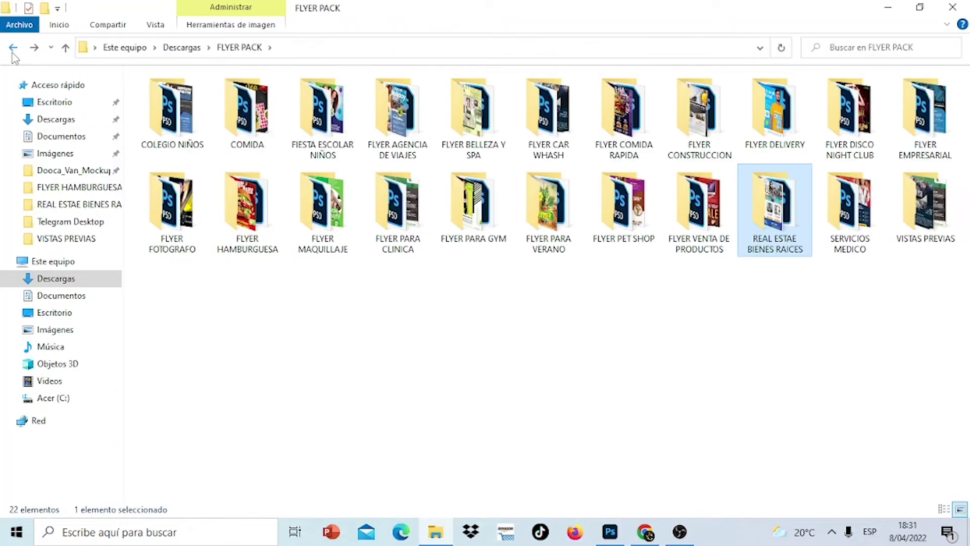
{"action": "double_click", "coordinate": [249, 200]}
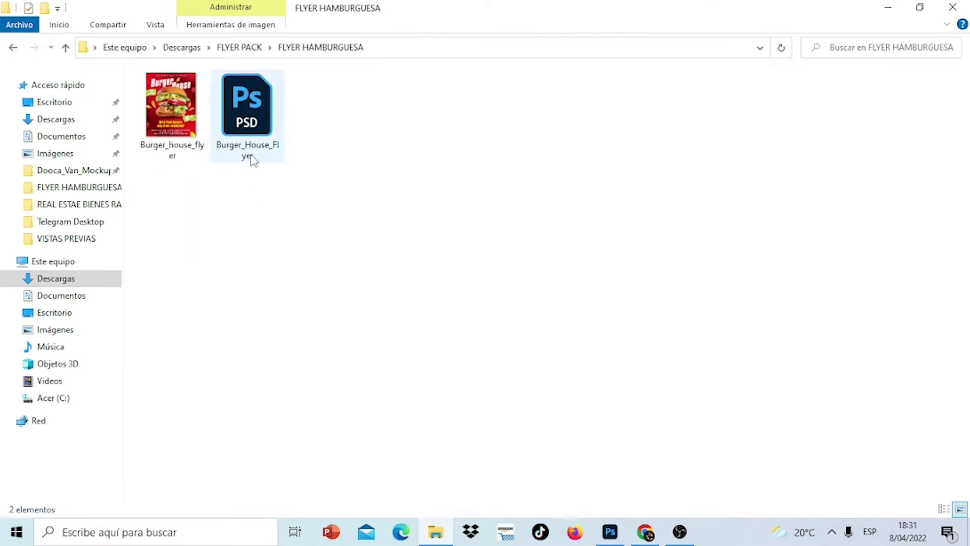
{"action": "double_click", "coordinate": [236, 101]}
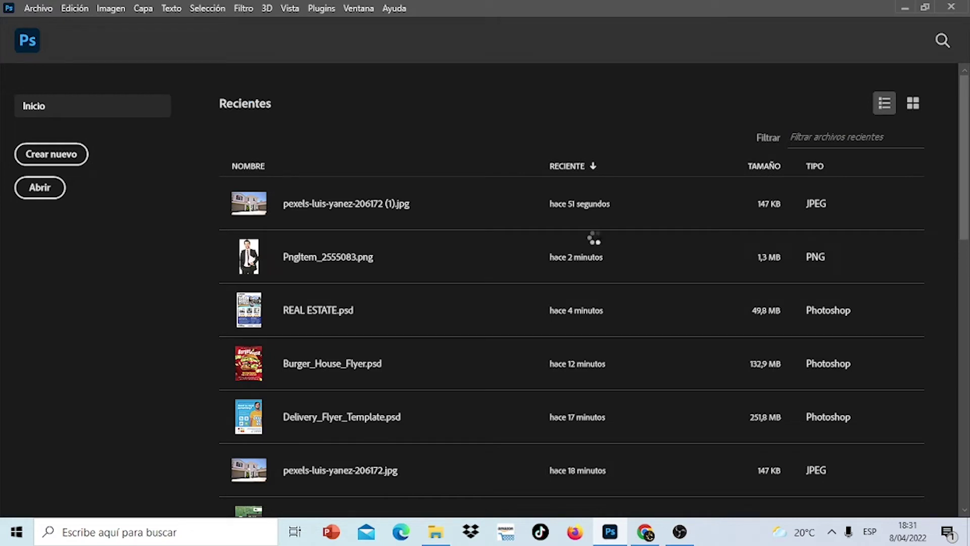
{"action": "left_click", "coordinate": [534, 270]}
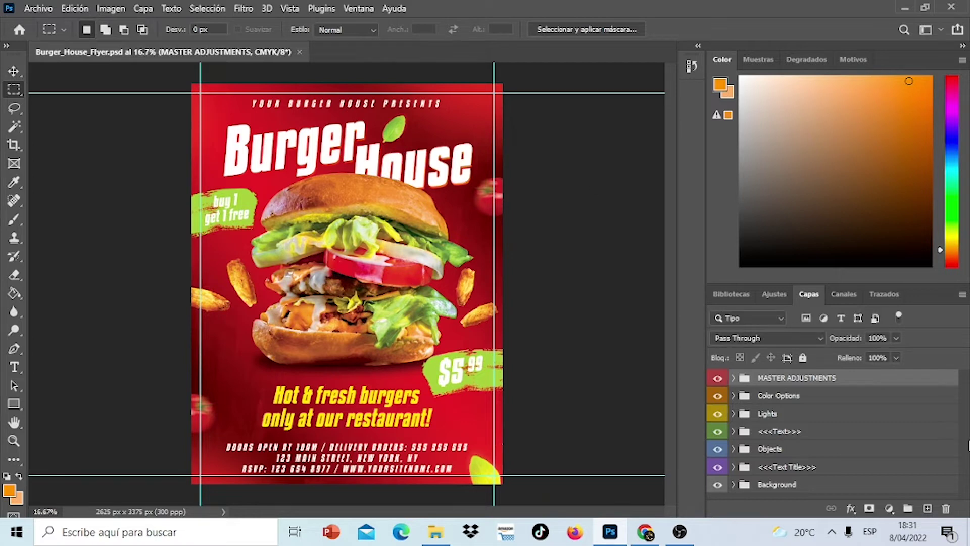
Try editing the Burger House title, dismiss the missing KenyanCoffee font warning, and switch to Chrome.
{"action": "left_click", "coordinate": [733, 467]}
{"action": "scroll", "coordinate": [965, 434], "scroll_direction": "down", "scroll_amount": 1}
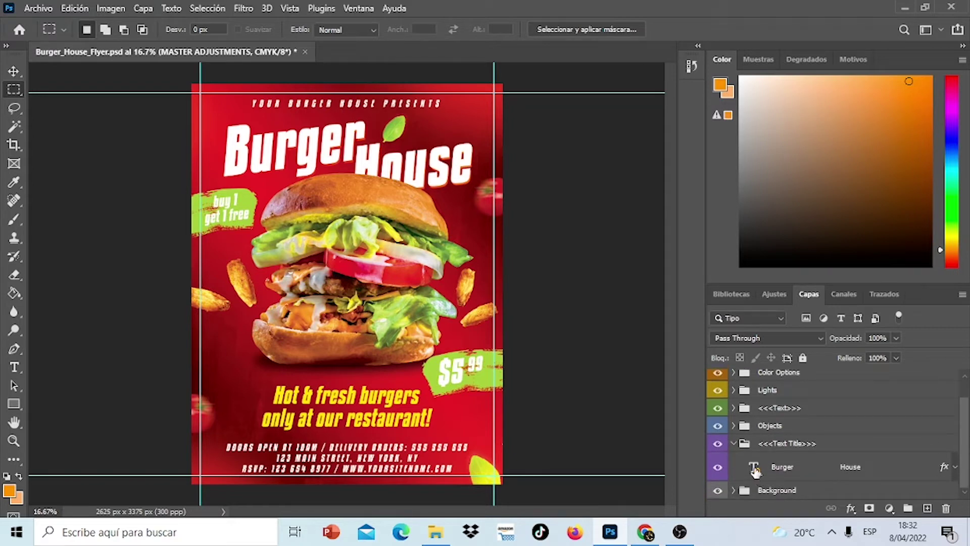
{"action": "left_click", "coordinate": [755, 470]}
{"action": "double_click", "coordinate": [755, 469]}
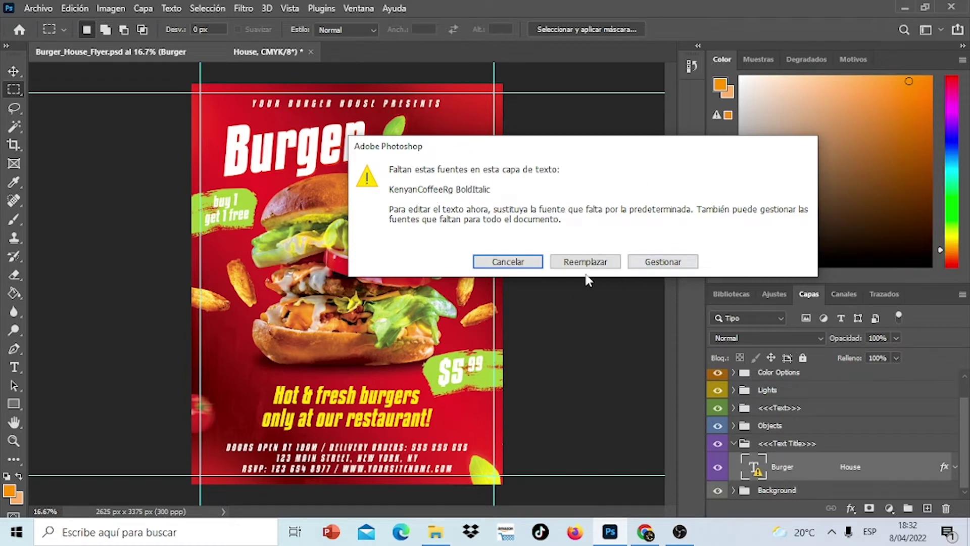
{"action": "left_click", "coordinate": [504, 260]}
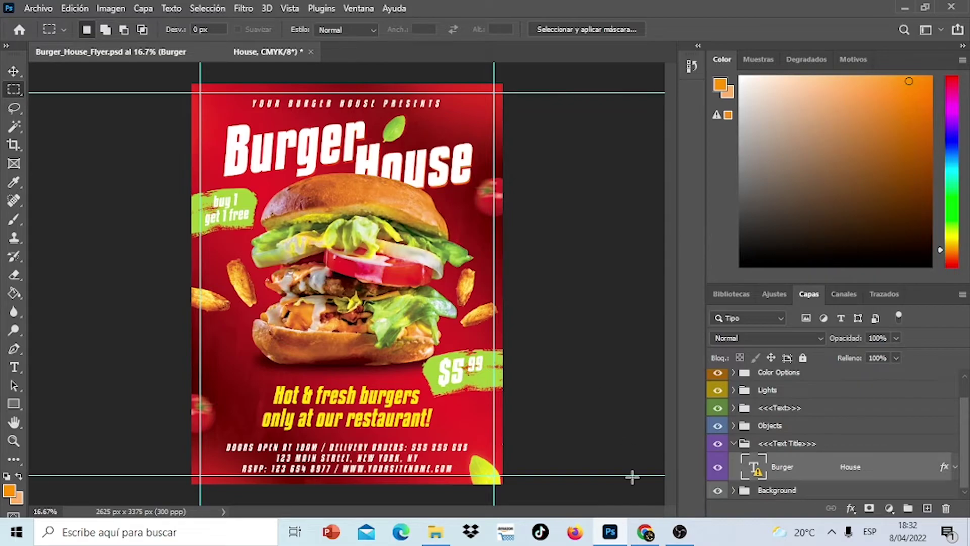
{"action": "left_click", "coordinate": [645, 531]}
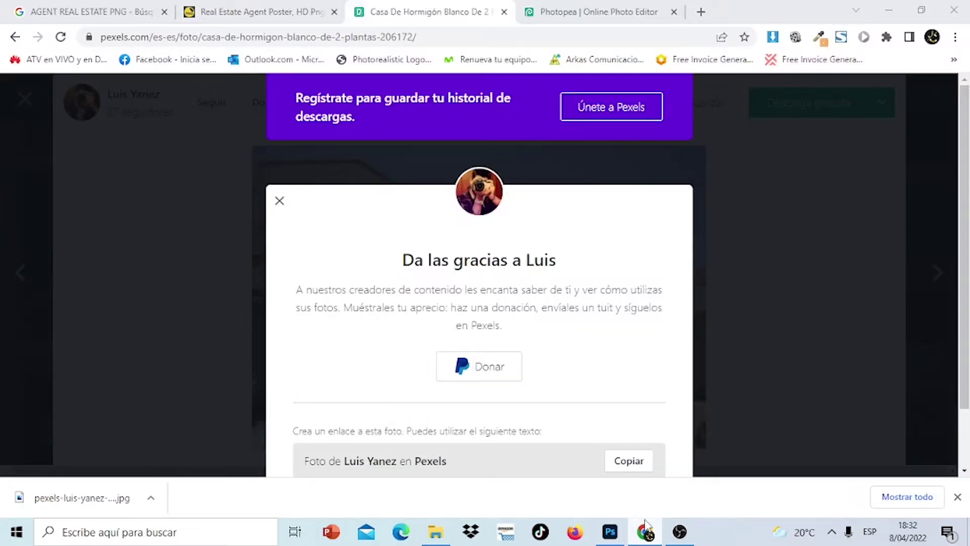
Search for kenyancoffeerg, download Kenyan Coffee from dafont.com, and show all downloads.
{"action": "left_click", "coordinate": [701, 12]}
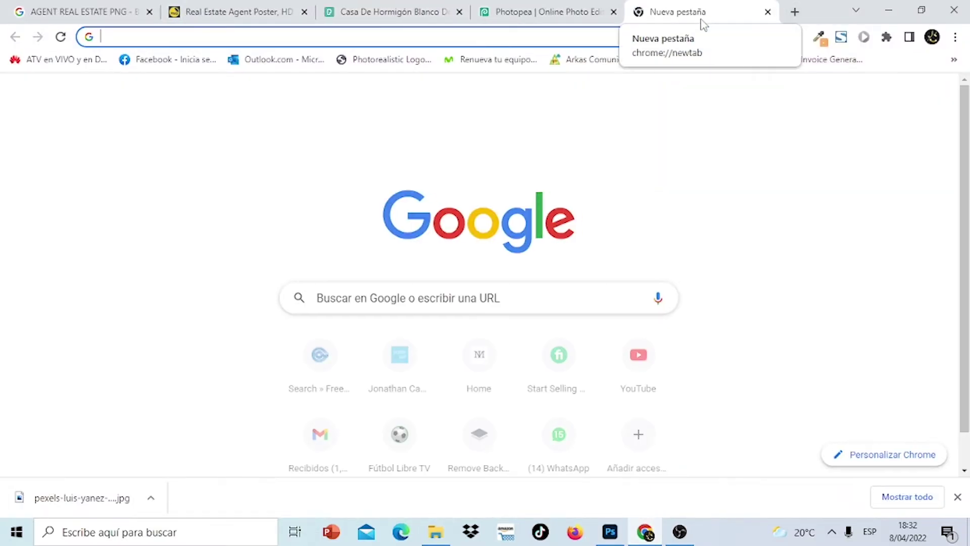
{"action": "type", "text": "KE"}
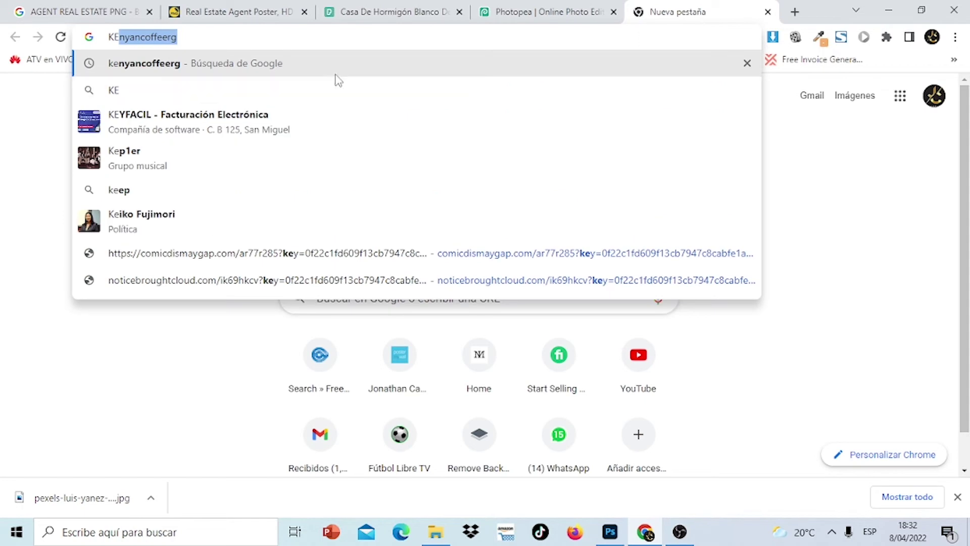
{"action": "left_click", "coordinate": [337, 80]}
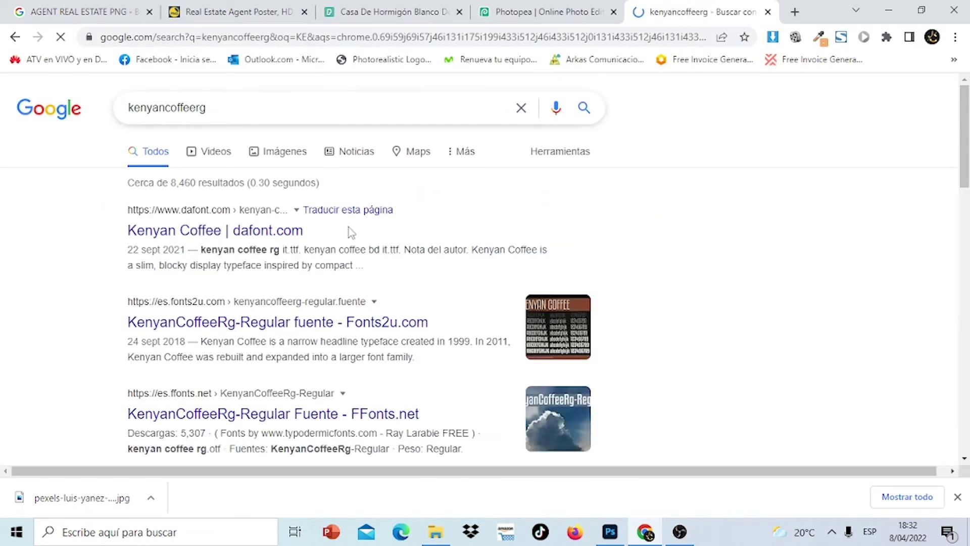
{"action": "left_click", "coordinate": [225, 233]}
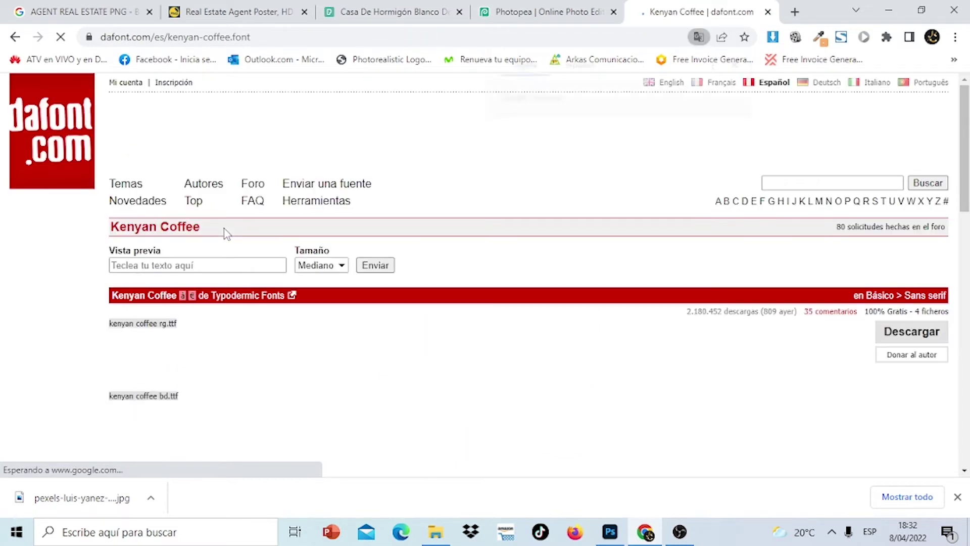
{"action": "left_click_drag", "start_coordinate": [965, 145], "coordinate": [965, 162]}
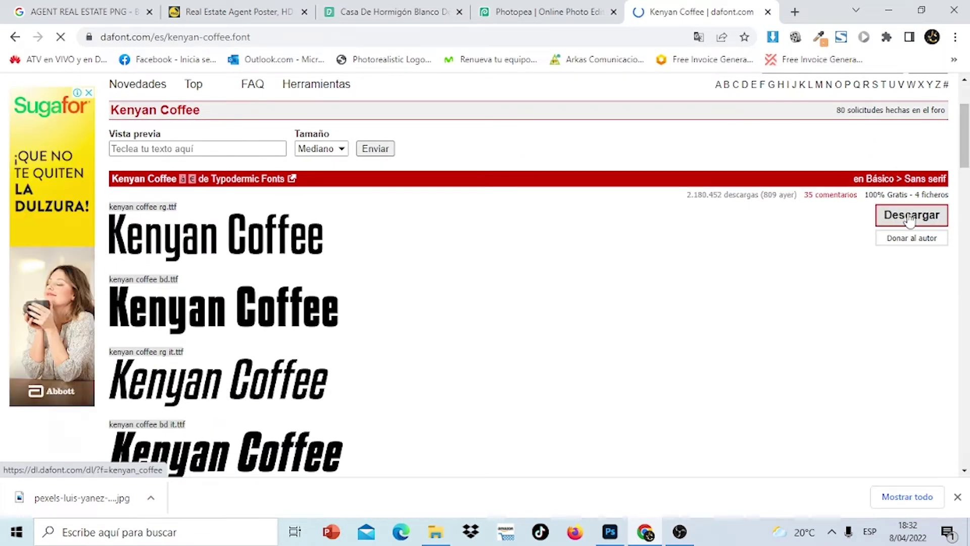
{"action": "left_click", "coordinate": [908, 497]}
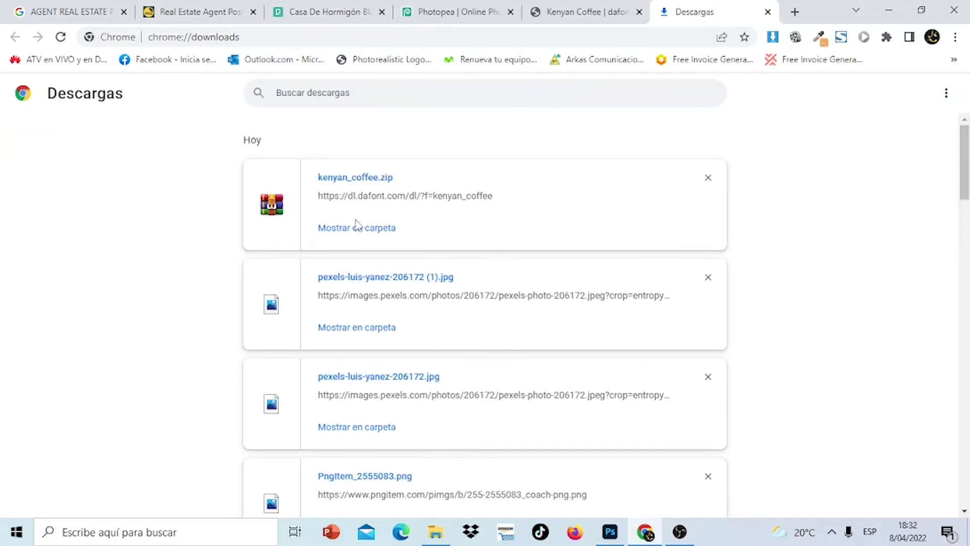
Extract kenyan_coffee.zip from Downloads into a kenyan_coffee folder and open it.
{"action": "left_click", "coordinate": [357, 228]}
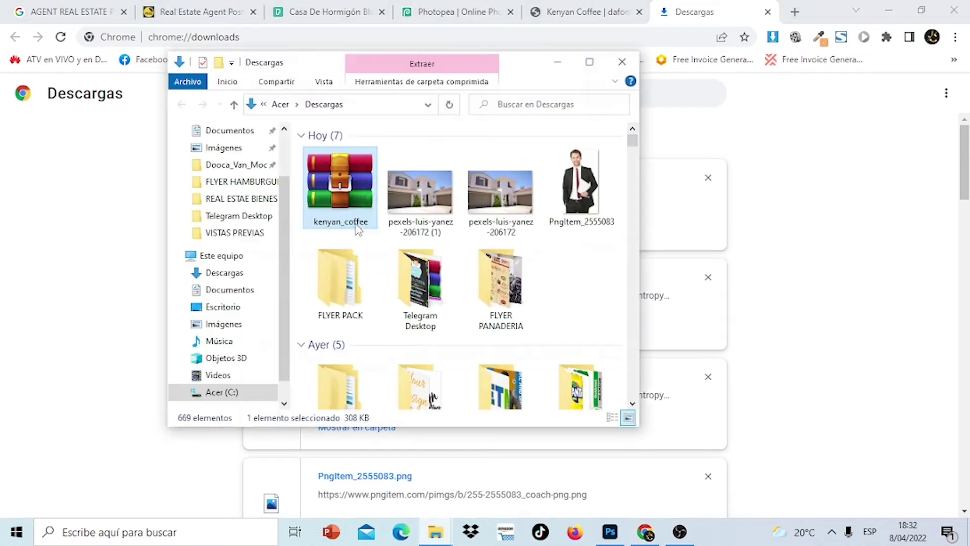
{"action": "left_click", "coordinate": [589, 62]}
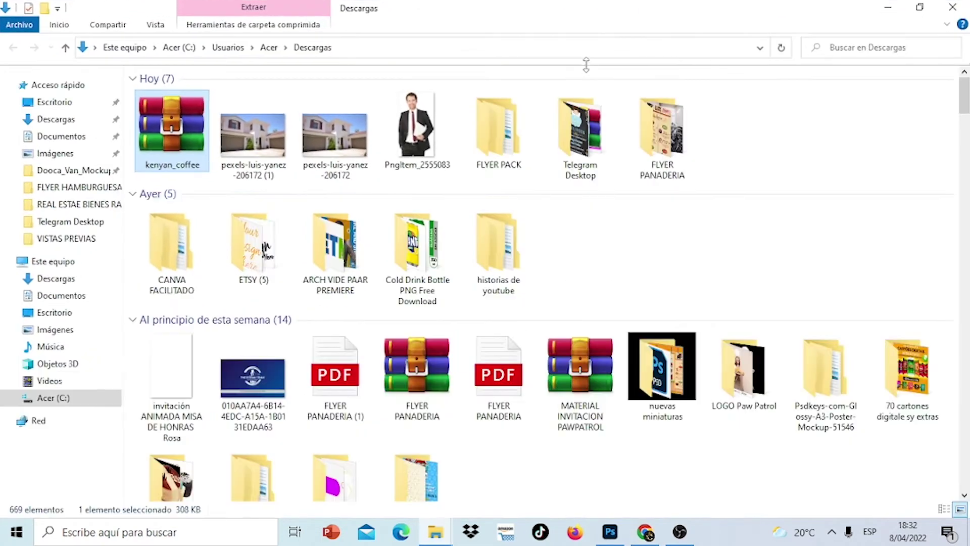
{"action": "right_click", "coordinate": [185, 137]}
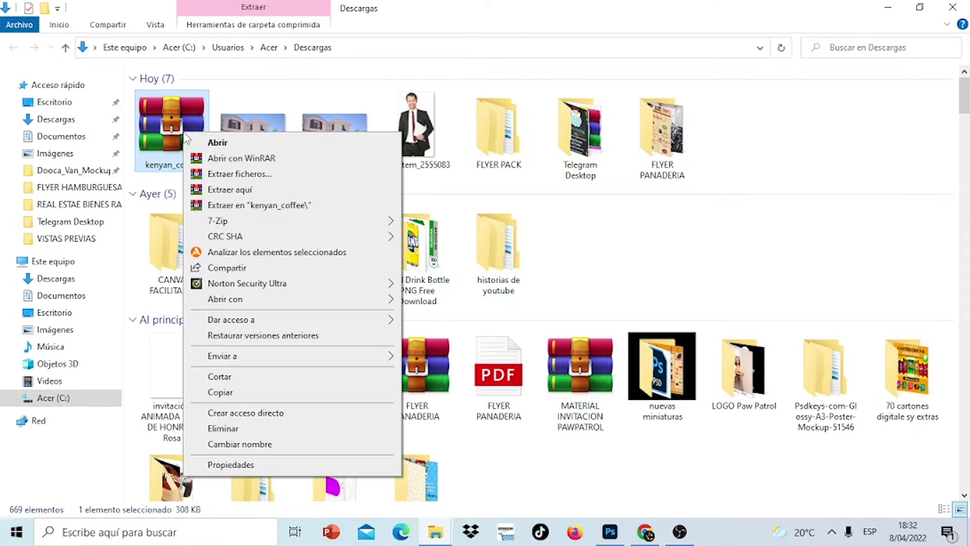
{"action": "left_click", "coordinate": [257, 205]}
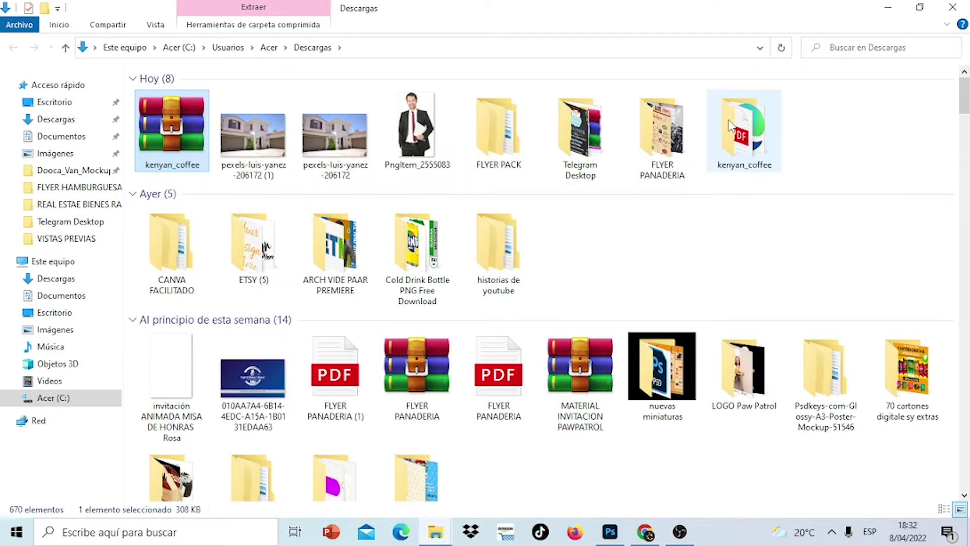
{"action": "double_click", "coordinate": [740, 126]}
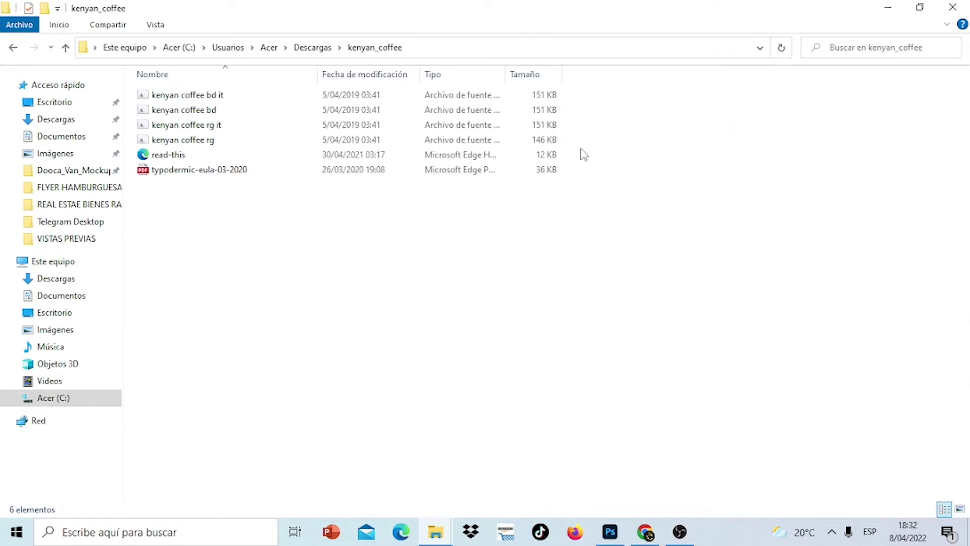
Select the four Kenyan Coffee font files, install them, and refresh the folder.
{"action": "left_click_drag", "start_coordinate": [584, 154], "coordinate": [395, 88]}
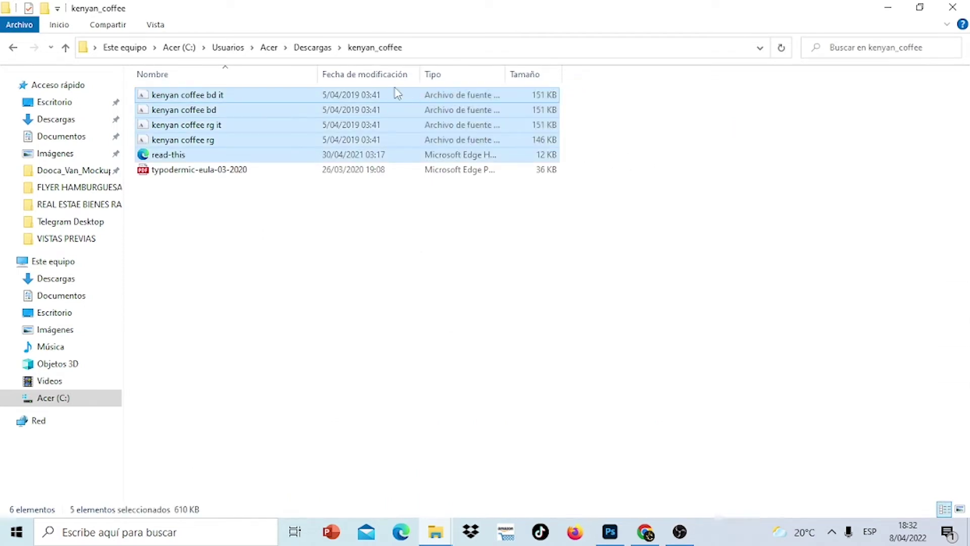
{"action": "left_click", "coordinate": [641, 119]}
{"action": "left_click_drag", "start_coordinate": [609, 137], "coordinate": [443, 97]}
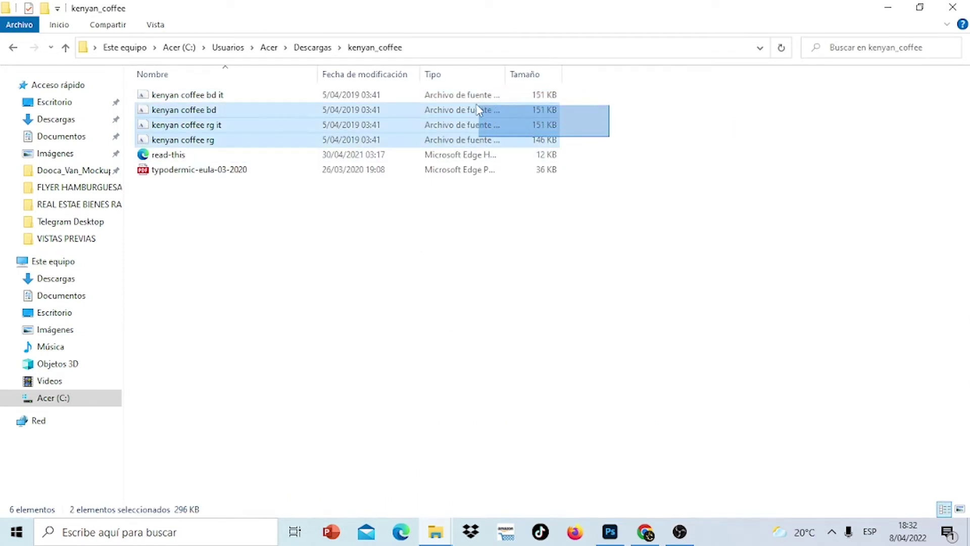
{"action": "right_click", "coordinate": [450, 94]}
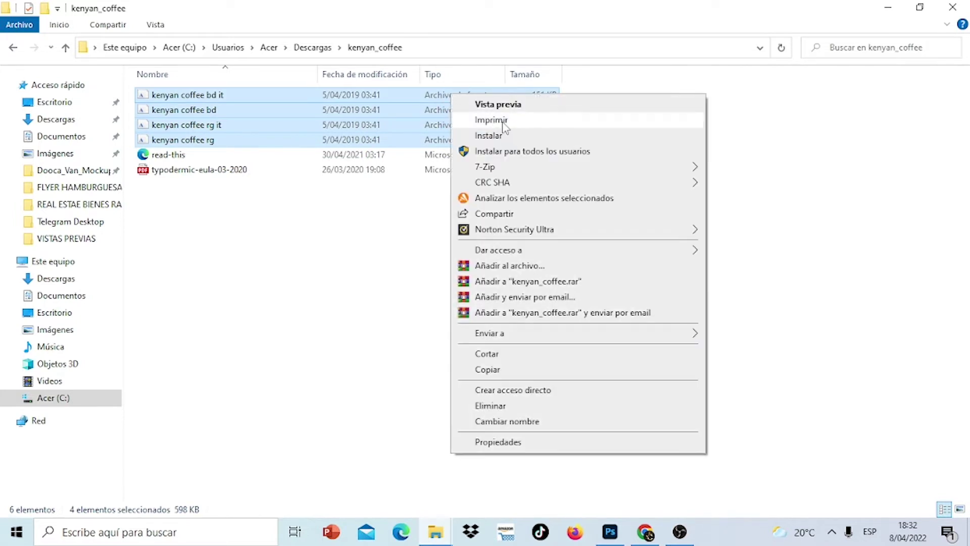
{"action": "left_click", "coordinate": [514, 135]}
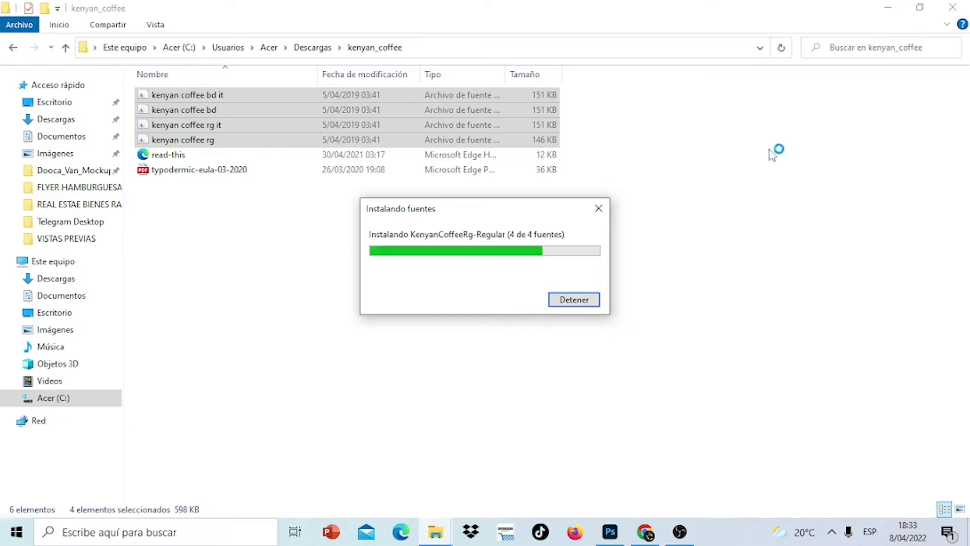
{"action": "right_click", "coordinate": [848, 150]}
{"action": "left_click", "coordinate": [849, 208]}
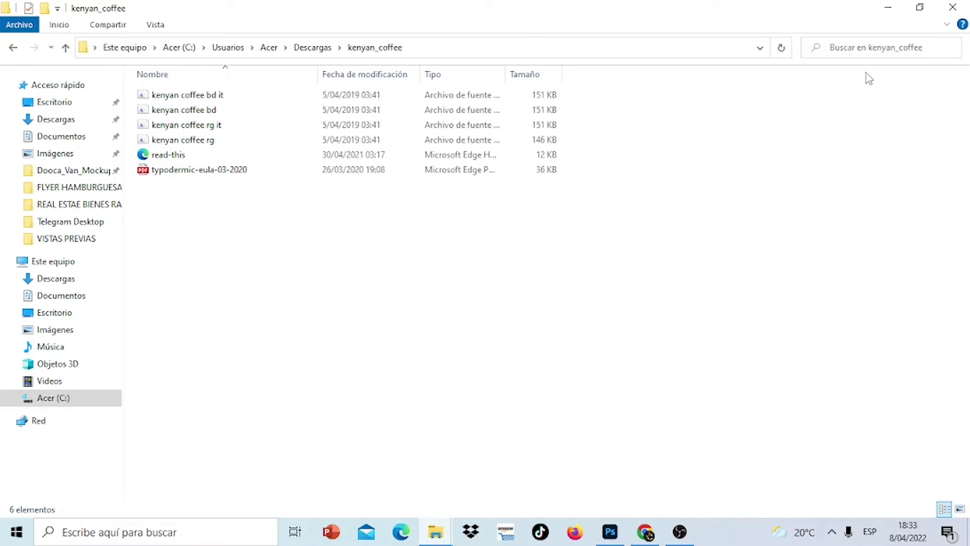
Minimize Explorer, empty Chrome's downloads list, and return to the Photoshop flyer.
{"action": "left_click", "coordinate": [887, 7]}
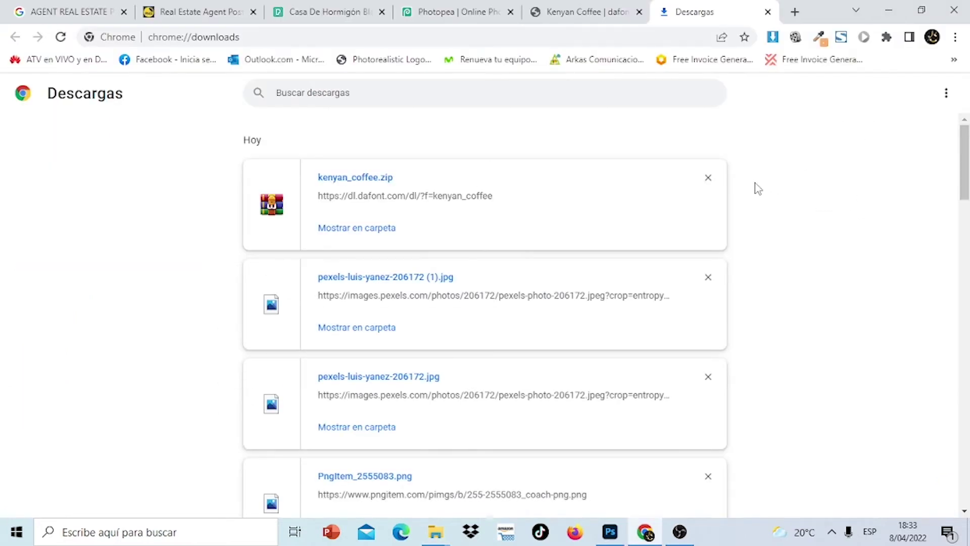
{"action": "left_click", "coordinate": [709, 178]}
{"action": "left_click", "coordinate": [708, 178]}
{"action": "left_click", "coordinate": [709, 178]}
{"action": "left_click", "coordinate": [709, 179]}
{"action": "left_click", "coordinate": [709, 178]}
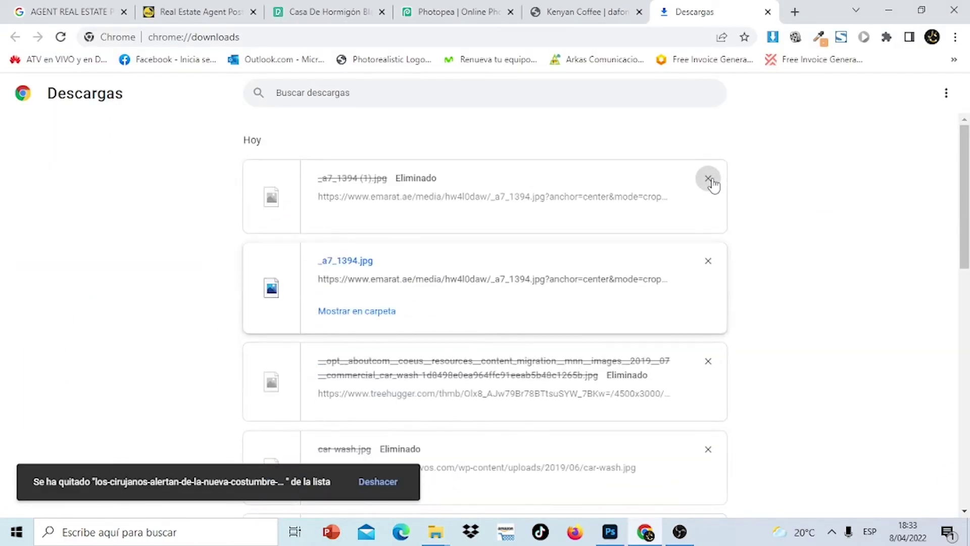
{"action": "triple_click", "coordinate": [709, 178]}
{"action": "triple_click", "coordinate": [708, 178]}
{"action": "double_click", "coordinate": [709, 178]}
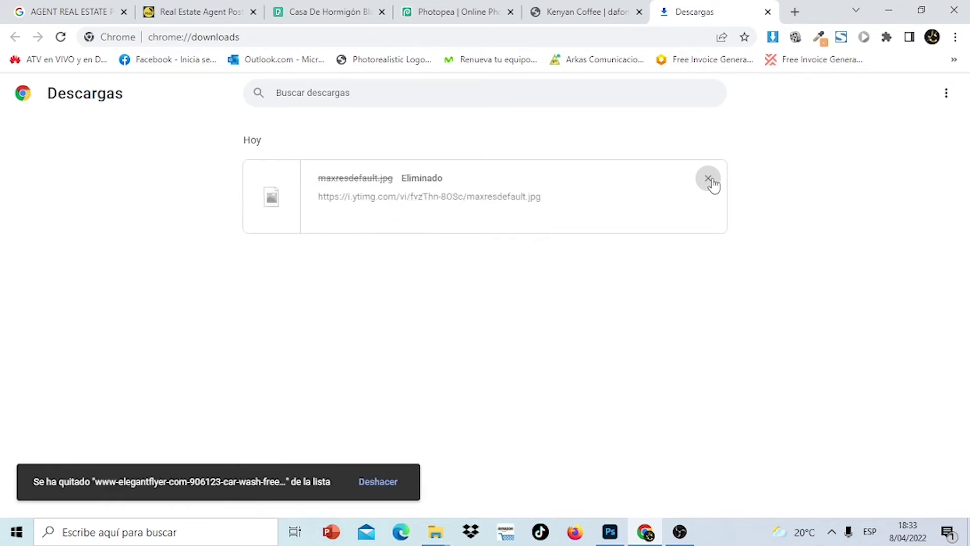
{"action": "left_click", "coordinate": [708, 179]}
{"action": "left_click", "coordinate": [613, 531]}
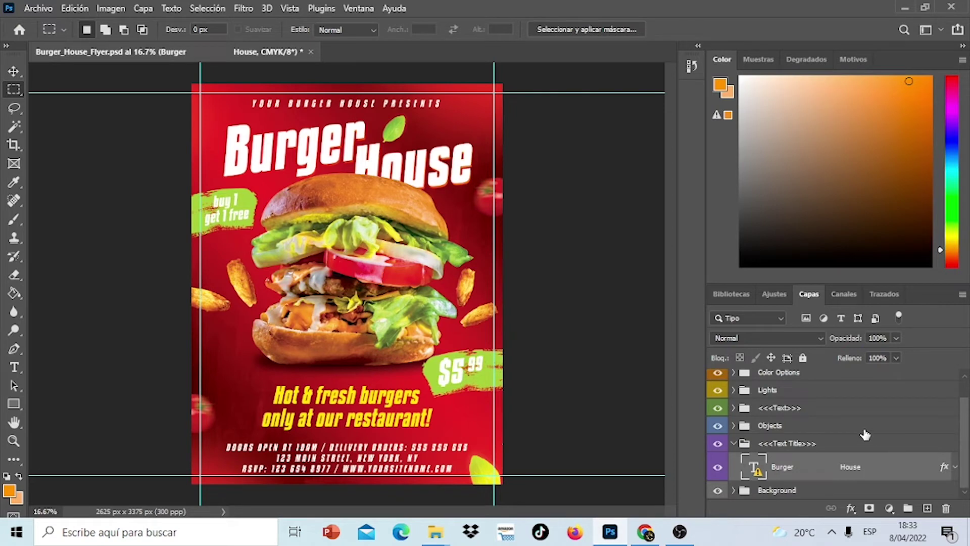
Apply the Kenyan Coffee font to the Burger House title text.
{"action": "left_click", "coordinate": [808, 393]}
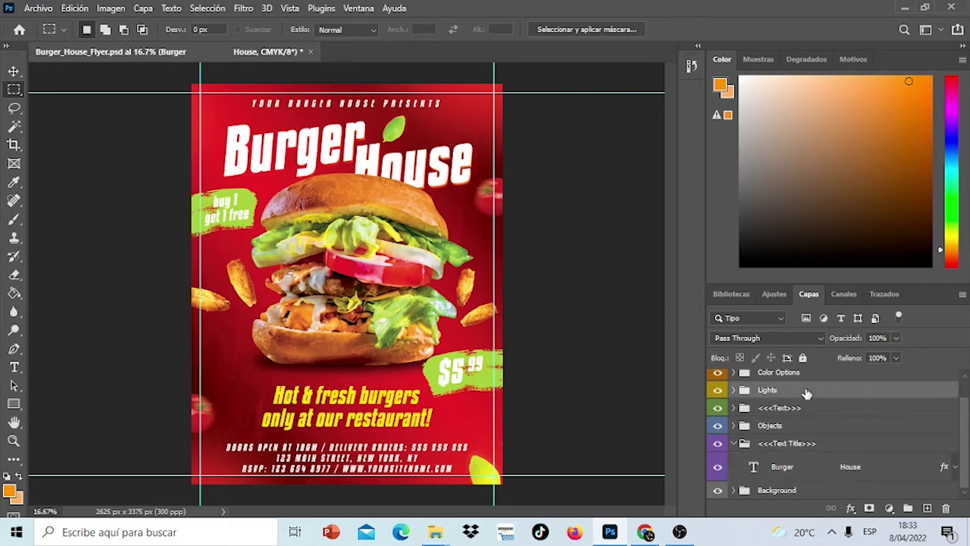
{"action": "left_click", "coordinate": [782, 474]}
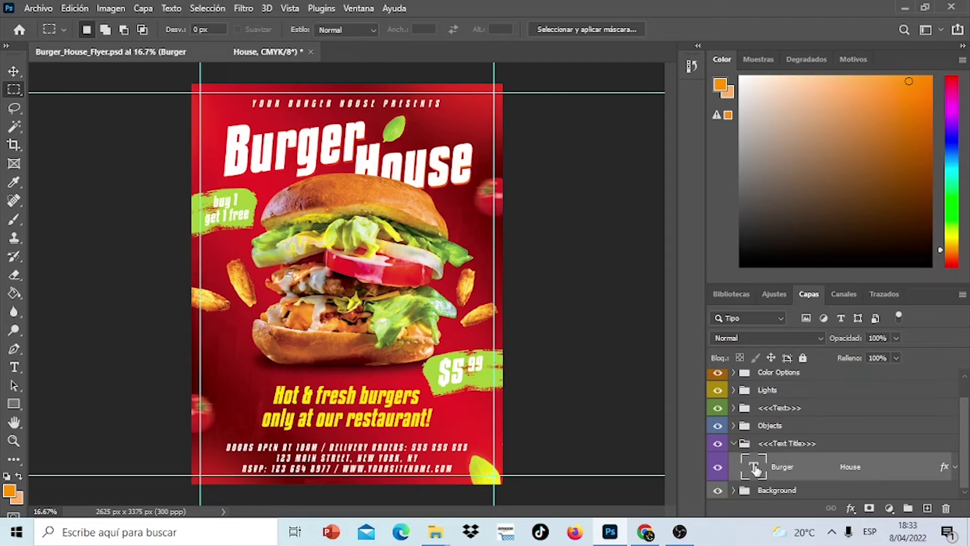
{"action": "left_click", "coordinate": [15, 72]}
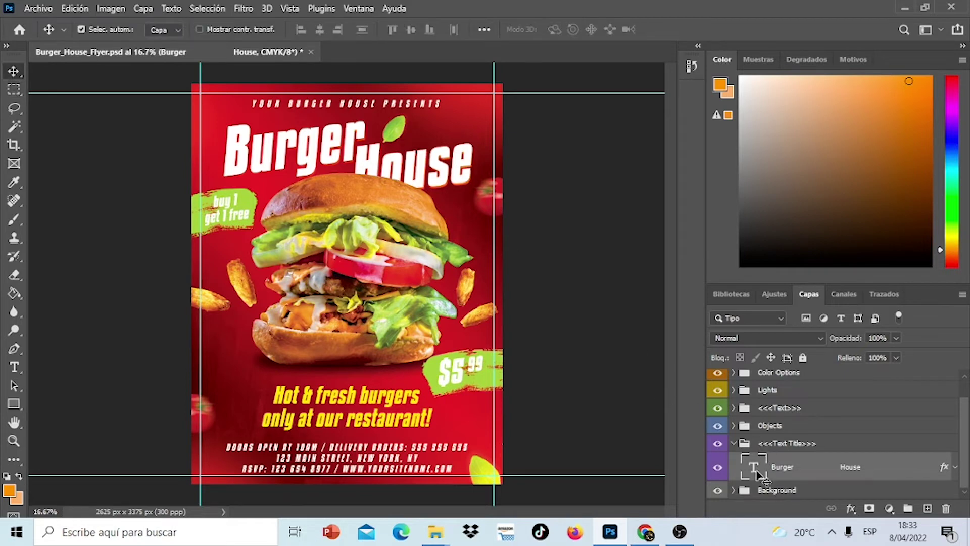
{"action": "double_click", "coordinate": [754, 476]}
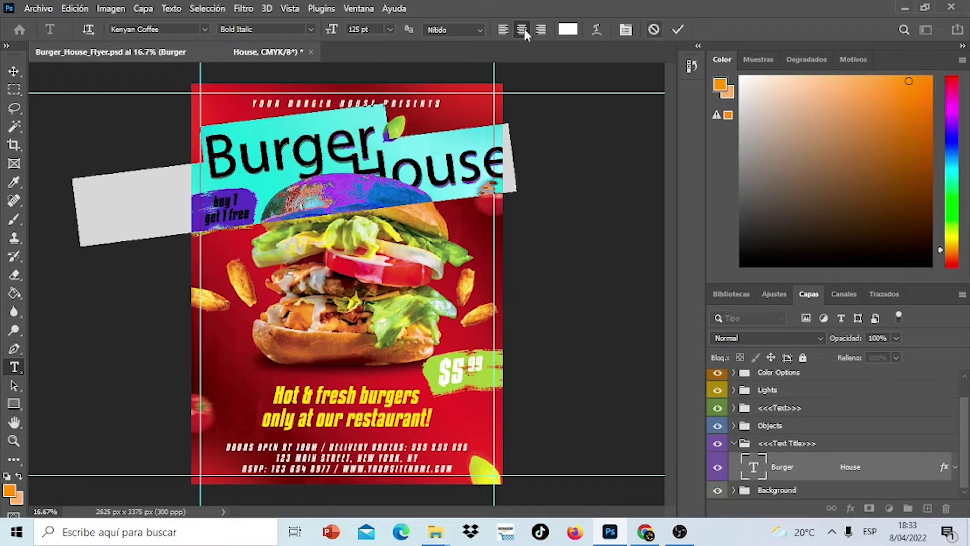
{"action": "left_click", "coordinate": [311, 28]}
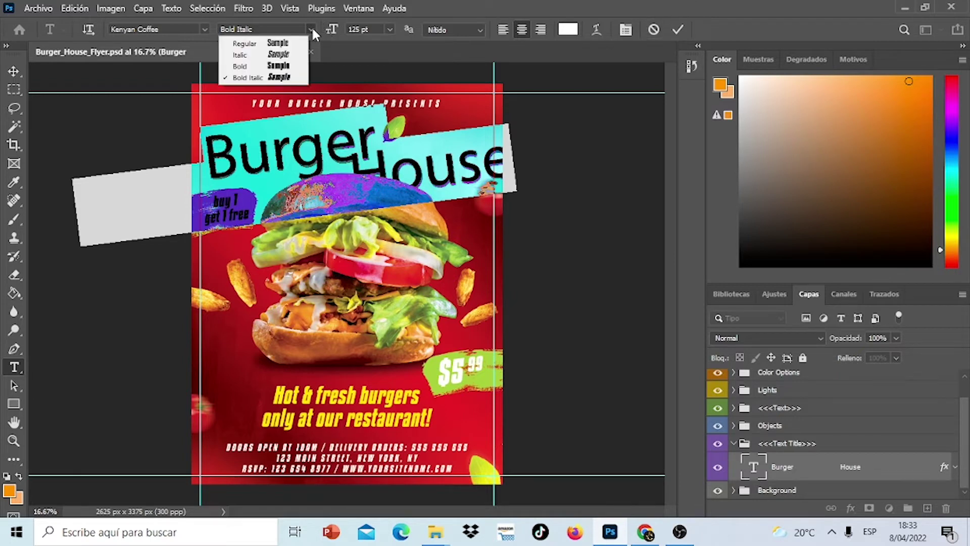
{"action": "left_click", "coordinate": [203, 30]}
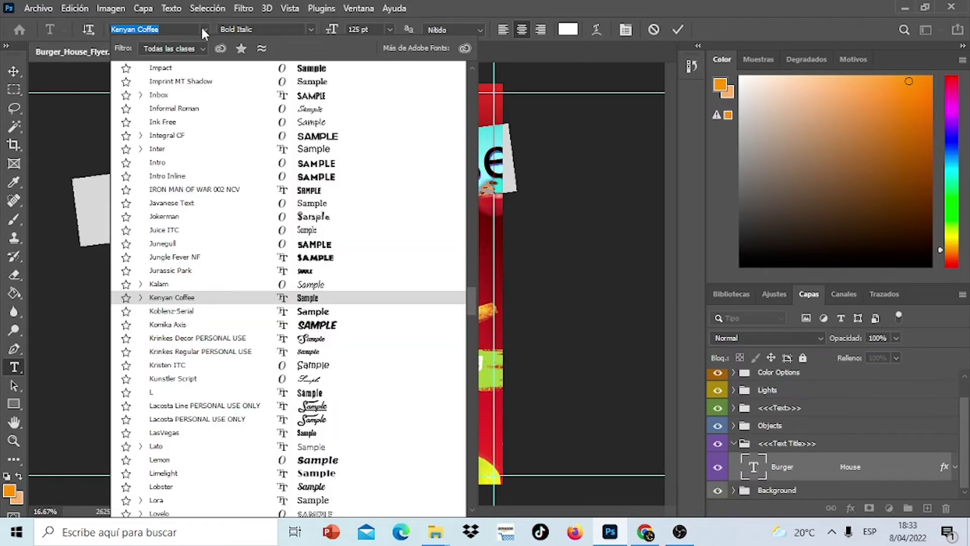
{"action": "left_click", "coordinate": [248, 299]}
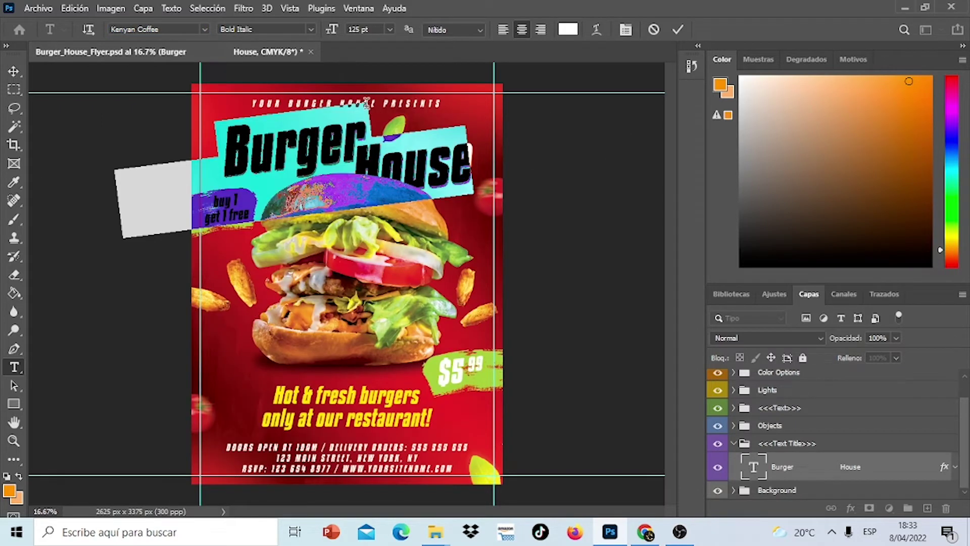
Replace 'Burger' with 'HAMBURGUESA' in the title and commit the edit.
{"action": "left_click", "coordinate": [361, 128]}
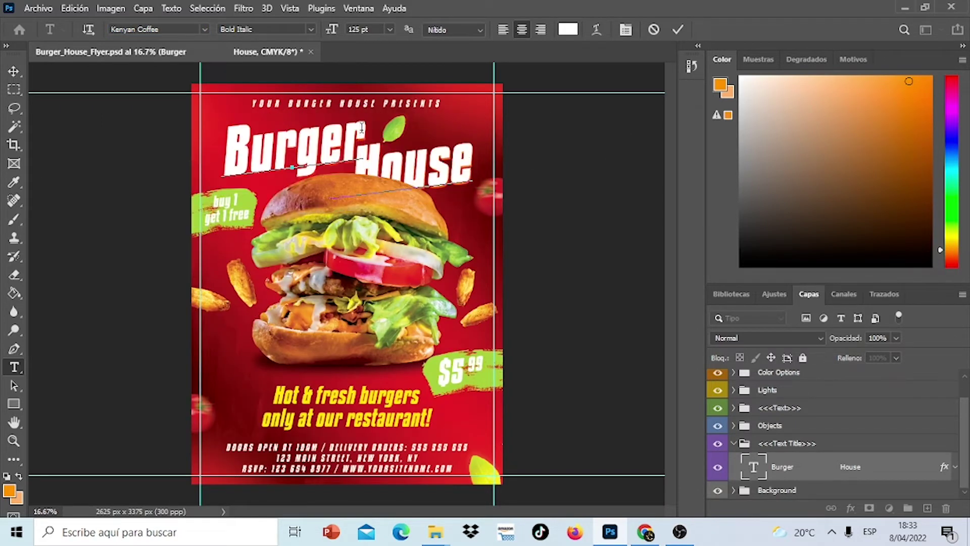
{"action": "key", "text": "BackSpace"}
{"action": "key", "text": "BackSpace"}
{"action": "key", "text": "BackSpace"}
{"action": "key", "text": "BackSpace"}
{"action": "key", "text": "BackSpace"}
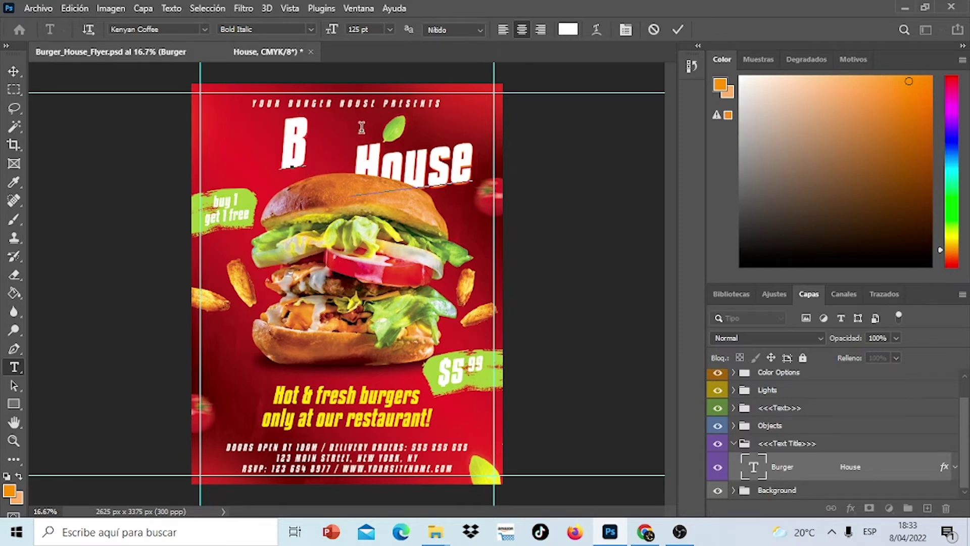
{"action": "key", "text": "BackSpace"}
{"action": "type", "text": "H"}
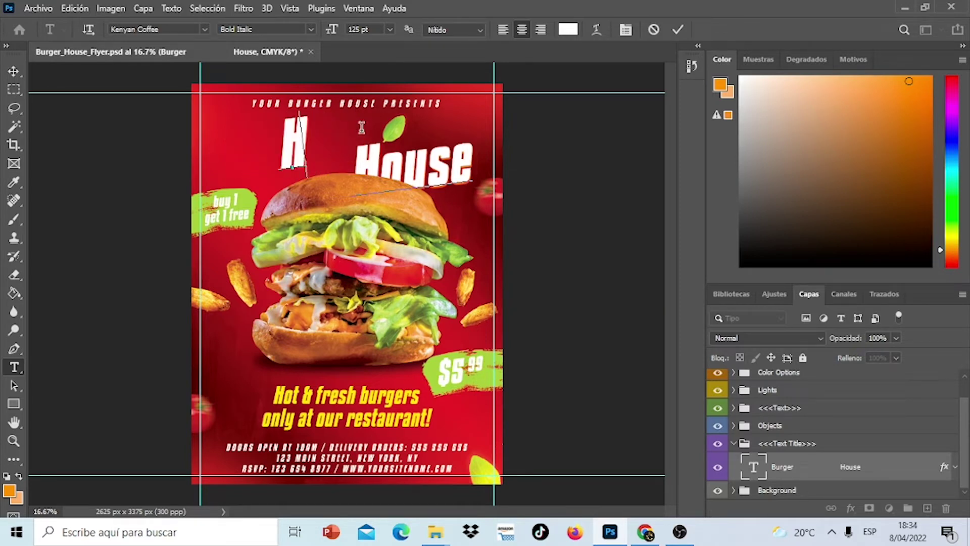
{"action": "type", "text": "A"}
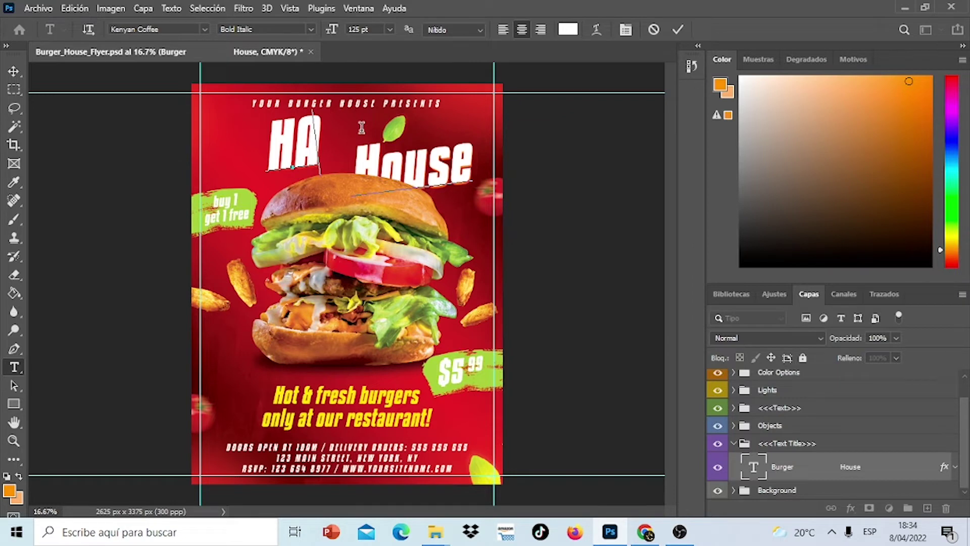
{"action": "type", "text": "MBUR"}
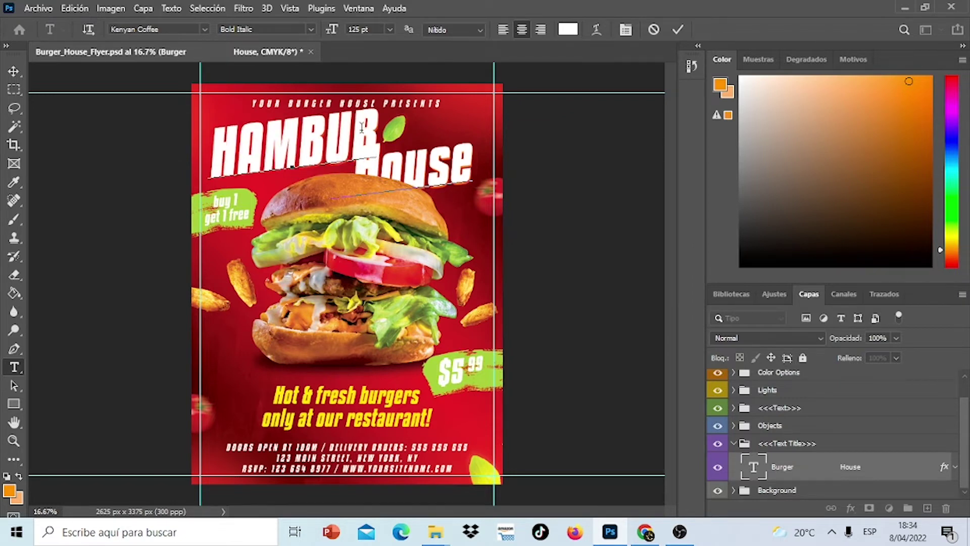
{"action": "type", "text": "GUES"}
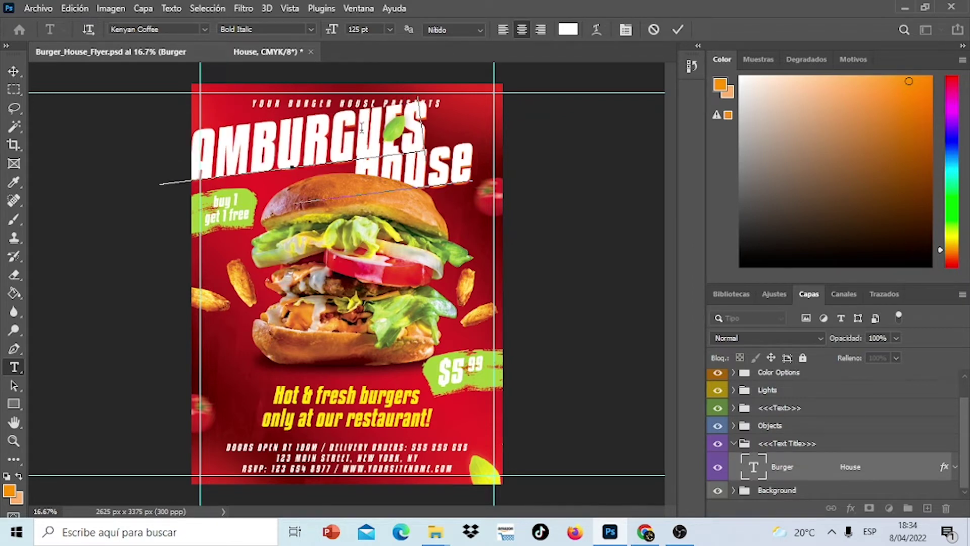
{"action": "type", "text": "A"}
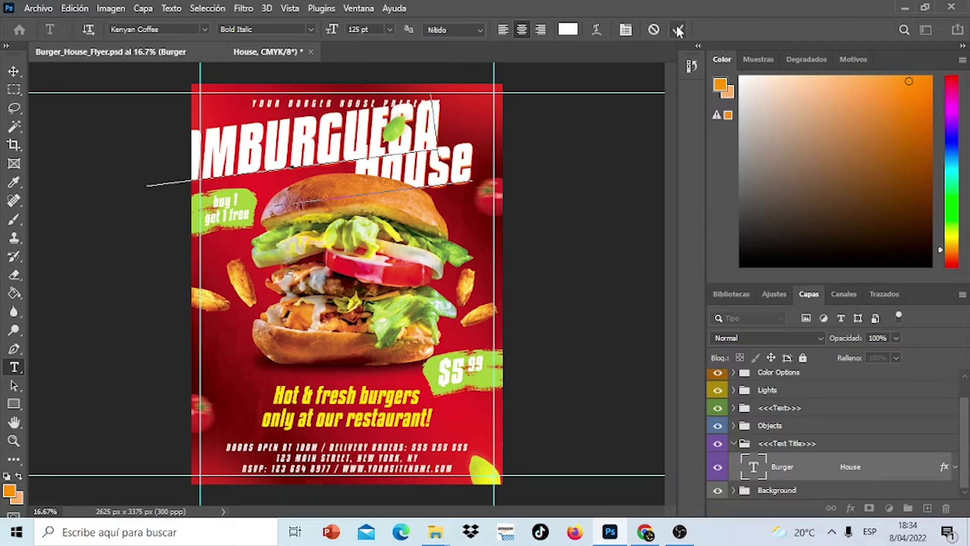
{"action": "left_click", "coordinate": [677, 30]}
Set the HAMBURGUESA title text size to 75 pt and commit it.
{"action": "key", "text": "v"}
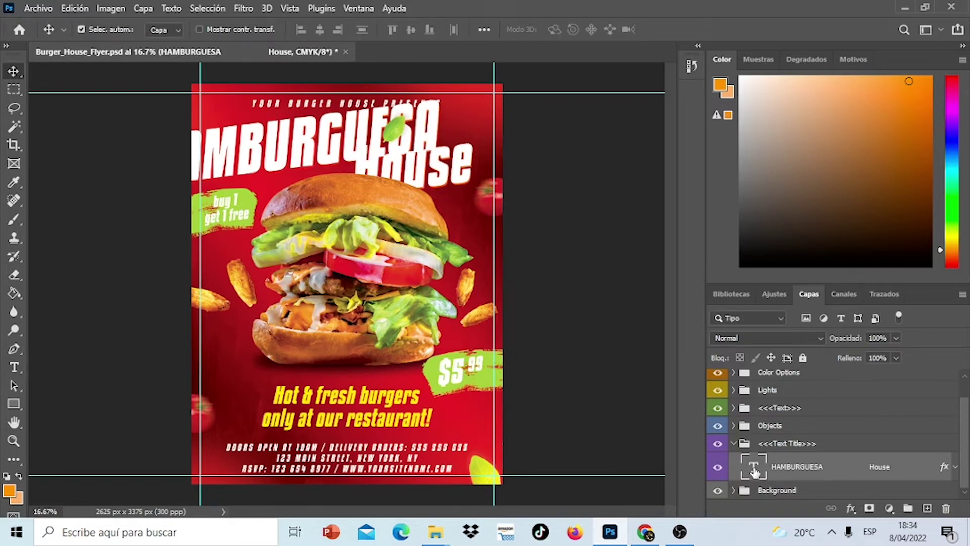
{"action": "double_click", "coordinate": [752, 470]}
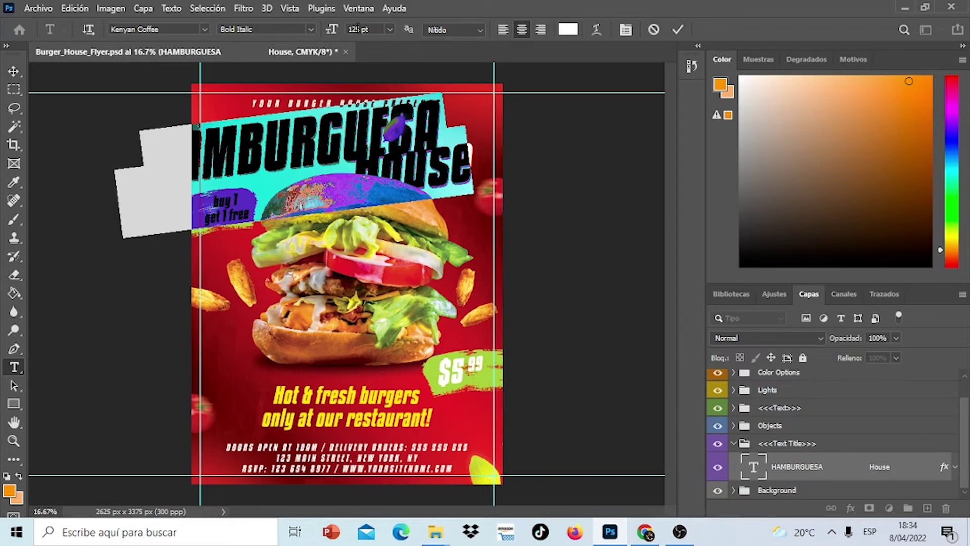
{"action": "type", "text": "75"}
{"action": "left_click", "coordinate": [677, 30]}
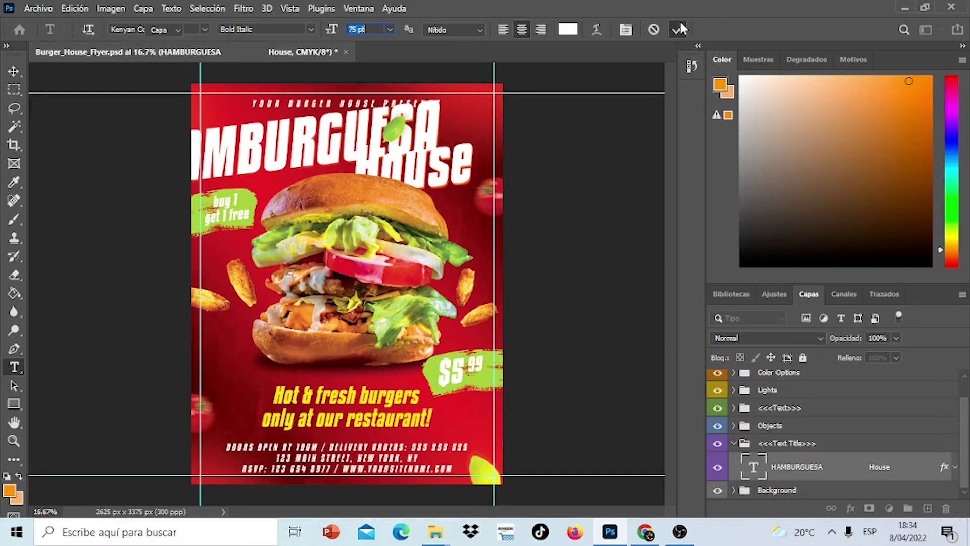
{"action": "key", "text": "v"}
{"action": "left_click_drag", "start_coordinate": [349, 150], "coordinate": [369, 151]}
Revisit the title's text size, commit it, and reselect the HAMBURGUESA House text layer.
{"action": "left_click", "coordinate": [784, 383]}
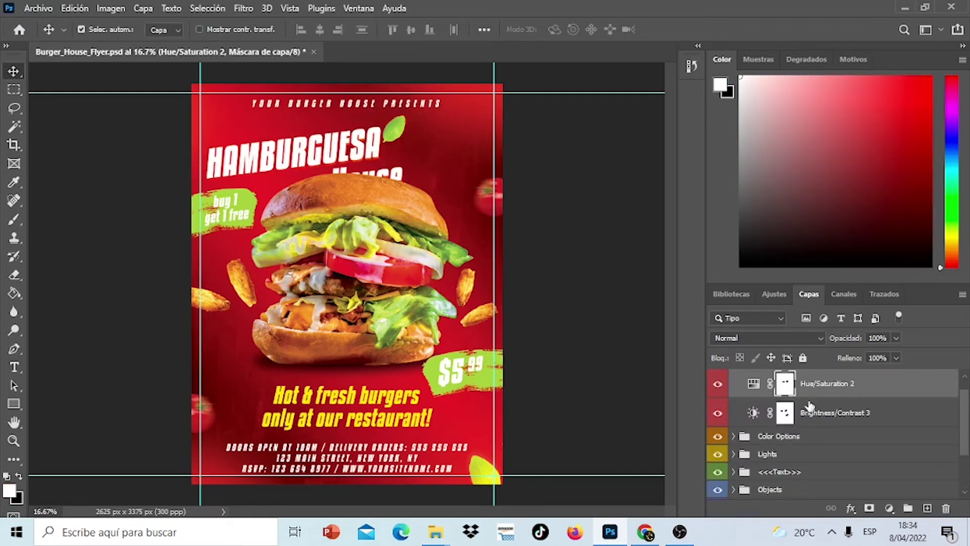
{"action": "left_click_drag", "start_coordinate": [965, 420], "coordinate": [965, 449]}
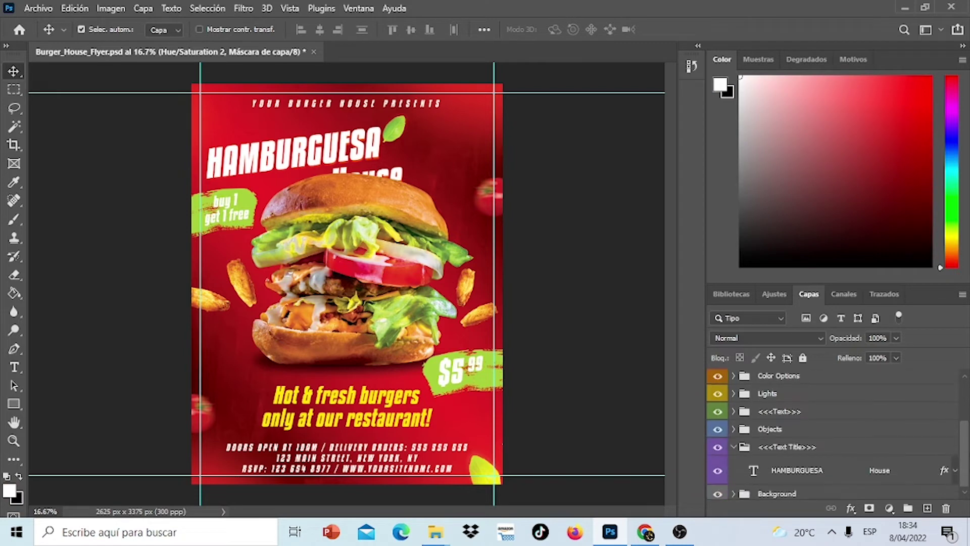
{"action": "double_click", "coordinate": [754, 467]}
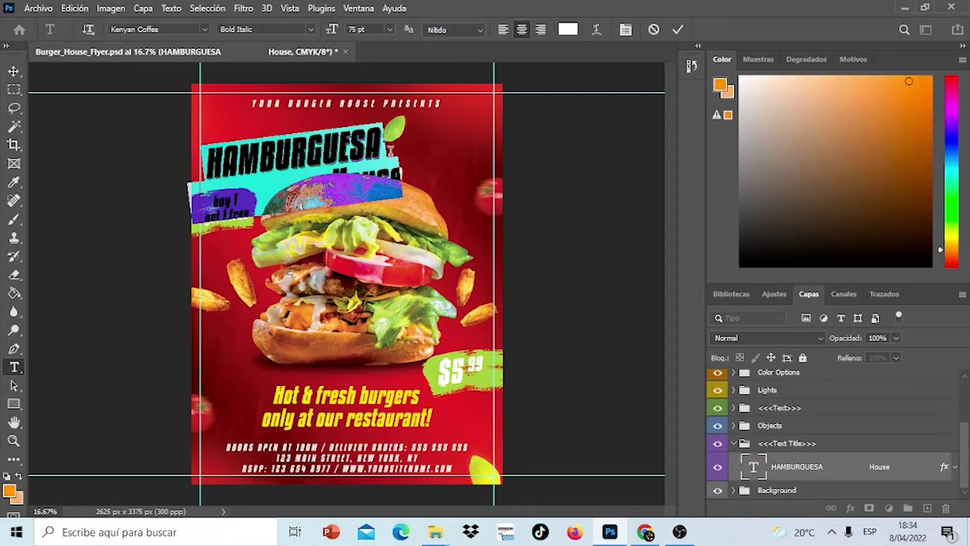
{"action": "left_click", "coordinate": [389, 29]}
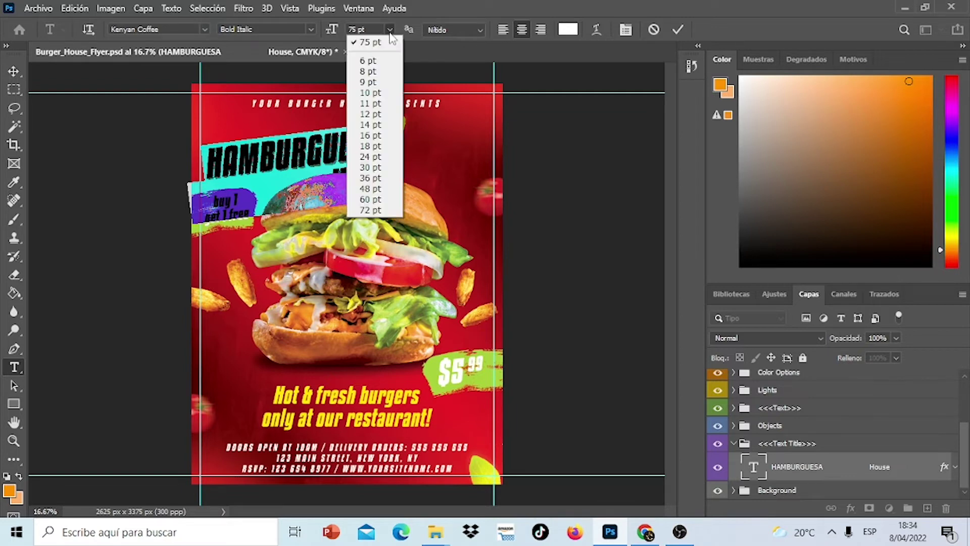
{"action": "left_click", "coordinate": [363, 31]}
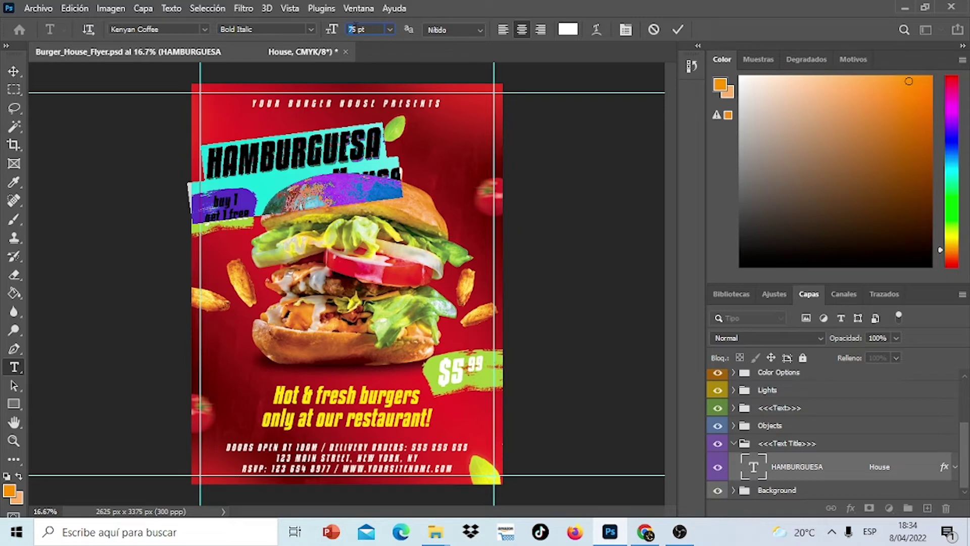
{"action": "left_click", "coordinate": [678, 31]}
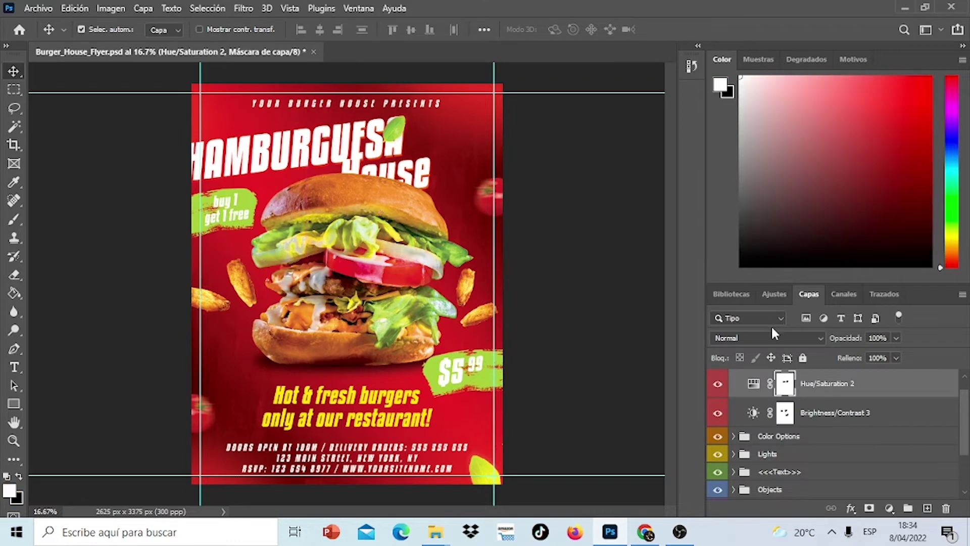
{"action": "scroll", "coordinate": [965, 427], "scroll_direction": "down", "scroll_amount": 3}
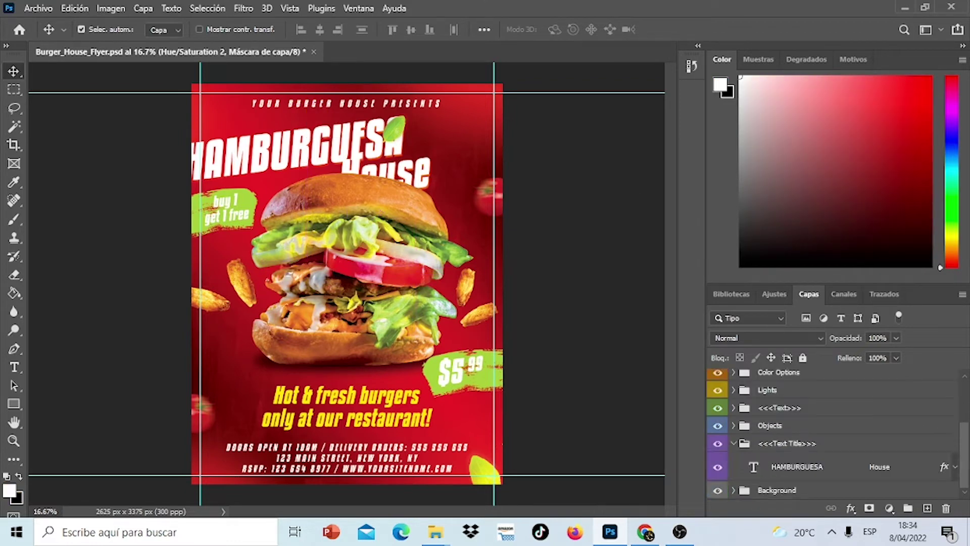
{"action": "left_click", "coordinate": [800, 478]}
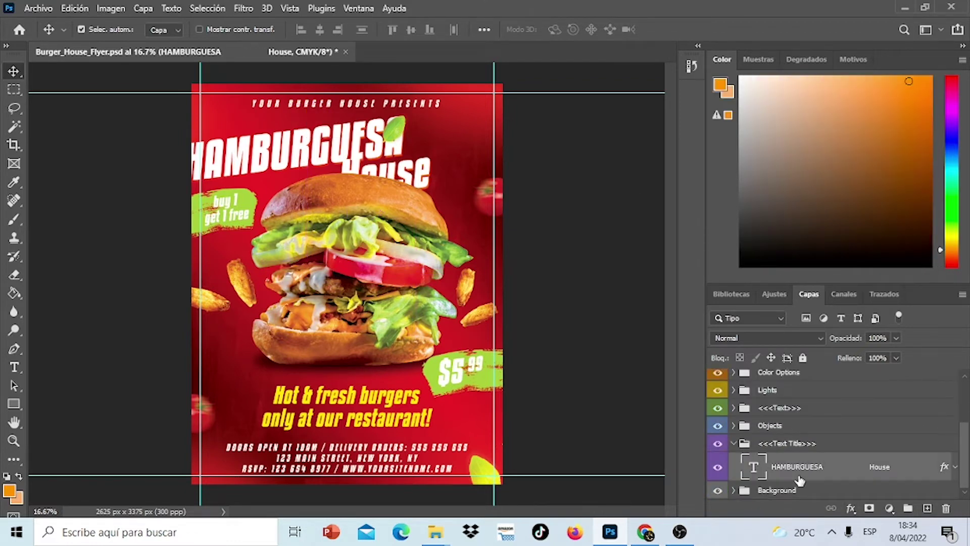
Free-transform the title, shifting it right to recenter it on the flyer.
{"action": "left_click", "coordinate": [69, 9]}
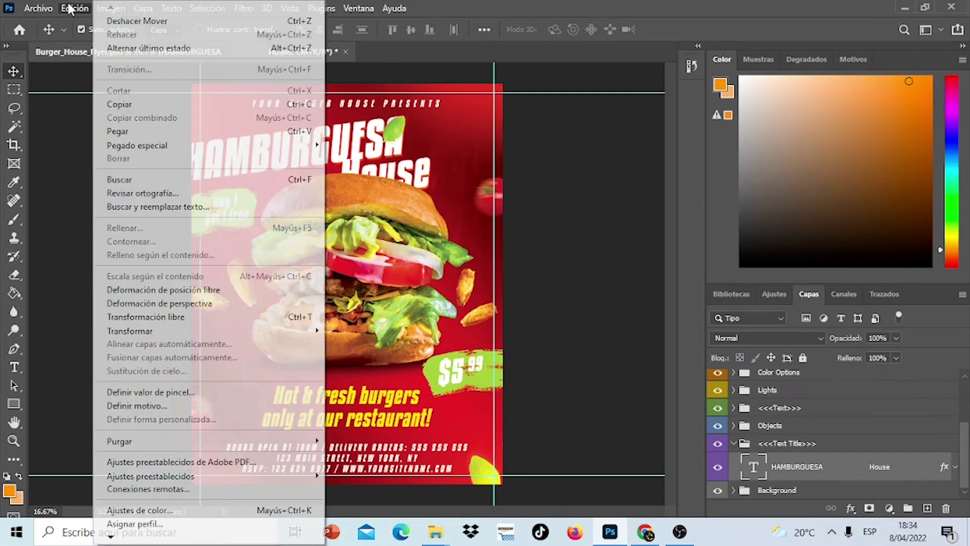
{"action": "left_click", "coordinate": [180, 317]}
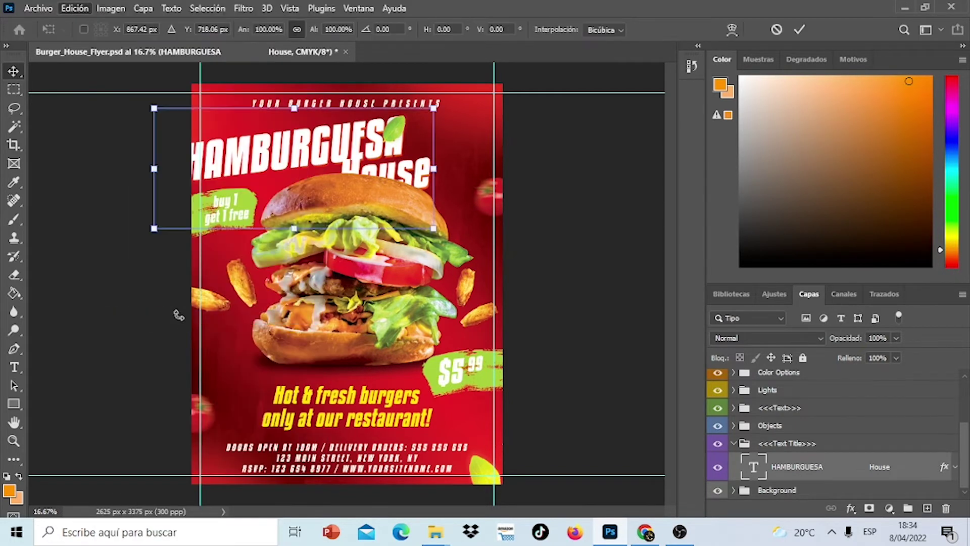
{"action": "left_click_drag", "start_coordinate": [331, 145], "coordinate": [363, 144]}
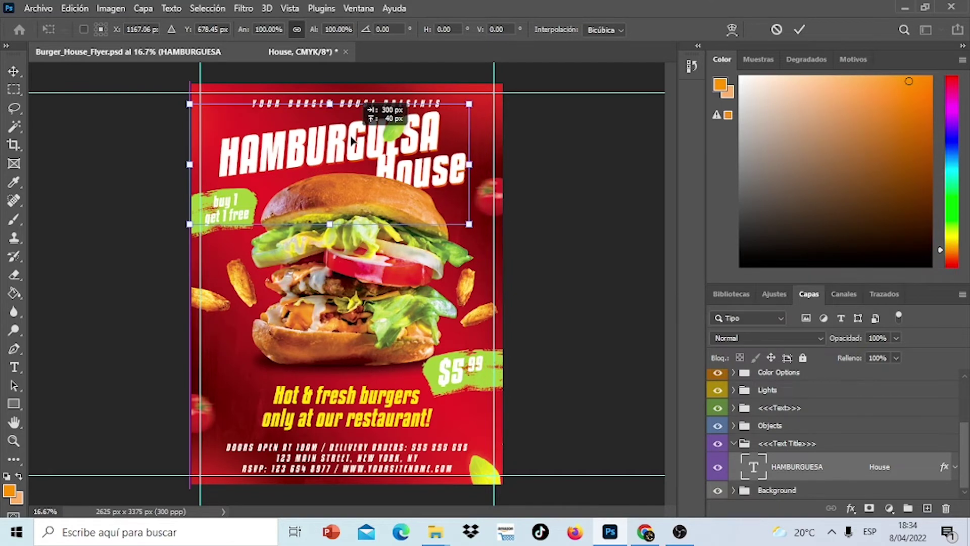
{"action": "left_click_drag", "start_coordinate": [362, 144], "coordinate": [349, 144]}
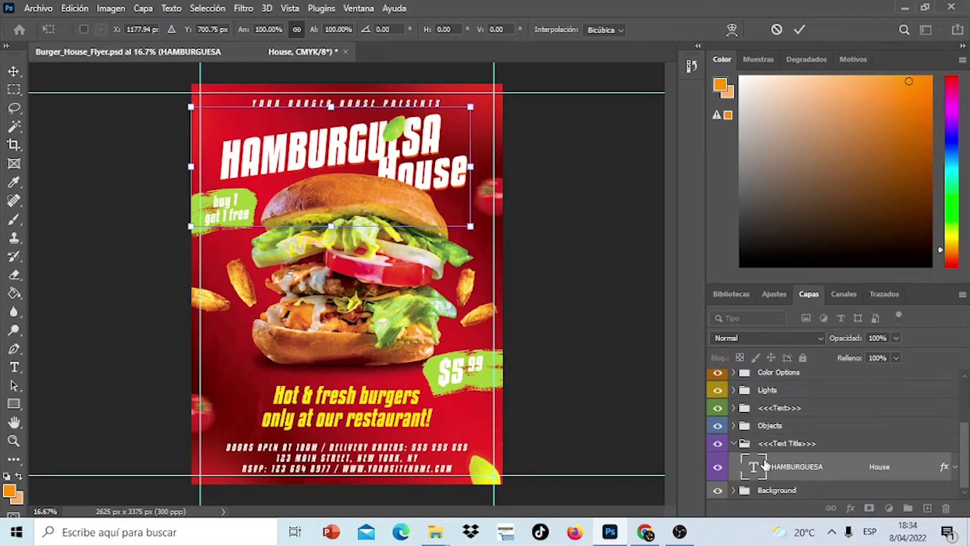
Replace 'House' with 'CASERA' in the title and commit the edit.
{"action": "double_click", "coordinate": [754, 466]}
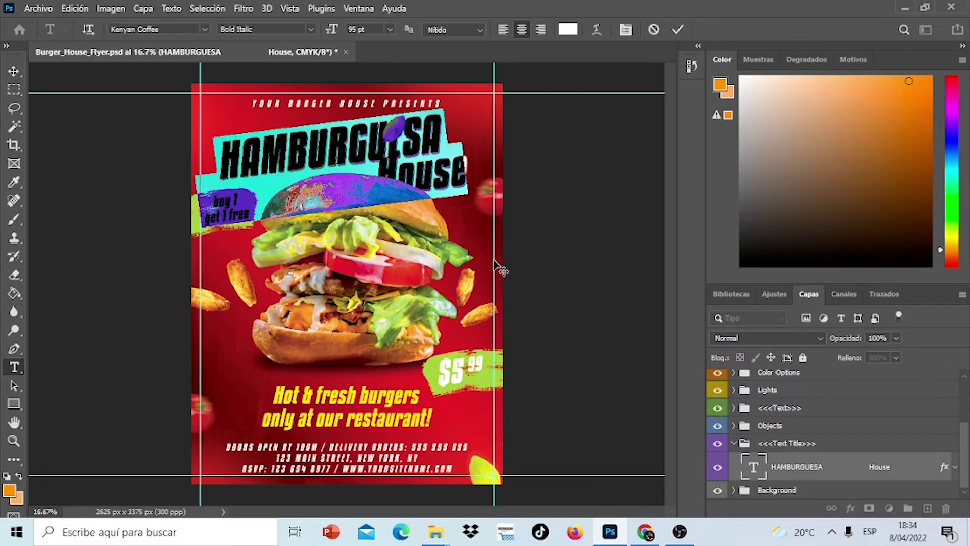
{"action": "left_click", "coordinate": [464, 167]}
{"action": "key", "text": "BackSpace"}
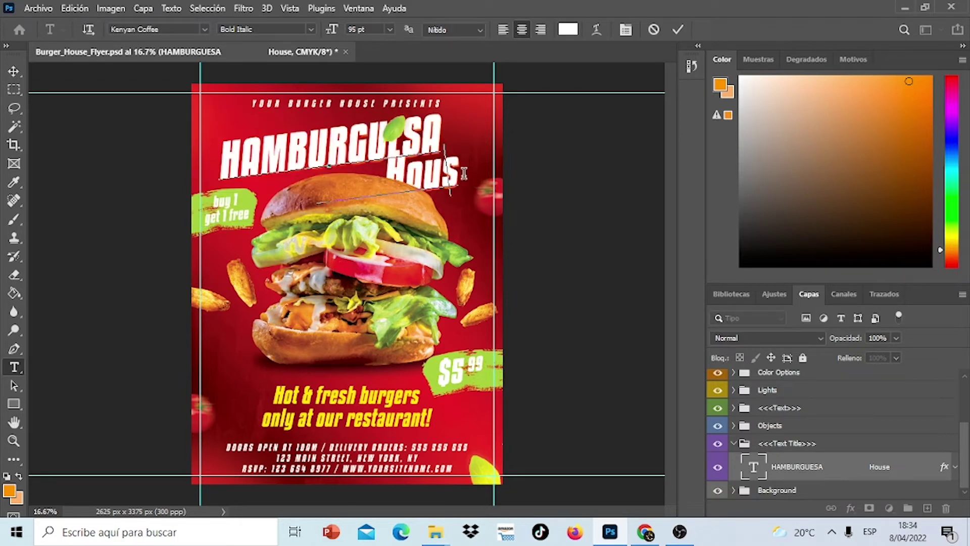
{"action": "key", "text": "BackSpace"}
{"action": "key", "text": "BackSpace"}
{"action": "key", "text": "BackSpace"}
{"action": "key", "text": "BackSpace"}
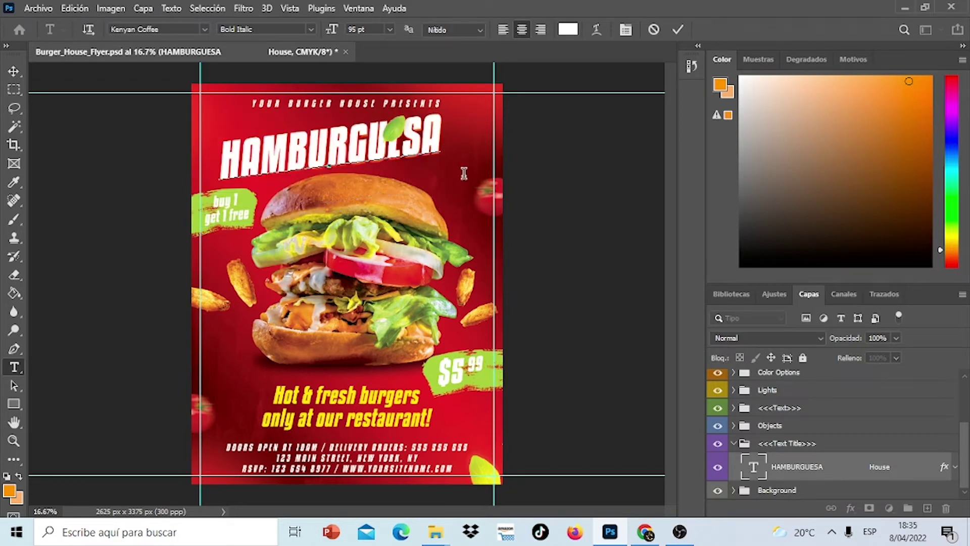
{"action": "type", "text": "CASE"}
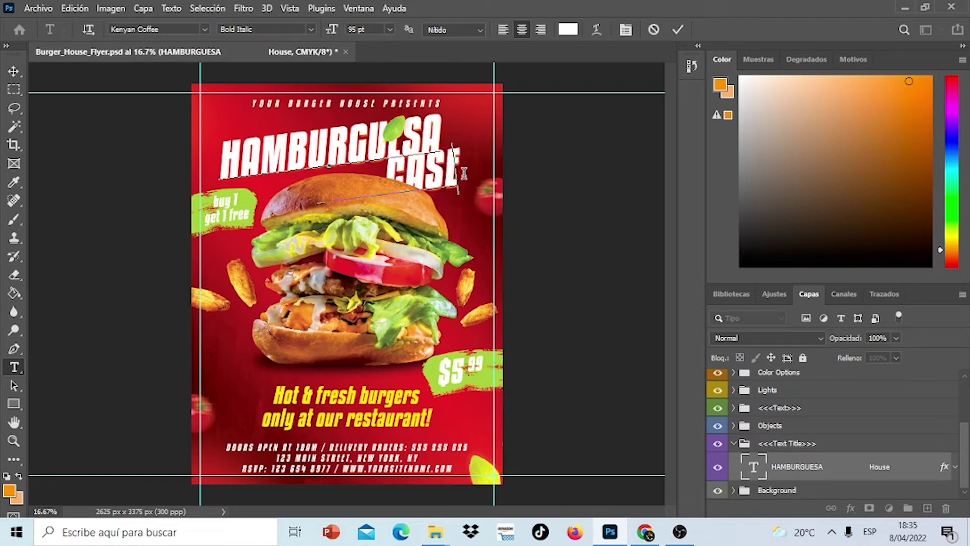
{"action": "type", "text": "RA"}
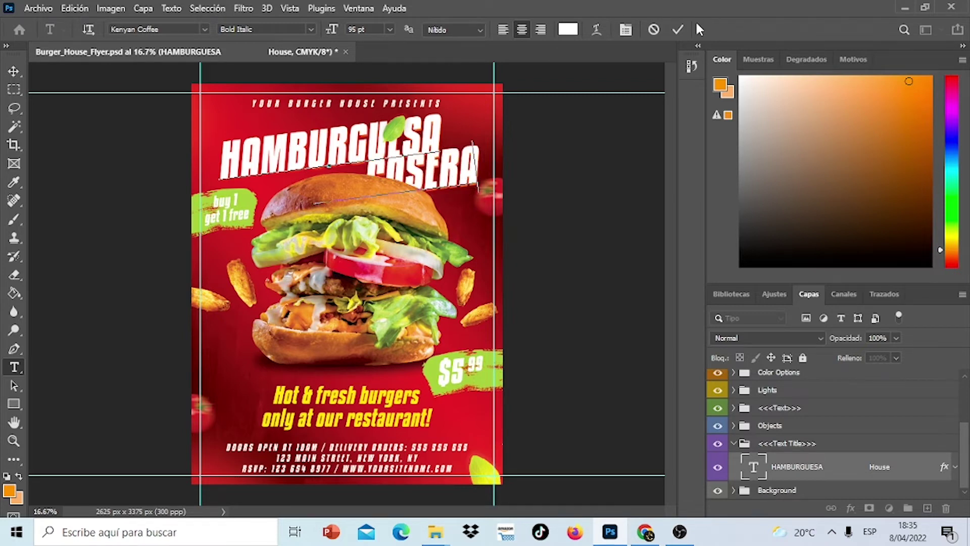
{"action": "left_click", "coordinate": [678, 29]}
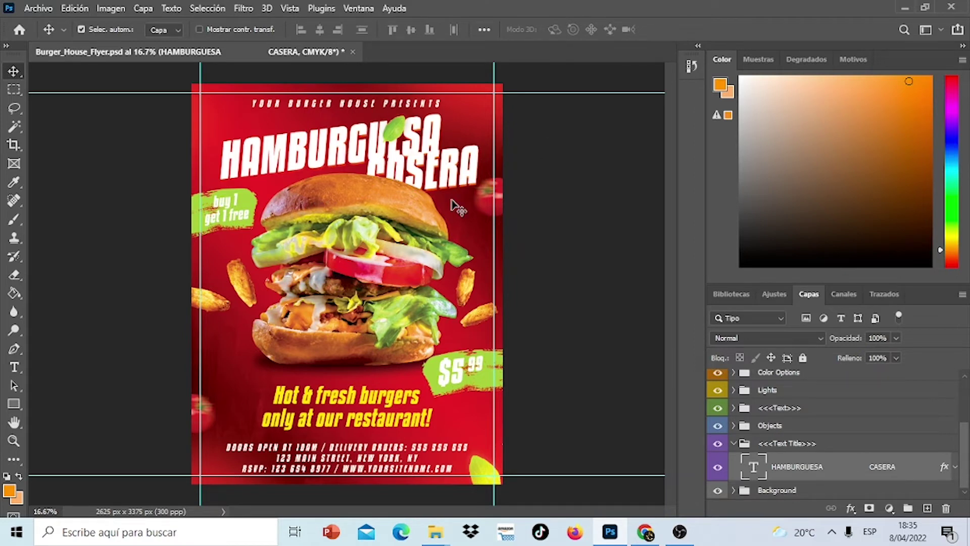
Close the burger flyer without saving and minimize Photoshop.
{"action": "left_click", "coordinate": [354, 51]}
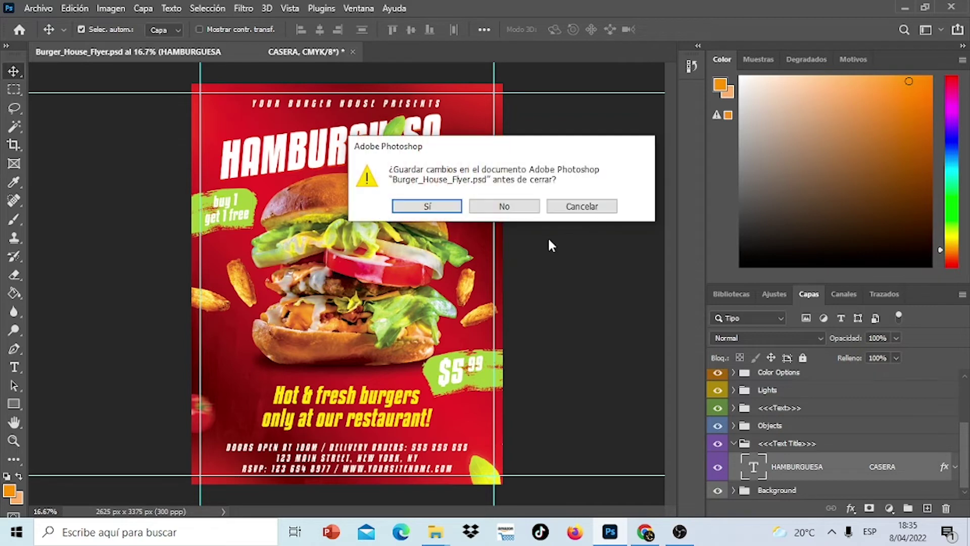
{"action": "left_click", "coordinate": [505, 206]}
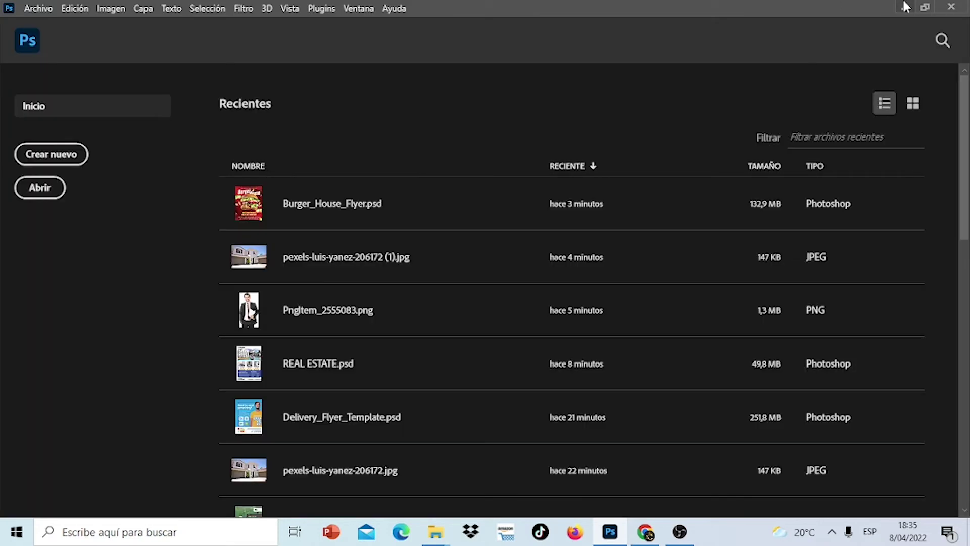
{"action": "left_click", "coordinate": [905, 3]}
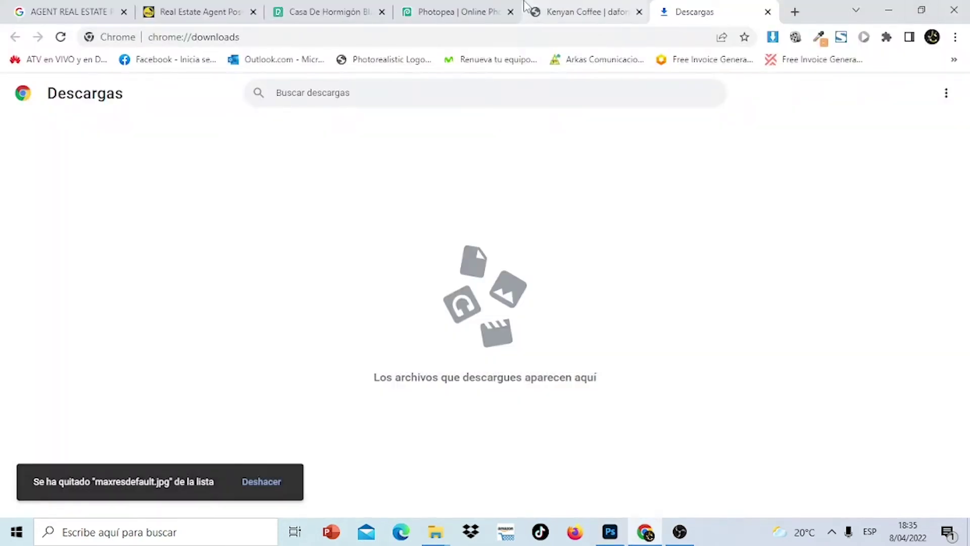
Open Delivery_Flyer_Template PSD from FLYER PACK > FLYER DELIVERY in Photopea.
{"action": "left_click", "coordinate": [461, 6]}
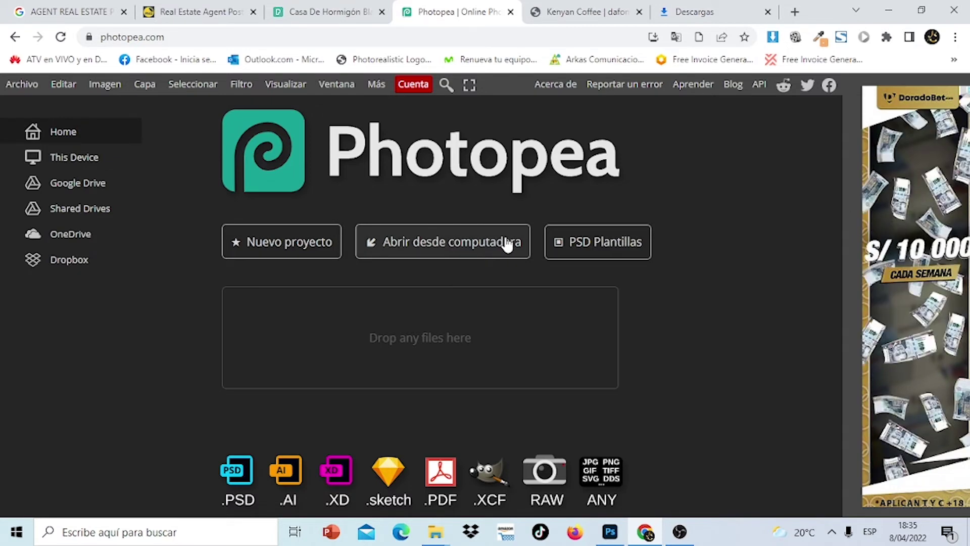
{"action": "left_click", "coordinate": [474, 252]}
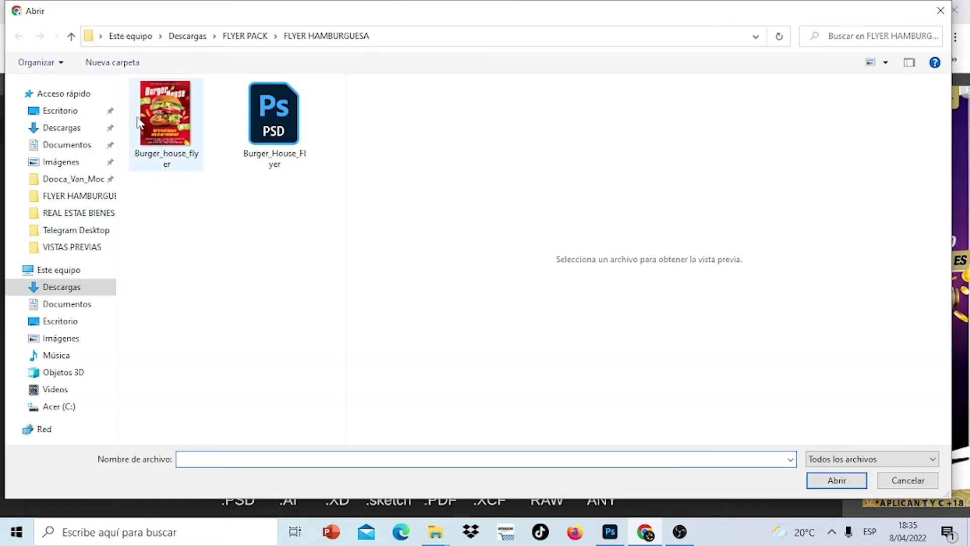
{"action": "left_click", "coordinate": [245, 36]}
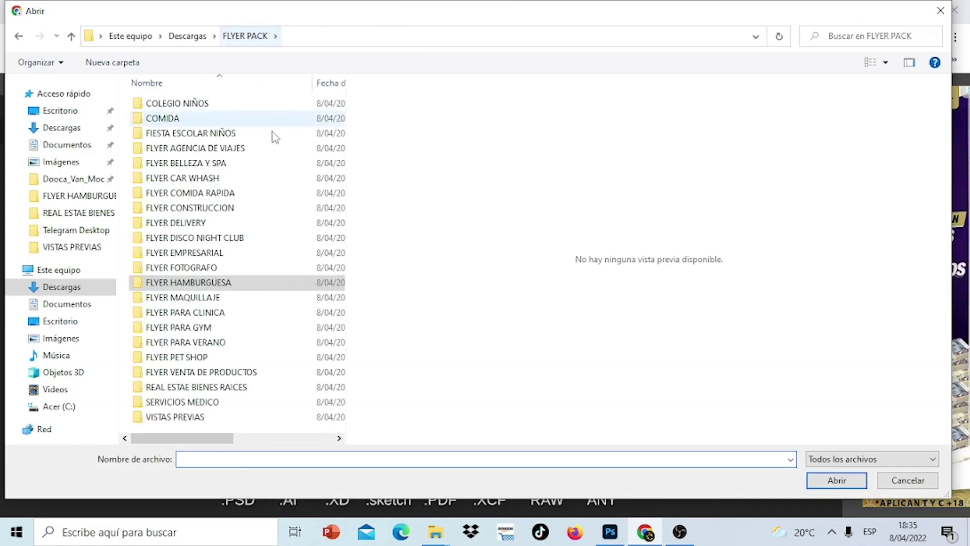
{"action": "double_click", "coordinate": [216, 224]}
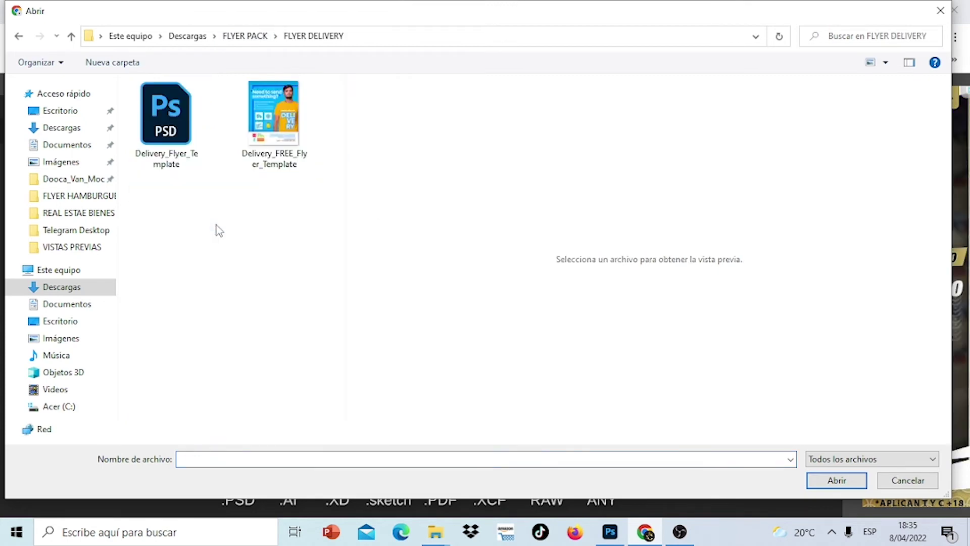
{"action": "left_click", "coordinate": [167, 121]}
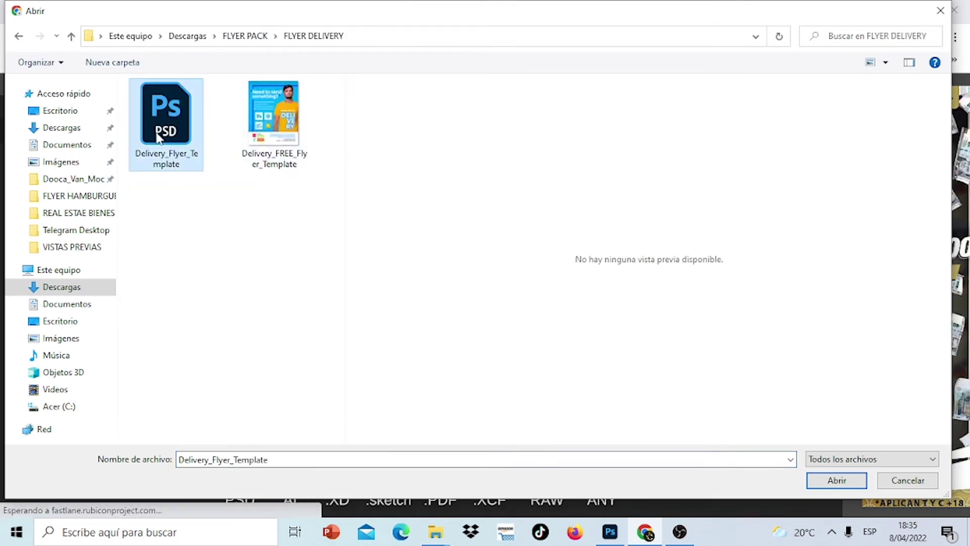
{"action": "left_click", "coordinate": [836, 478]}
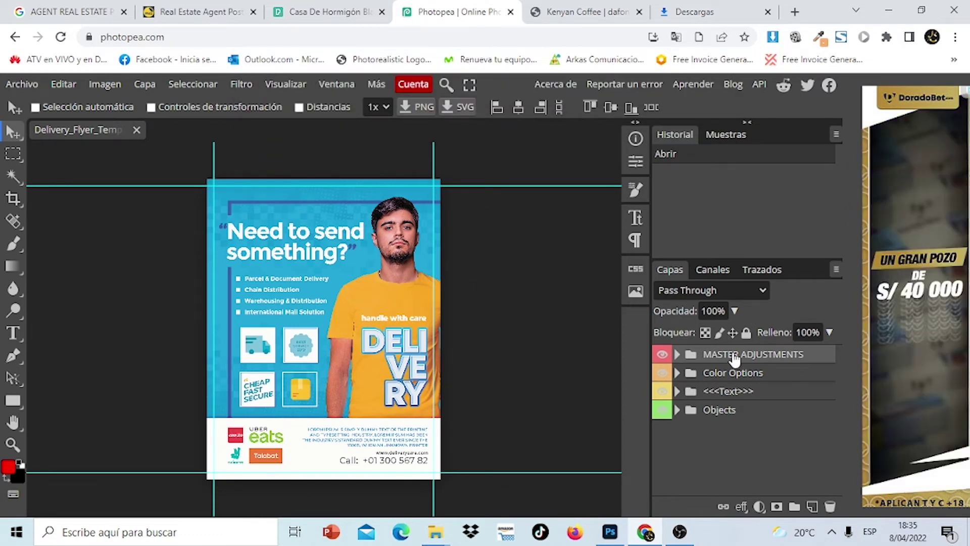
Expand the Objects group and open the YOUR IMAGES HERE smart object as image28.psd.
{"action": "left_click", "coordinate": [677, 411]}
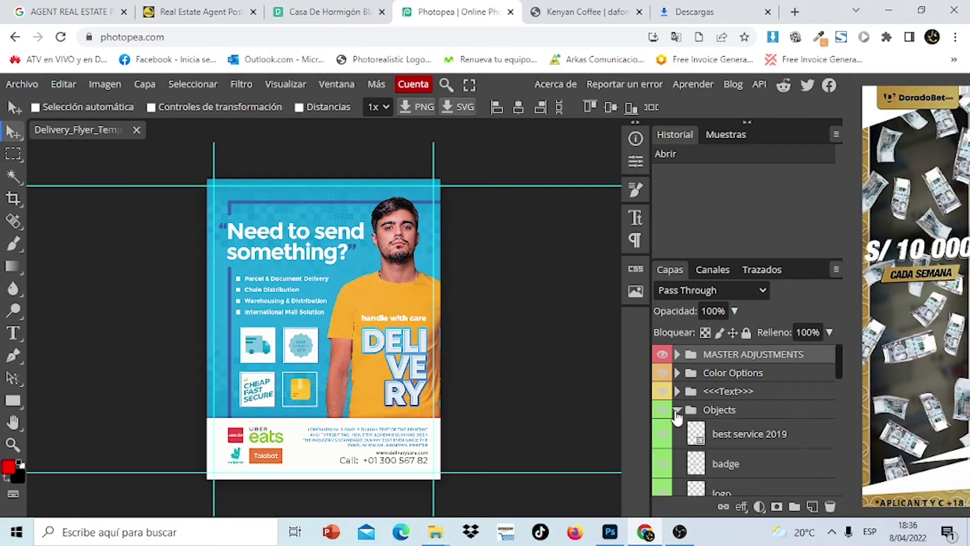
{"action": "left_click_drag", "start_coordinate": [840, 360], "coordinate": [866, 487]}
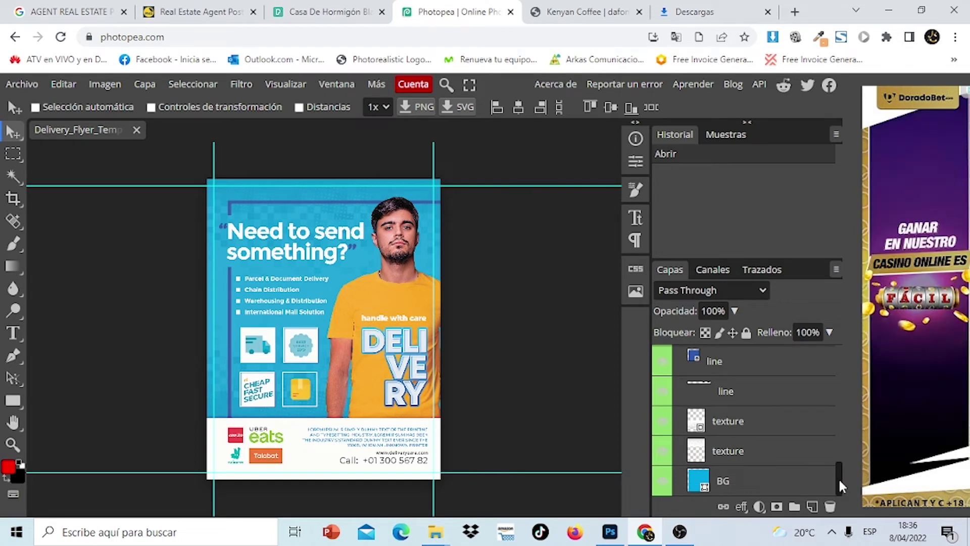
{"action": "left_click_drag", "start_coordinate": [838, 477], "coordinate": [829, 356]}
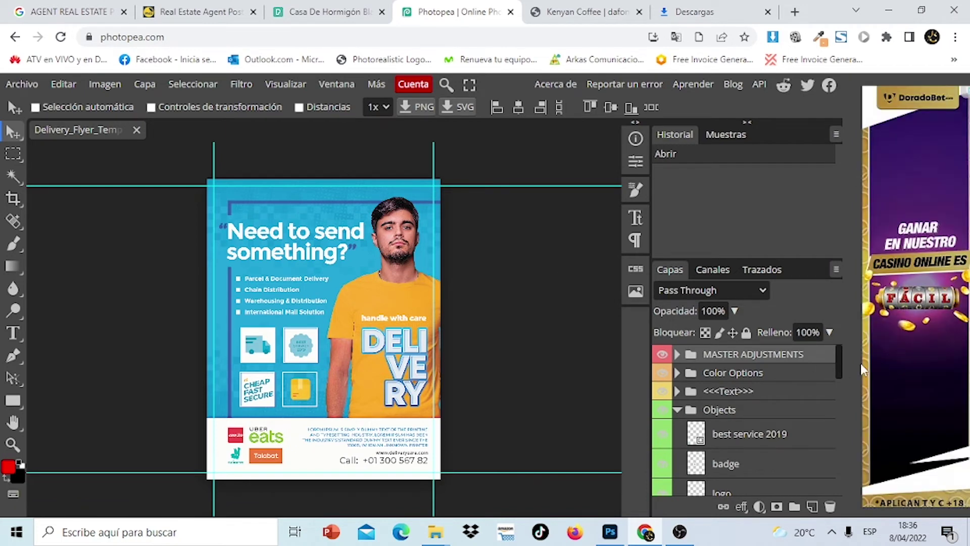
{"action": "left_click_drag", "start_coordinate": [840, 360], "coordinate": [847, 459]}
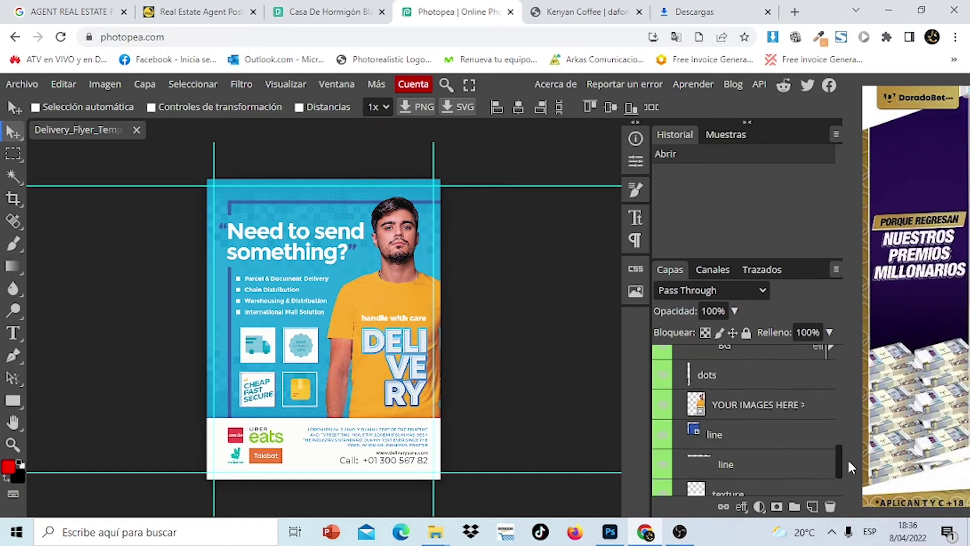
{"action": "left_click", "coordinate": [698, 404]}
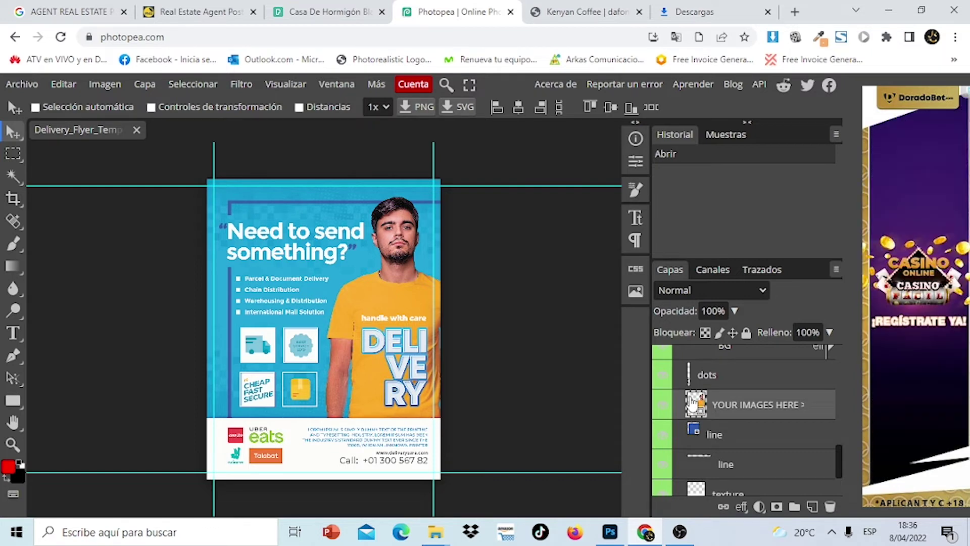
{"action": "double_click", "coordinate": [695, 403]}
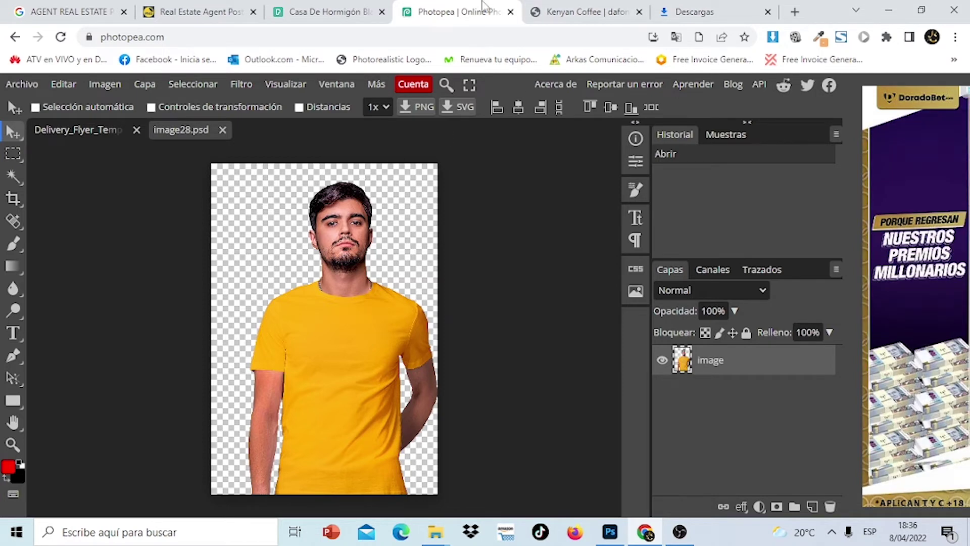
Search Google Images for 'DELIVERY PERSON' PNG results.
{"action": "left_click", "coordinate": [796, 12]}
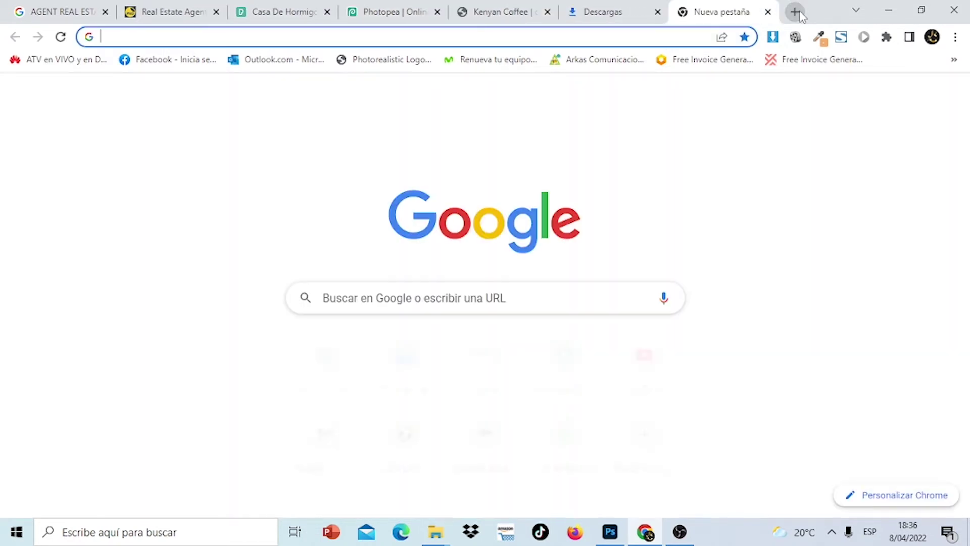
{"action": "type", "text": "DELIVE"}
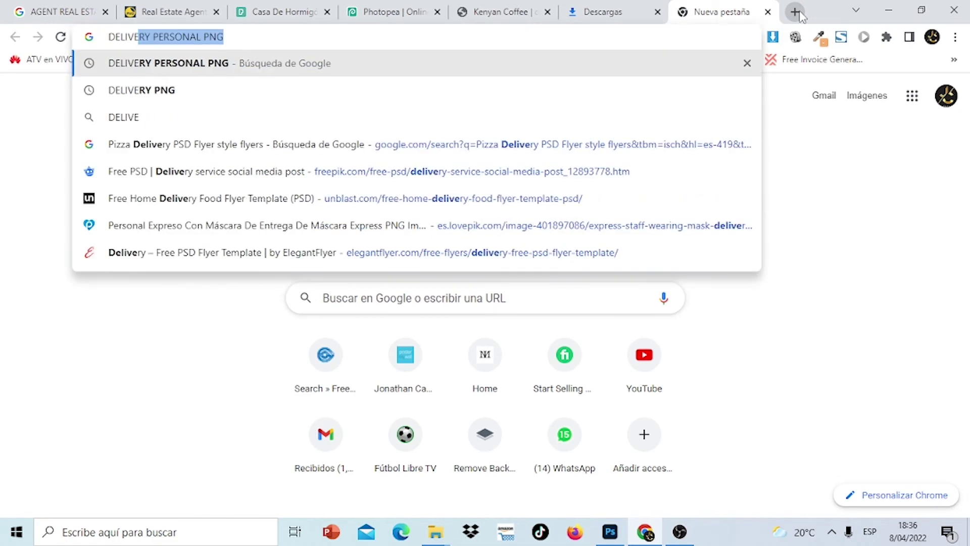
{"action": "type", "text": "RY PERSO"}
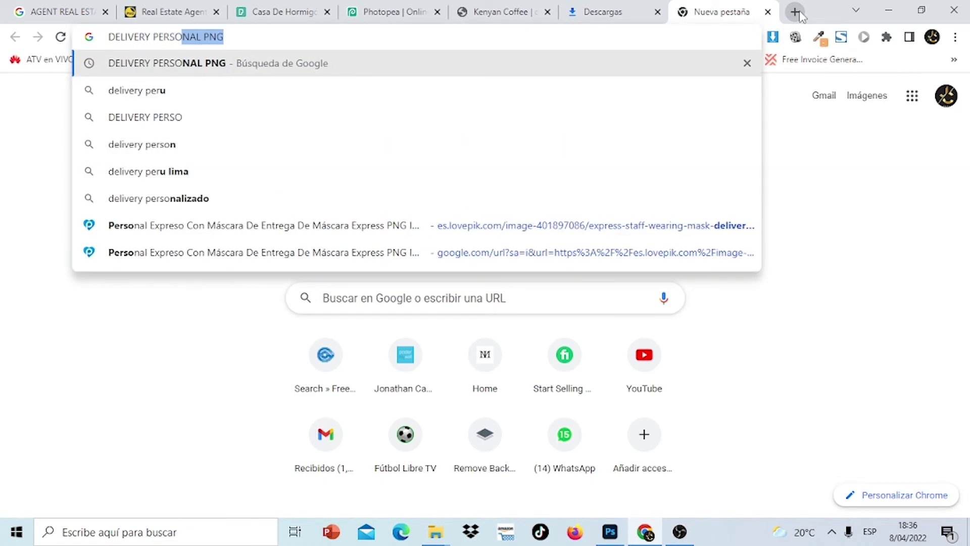
{"action": "type", "text": "N"}
{"action": "left_click", "coordinate": [435, 68]}
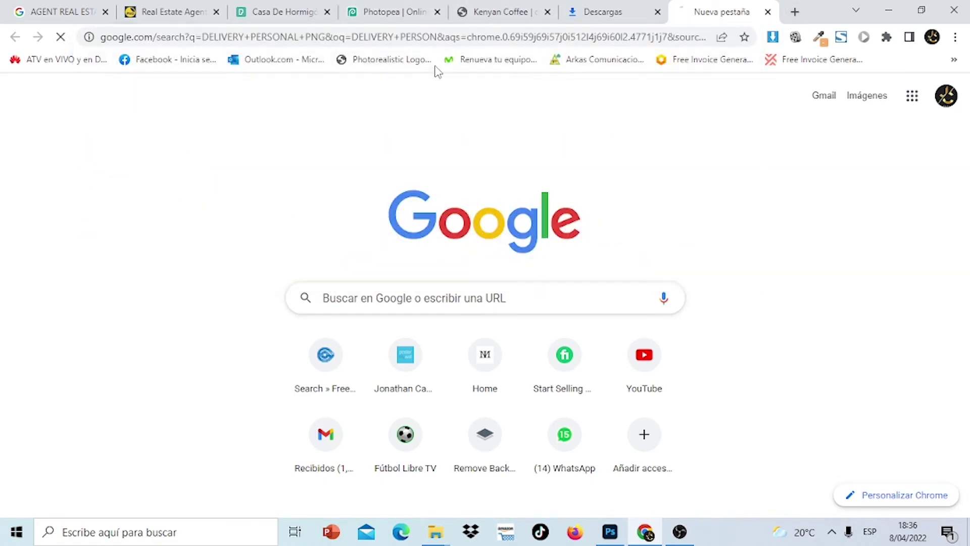
{"action": "left_click", "coordinate": [226, 152]}
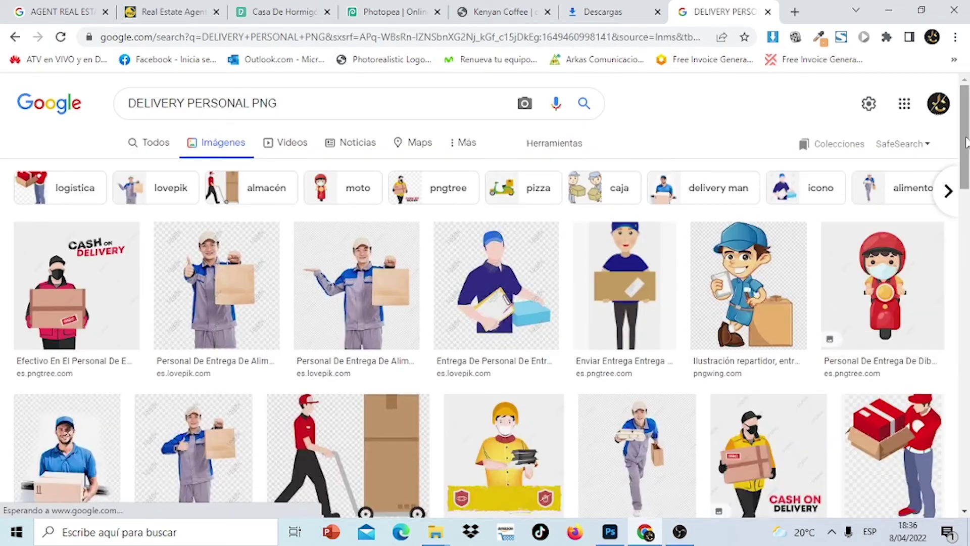
{"action": "scroll", "coordinate": [225, 151], "scroll_direction": "down", "scroll_amount": 3}
{"action": "scroll", "coordinate": [66, 202], "scroll_direction": "down", "scroll_amount": 2}
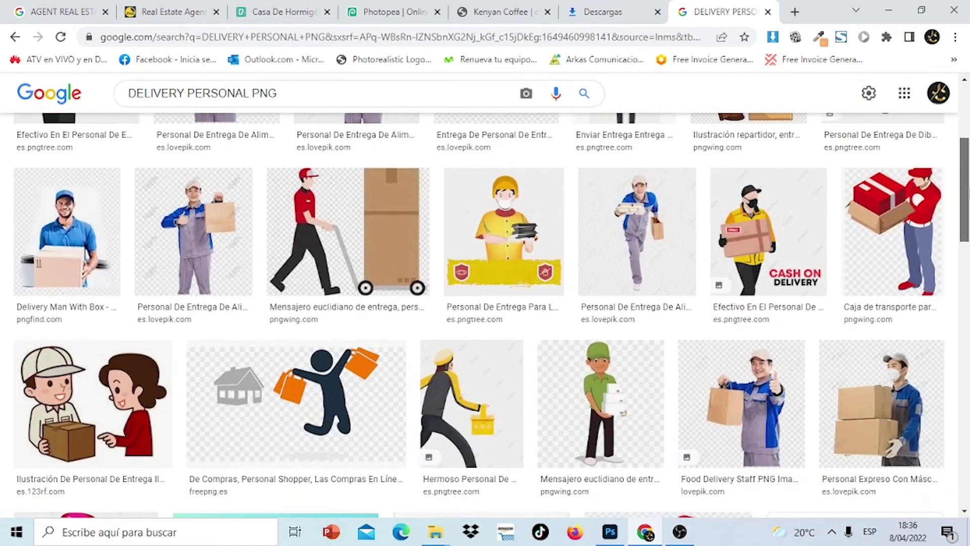
{"action": "scroll", "coordinate": [66, 202], "scroll_direction": "down", "scroll_amount": 2}
Download the delivery-man-with-box PNG from PikPng and return to Photopea.
{"action": "left_click", "coordinate": [66, 182]}
{"action": "left_click", "coordinate": [605, 360]}
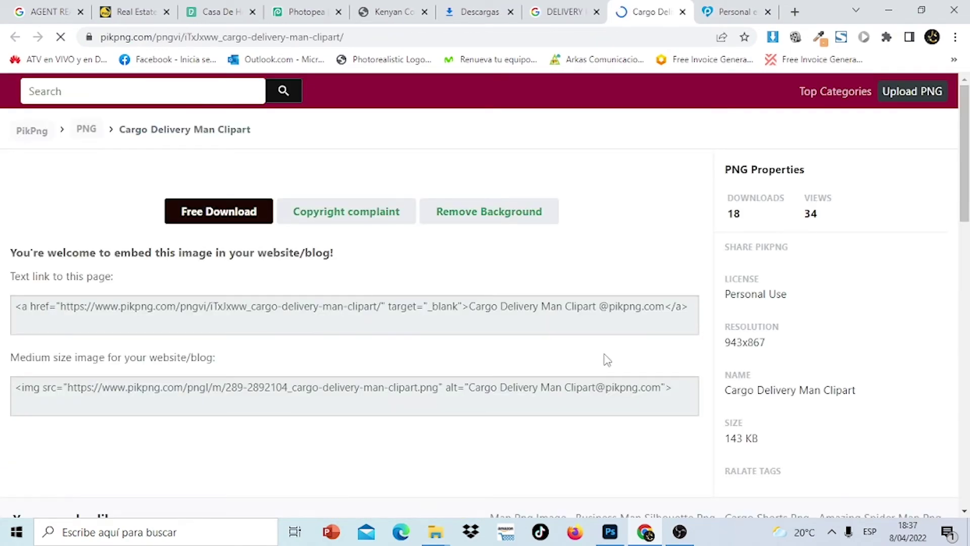
{"action": "scroll", "coordinate": [607, 360], "scroll_direction": "down", "scroll_amount": 5}
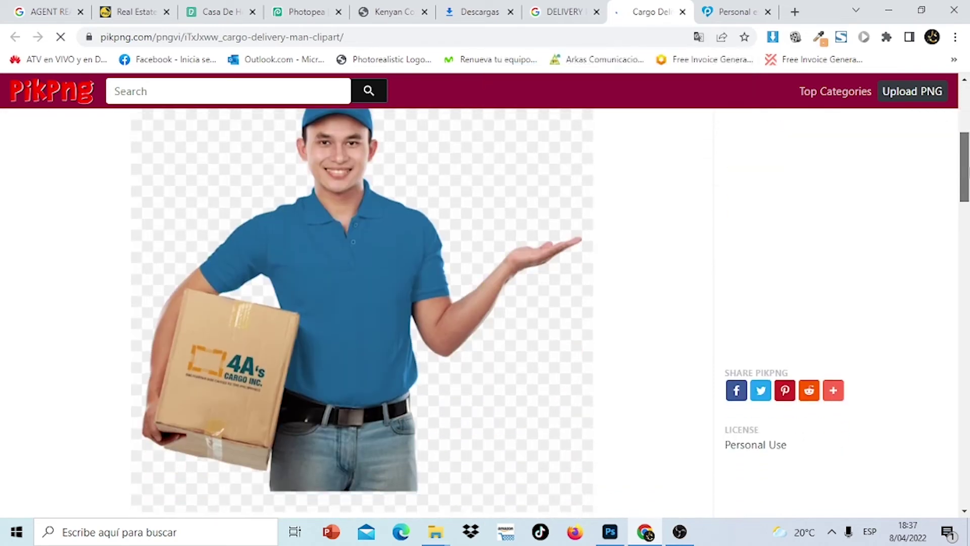
{"action": "scroll", "coordinate": [364, 337], "scroll_direction": "down", "scroll_amount": 2}
{"action": "scroll", "coordinate": [363, 337], "scroll_direction": "down", "scroll_amount": 4}
{"action": "scroll", "coordinate": [363, 337], "scroll_direction": "down", "scroll_amount": 1}
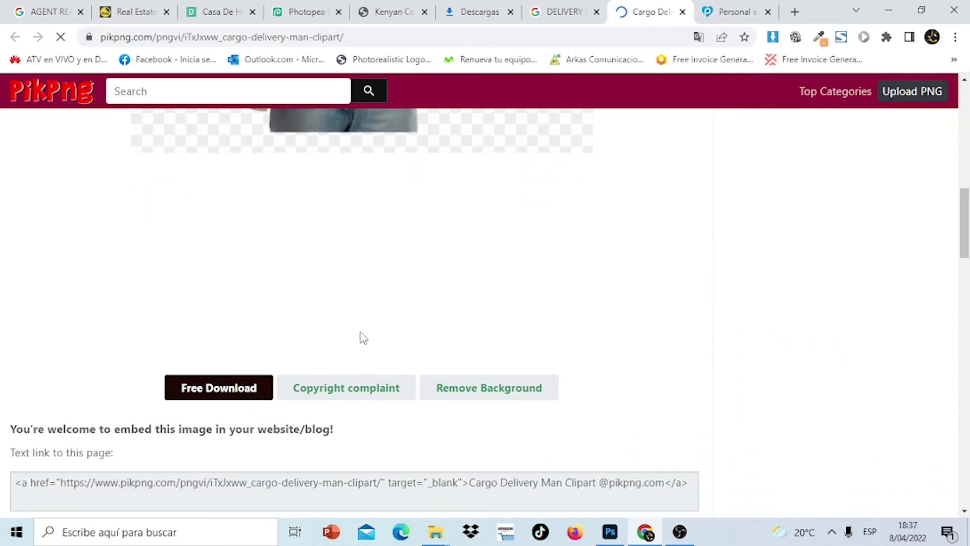
{"action": "left_click", "coordinate": [194, 398]}
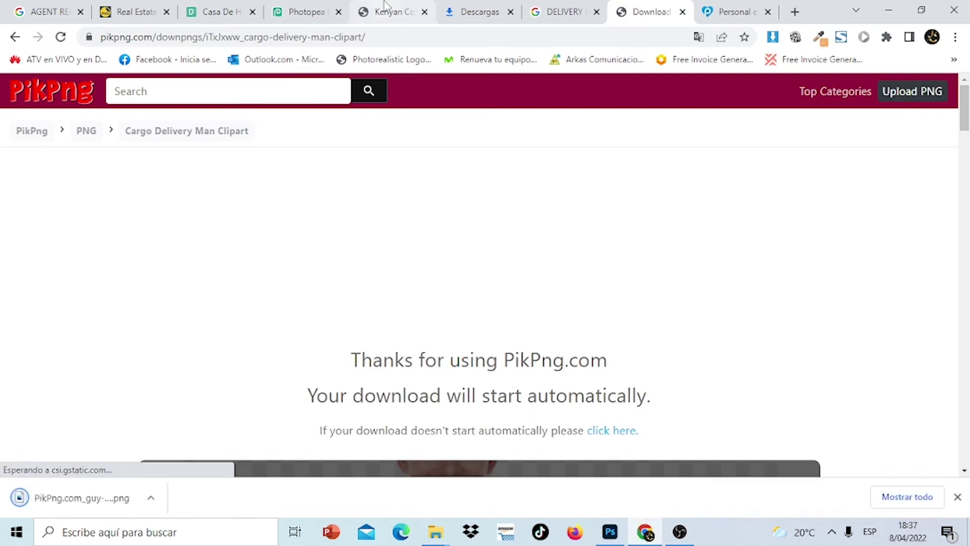
{"action": "left_click", "coordinate": [315, 14]}
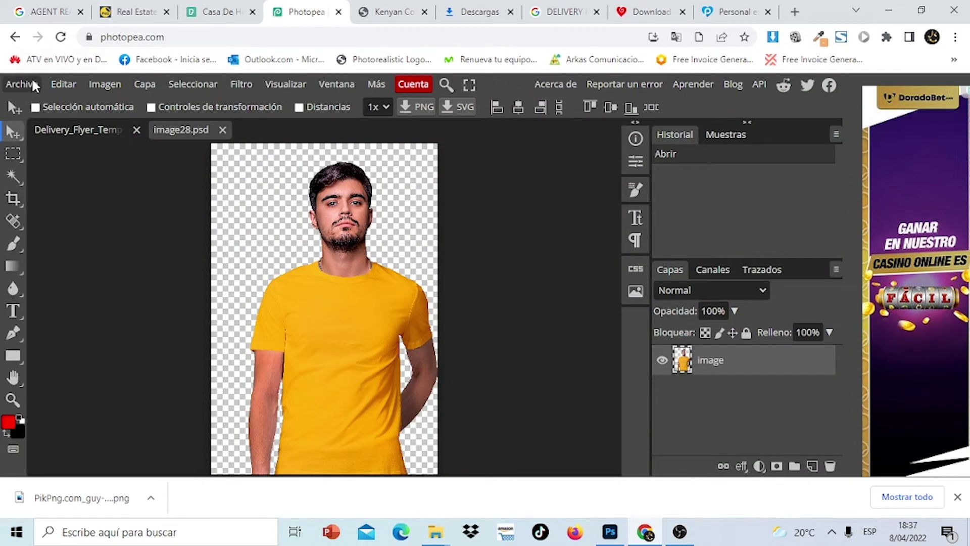
Open the downloaded delivery man PNG from the Downloads folder.
{"action": "left_click", "coordinate": [22, 84]}
{"action": "left_click", "coordinate": [40, 129]}
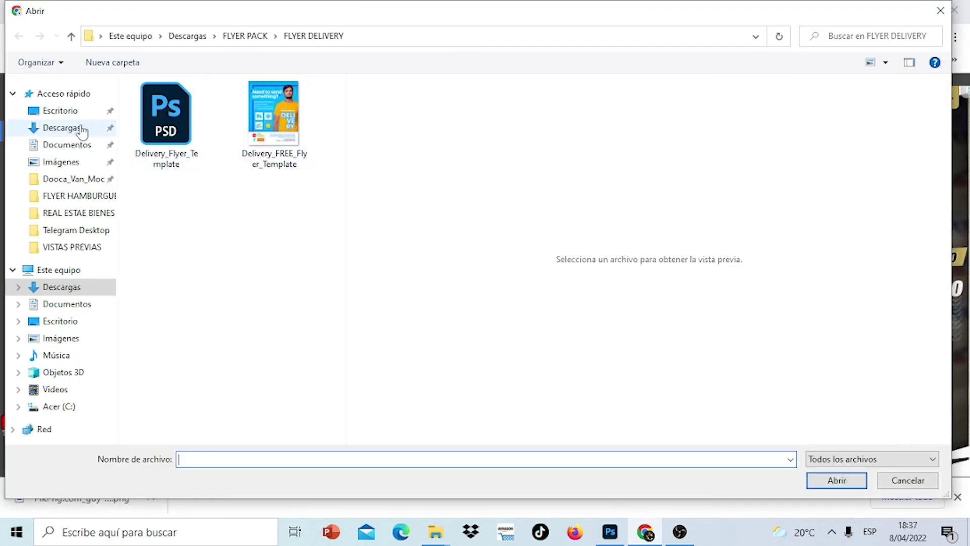
{"action": "left_click", "coordinate": [60, 128]}
{"action": "left_click", "coordinate": [188, 115]}
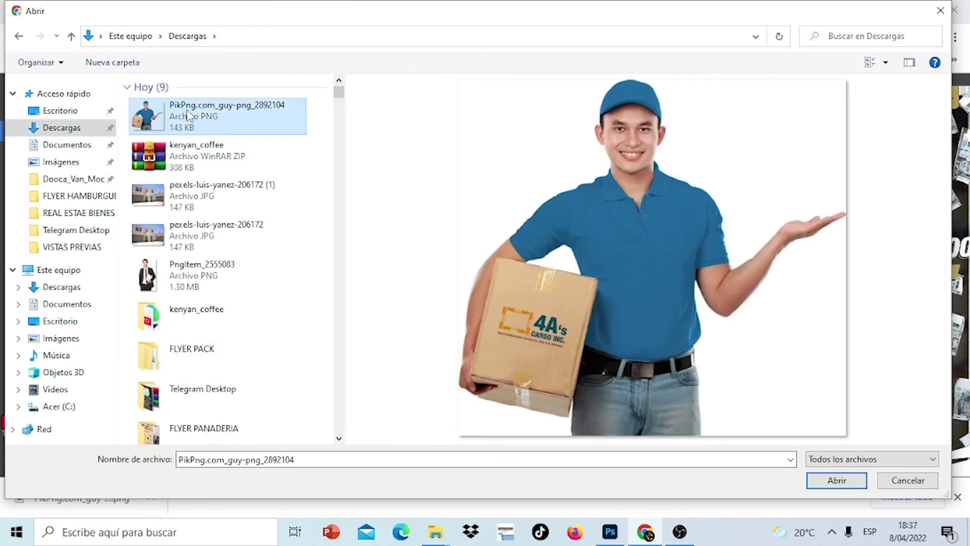
{"action": "left_click", "coordinate": [837, 480]}
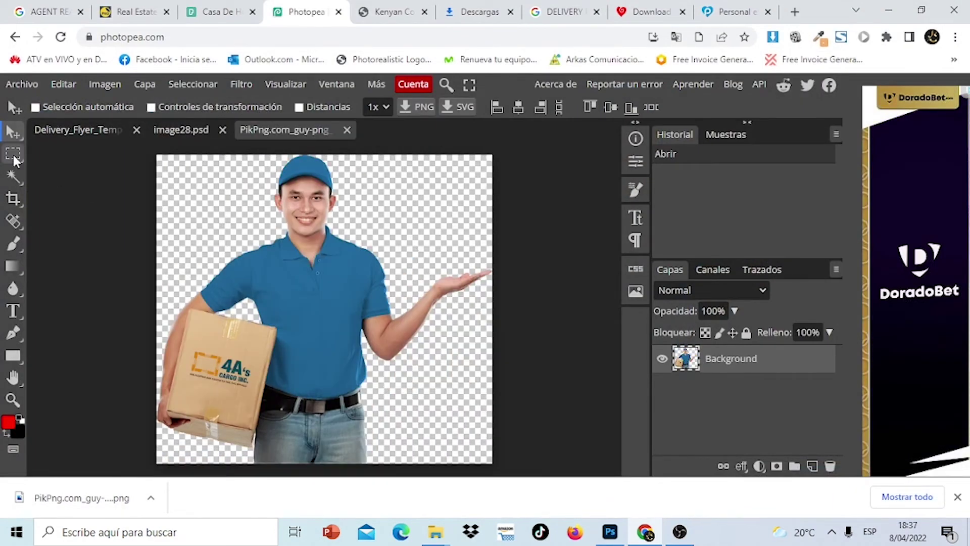
Select and copy the whole delivery man image, then paste it into image28.psd.
{"action": "left_click", "coordinate": [12, 153]}
{"action": "left_click", "coordinate": [163, 158]}
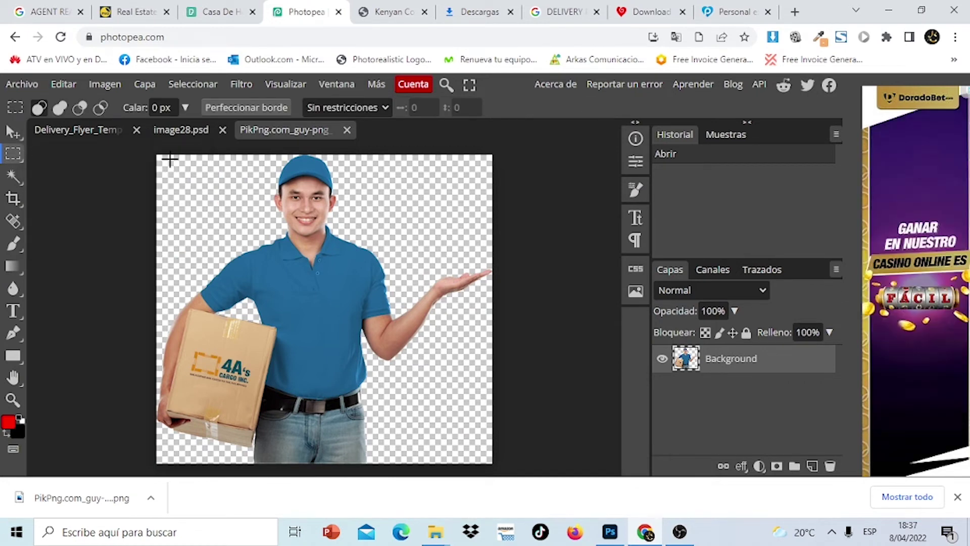
{"action": "left_click_drag", "start_coordinate": [154, 151], "coordinate": [505, 485]}
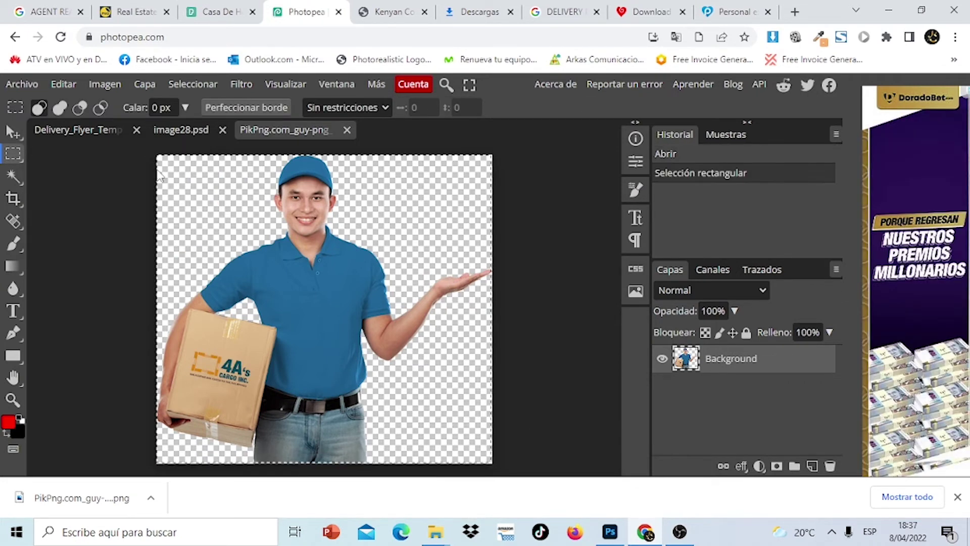
{"action": "left_click", "coordinate": [59, 85]}
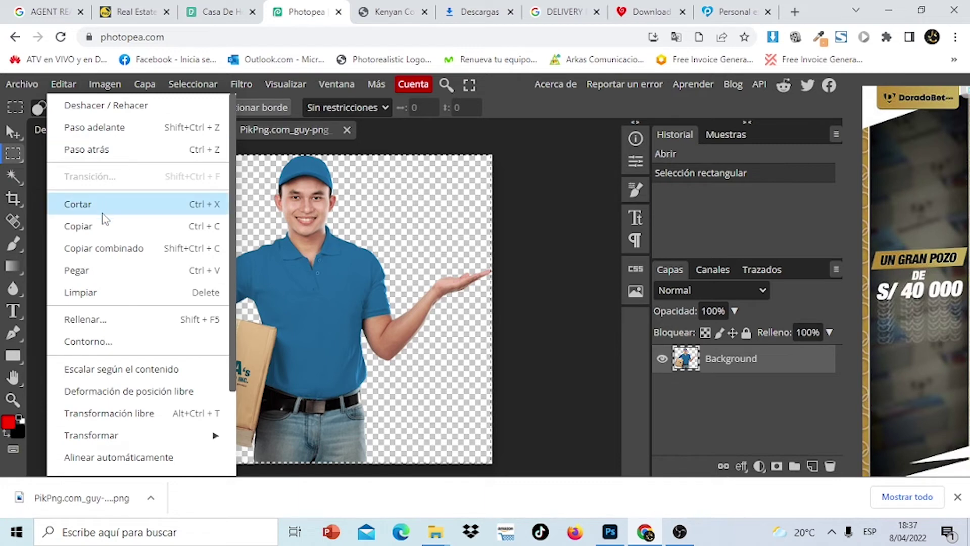
{"action": "left_click", "coordinate": [56, 226]}
{"action": "left_click", "coordinate": [167, 132]}
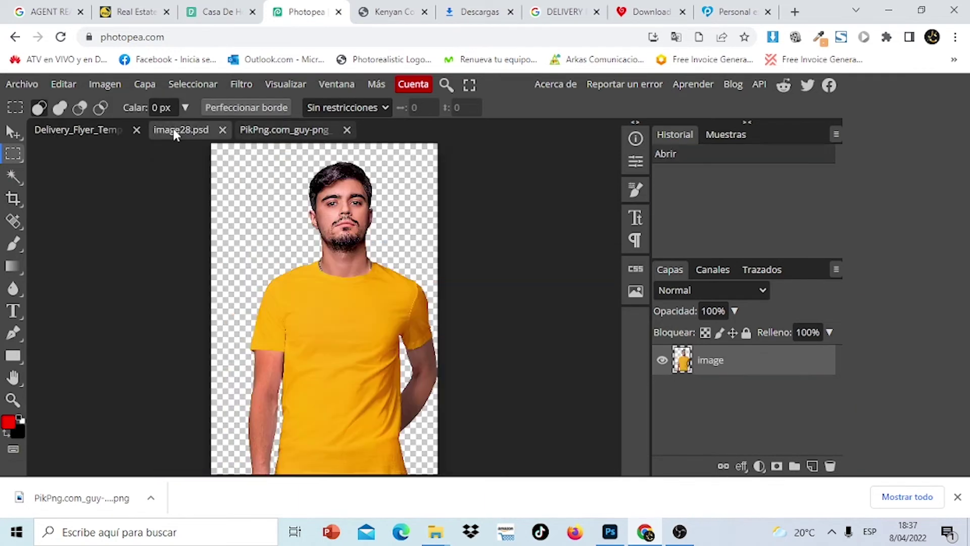
{"action": "left_click", "coordinate": [64, 85]}
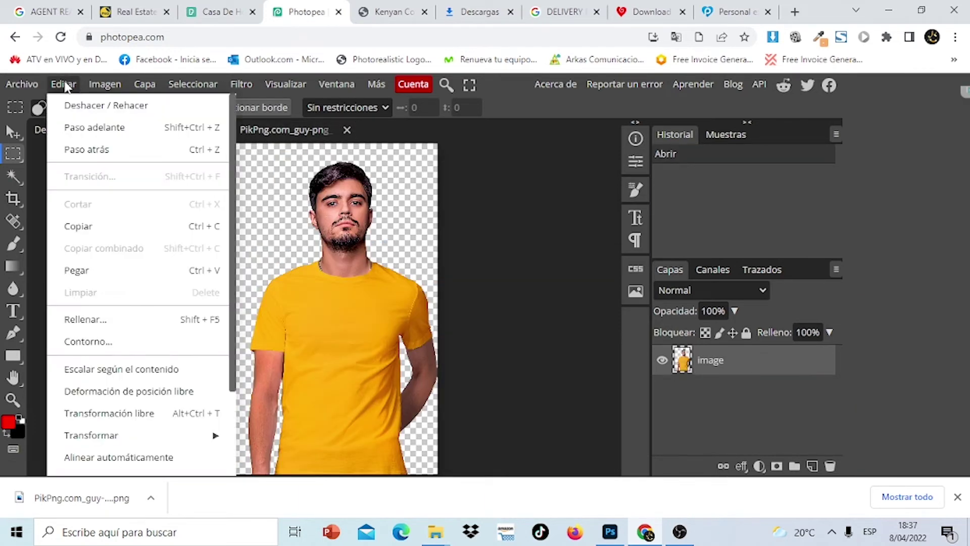
{"action": "left_click", "coordinate": [124, 264]}
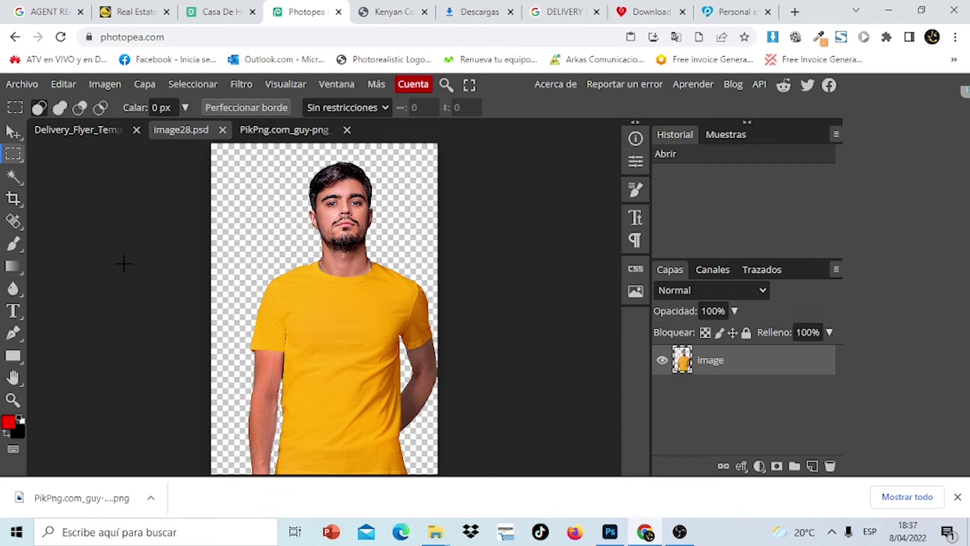
Scale the pasted blue-shirt man to fill the lower canvas and hide the yellow-shirt layer.
{"action": "left_click", "coordinate": [68, 85]}
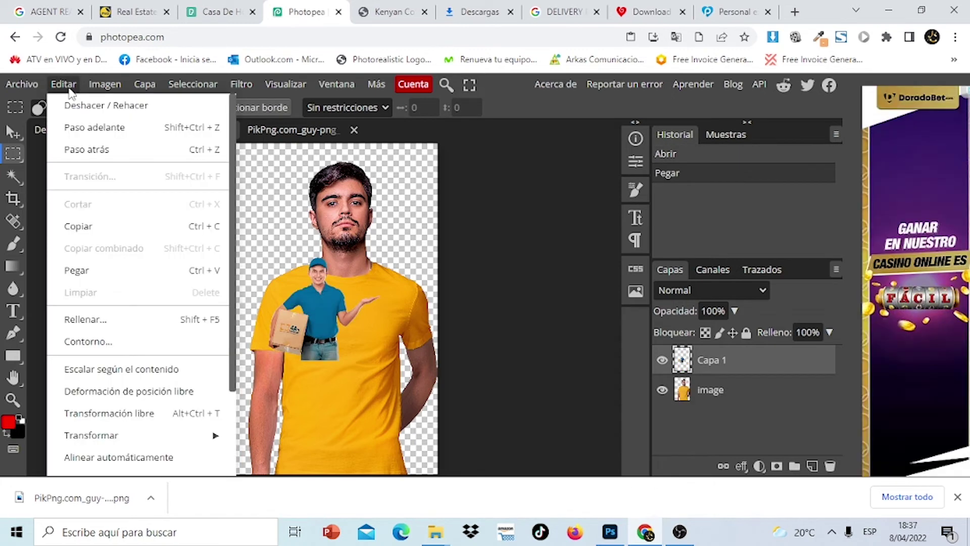
{"action": "left_click", "coordinate": [159, 409]}
{"action": "left_click_drag", "start_coordinate": [339, 328], "coordinate": [311, 252]}
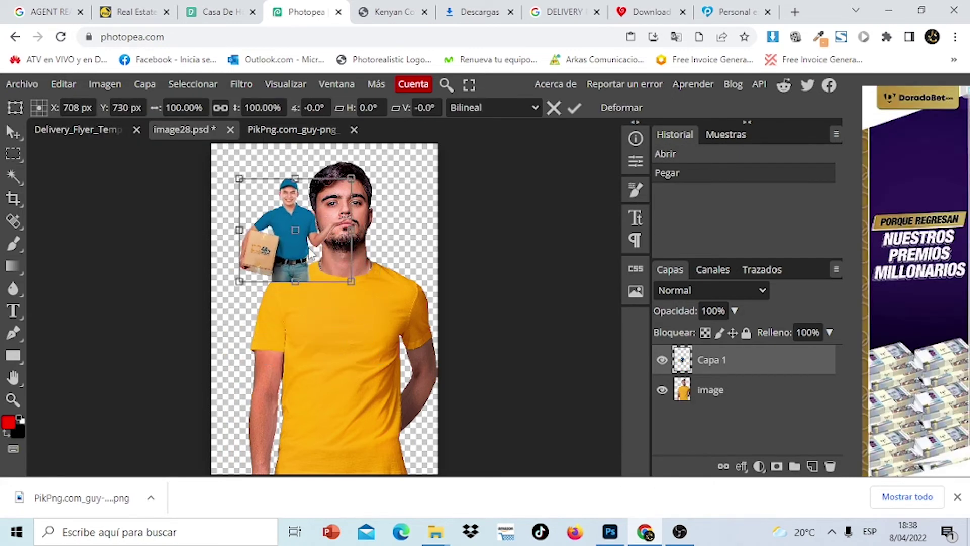
{"action": "mouse_move", "coordinate": [351, 281]}
{"action": "left_mouse_down"}
{"action": "mouse_move", "coordinate": [475, 462]}
{"action": "mouse_move", "coordinate": [430, 431]}
{"action": "left_mouse_up"}
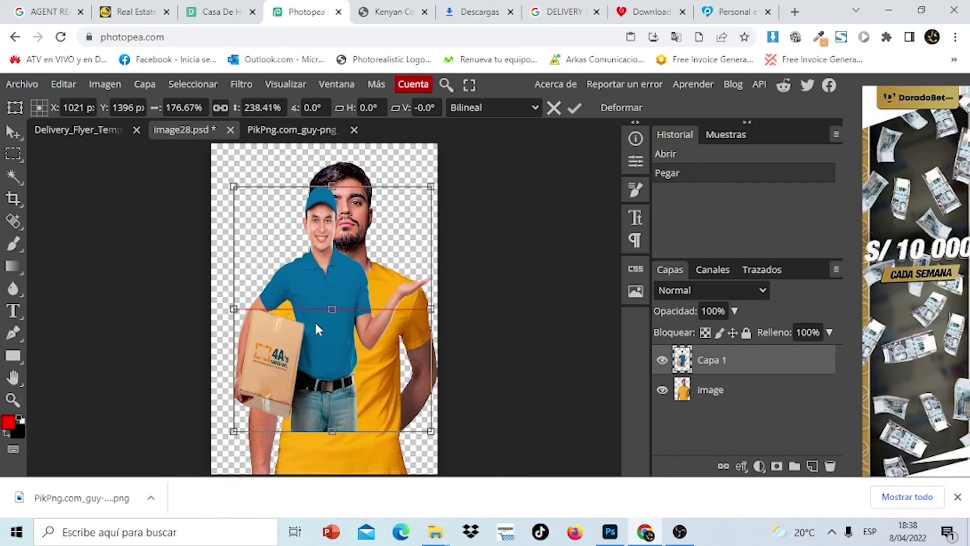
{"action": "left_click_drag", "start_coordinate": [318, 329], "coordinate": [318, 372]}
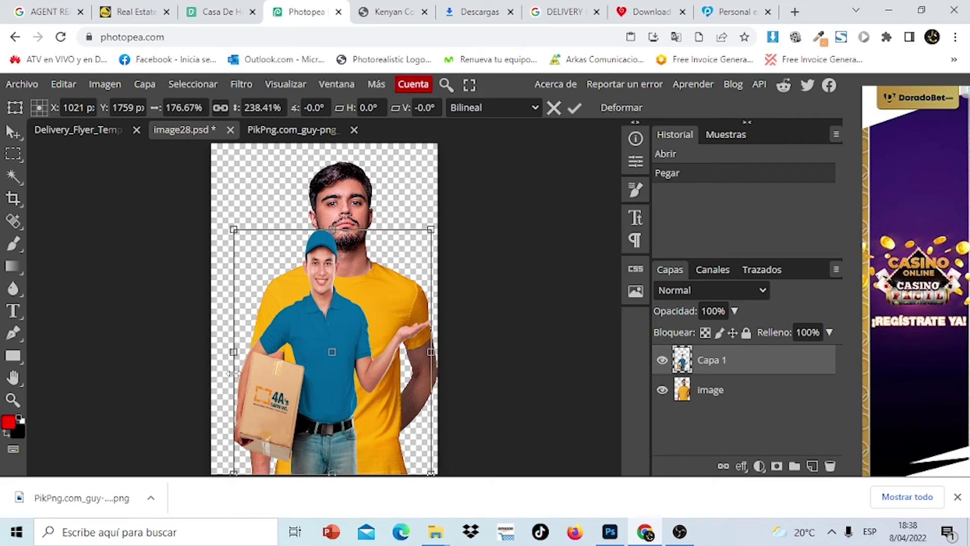
{"action": "left_click_drag", "start_coordinate": [233, 352], "coordinate": [218, 350]}
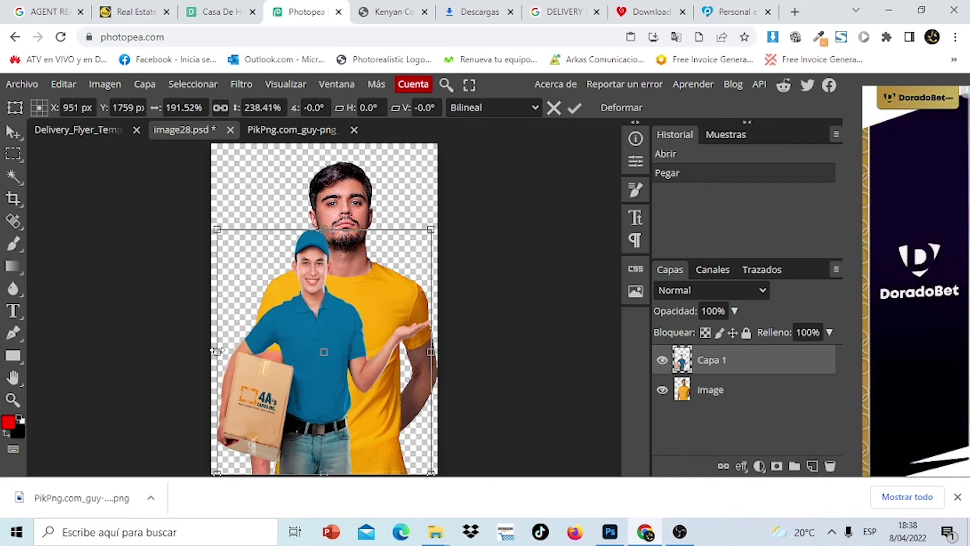
{"action": "mouse_move", "coordinate": [430, 228]}
{"action": "left_mouse_down"}
{"action": "mouse_move", "coordinate": [434, 218]}
{"action": "mouse_move", "coordinate": [438, 231]}
{"action": "left_mouse_up"}
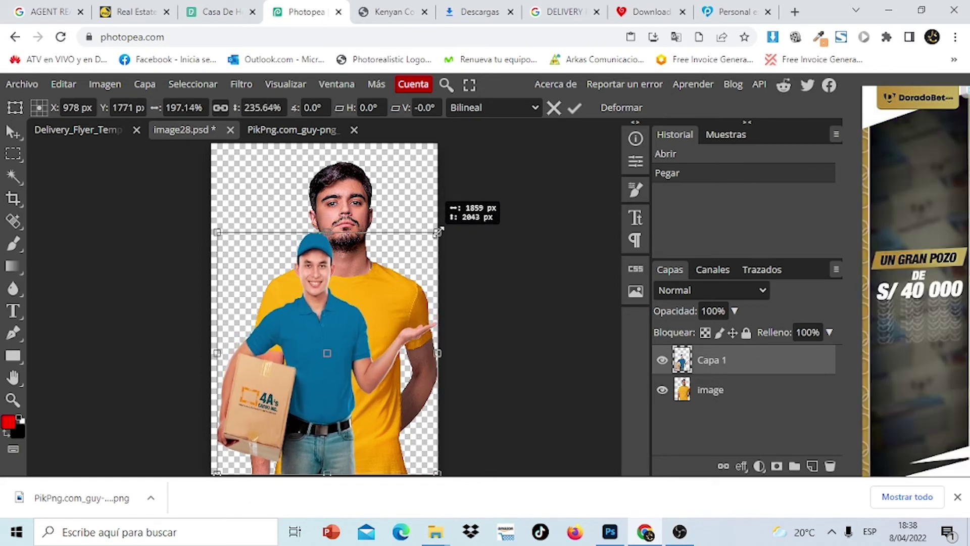
{"action": "left_click", "coordinate": [575, 107]}
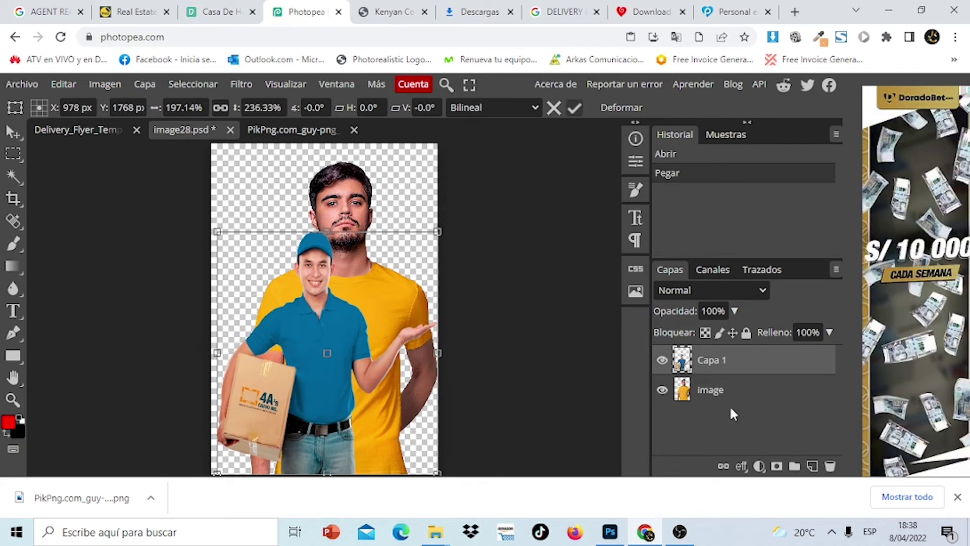
{"action": "left_click", "coordinate": [662, 389]}
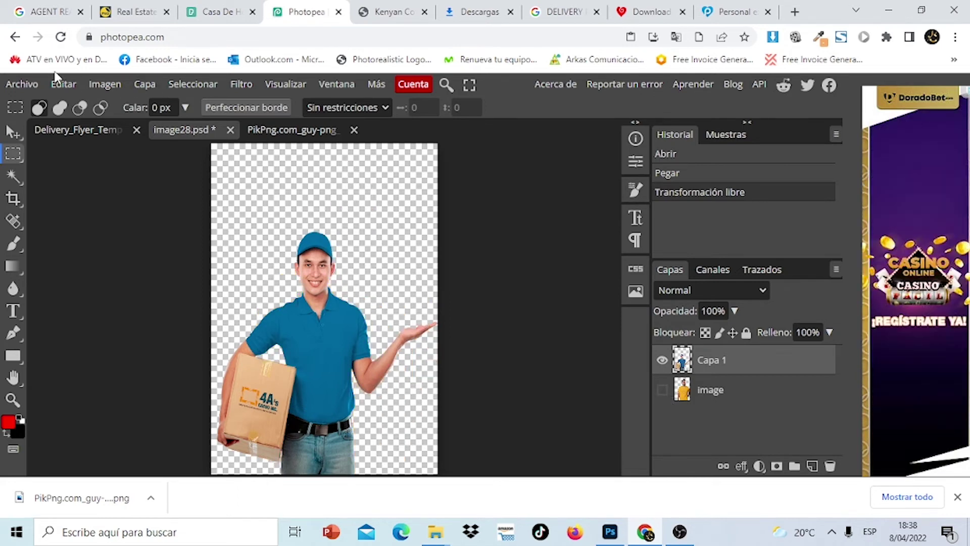
{"action": "left_click", "coordinate": [30, 86]}
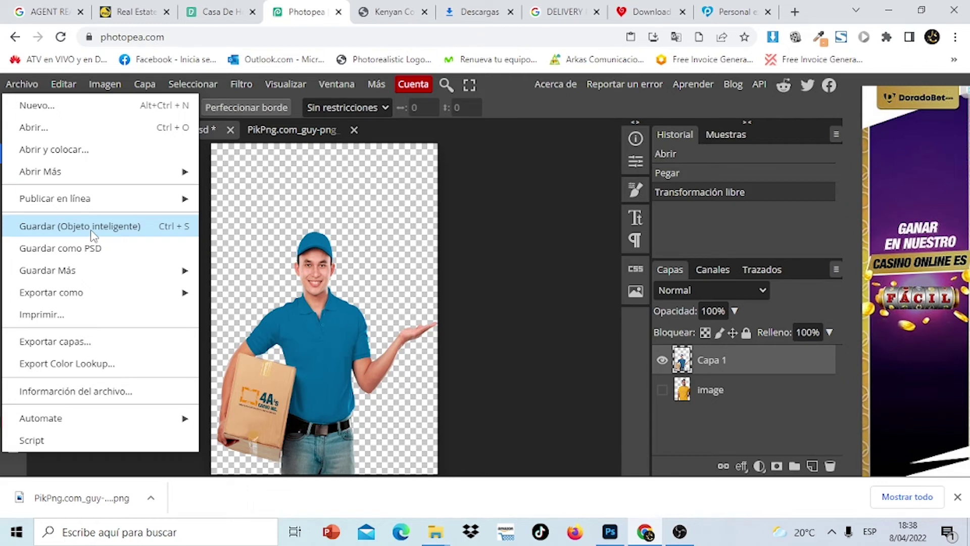
Save the smart object so the flyer template shows the blue-shirt delivery man.
{"action": "left_click", "coordinate": [127, 229]}
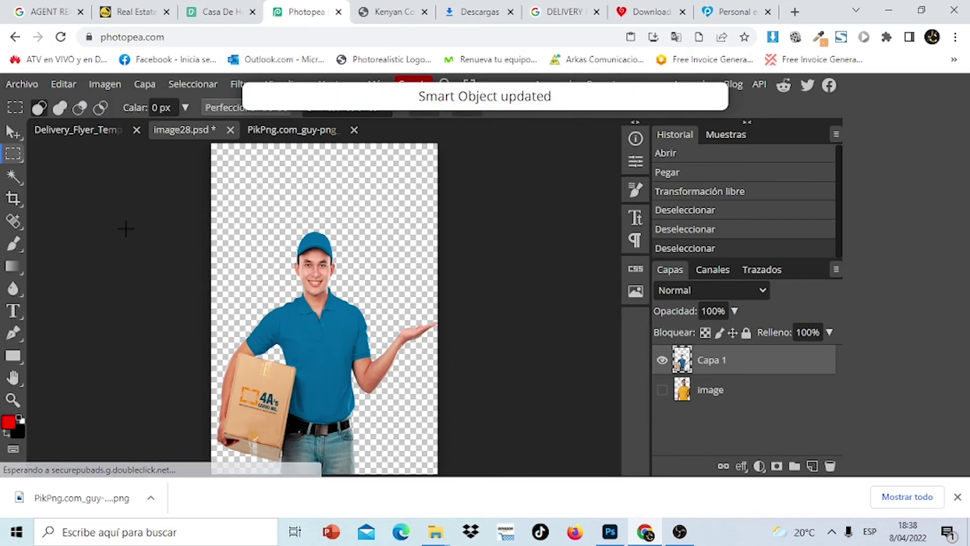
{"action": "left_click", "coordinate": [88, 131]}
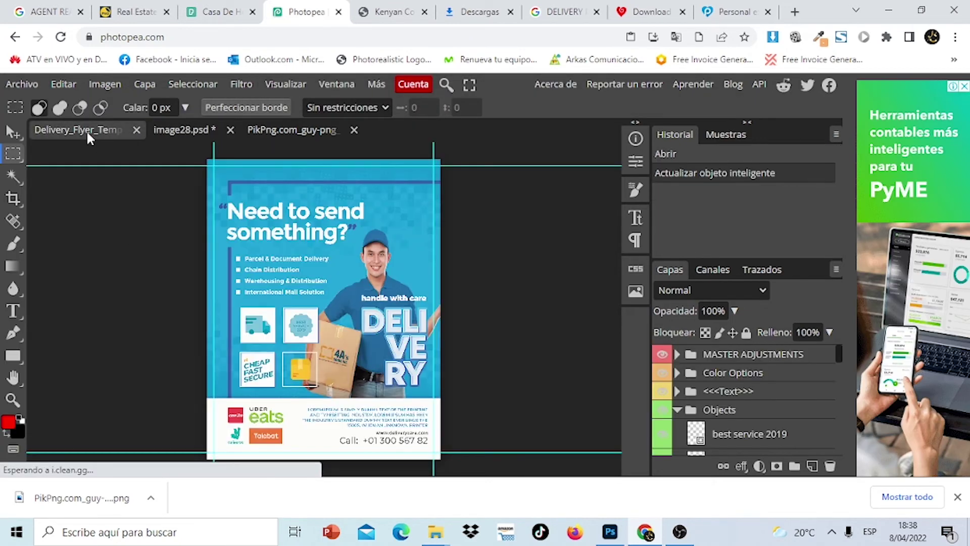
{"action": "left_click", "coordinate": [13, 132]}
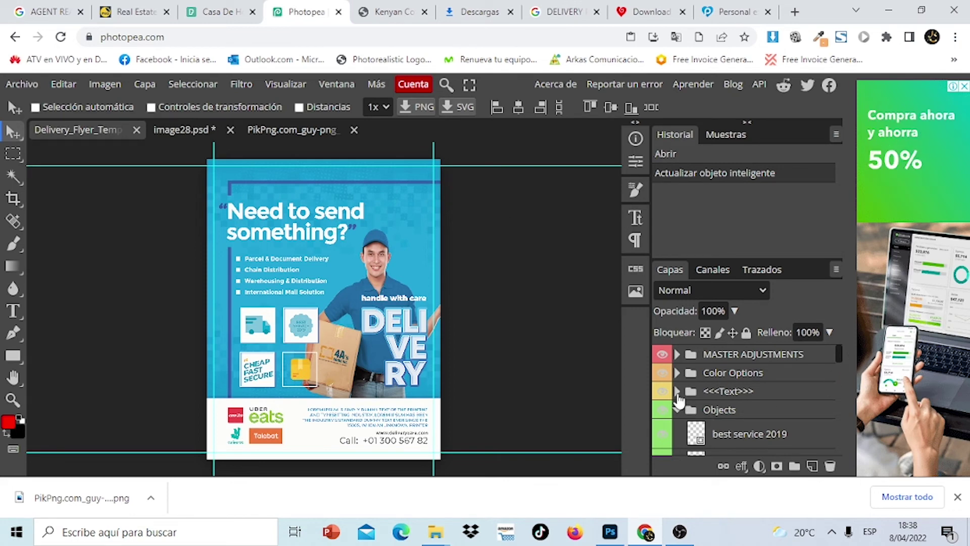
Expand the Text and Title layer groups to reveal the headline layer.
{"action": "left_click", "coordinate": [677, 392]}
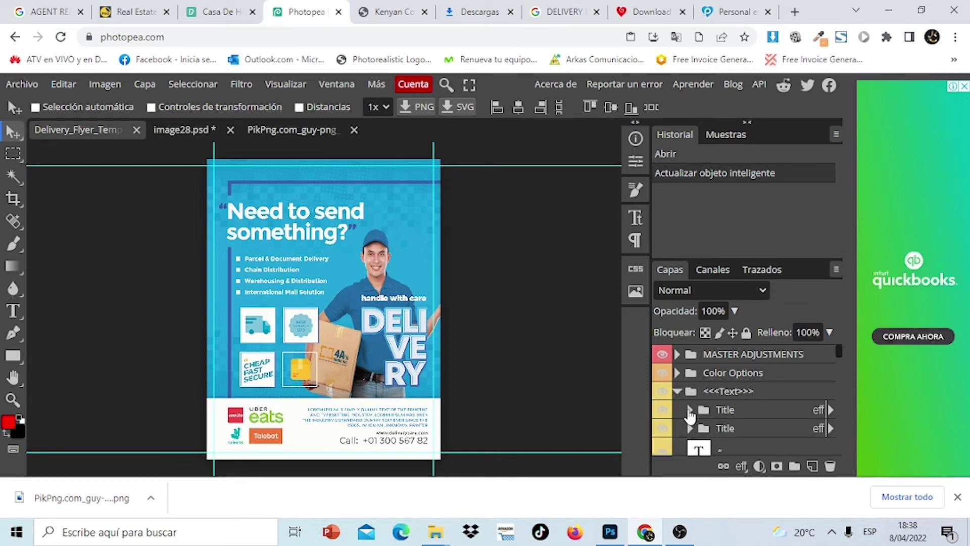
{"action": "left_click", "coordinate": [690, 410]}
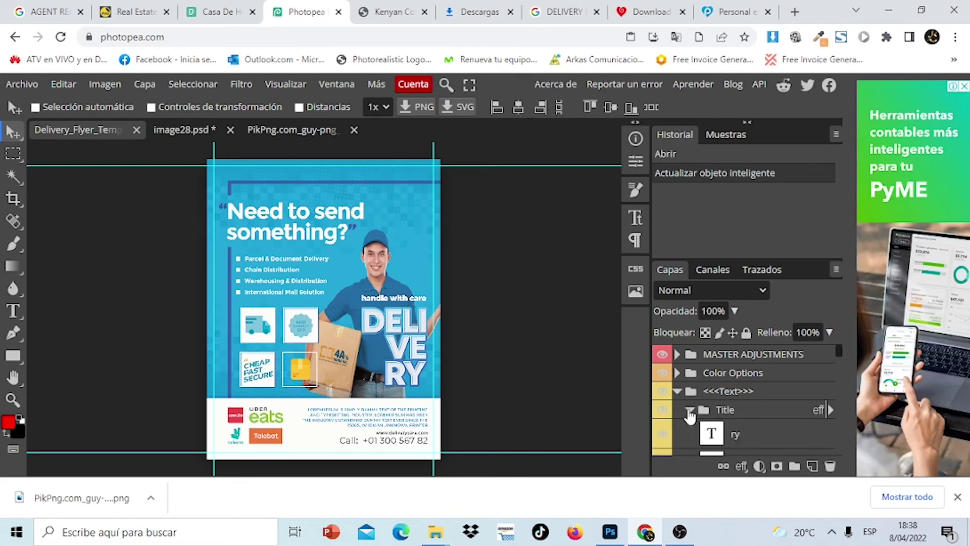
{"action": "left_click", "coordinate": [957, 497]}
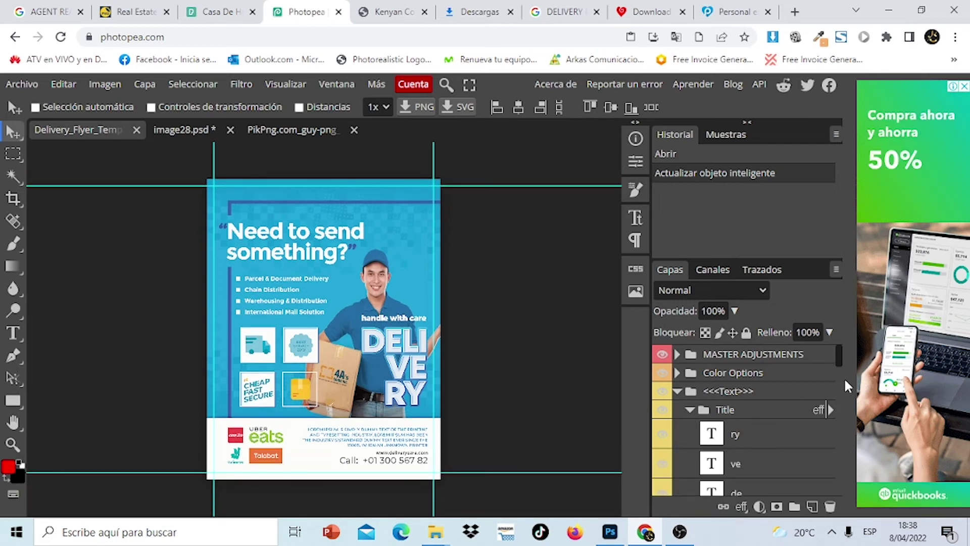
{"action": "left_click_drag", "start_coordinate": [838, 356], "coordinate": [846, 401]}
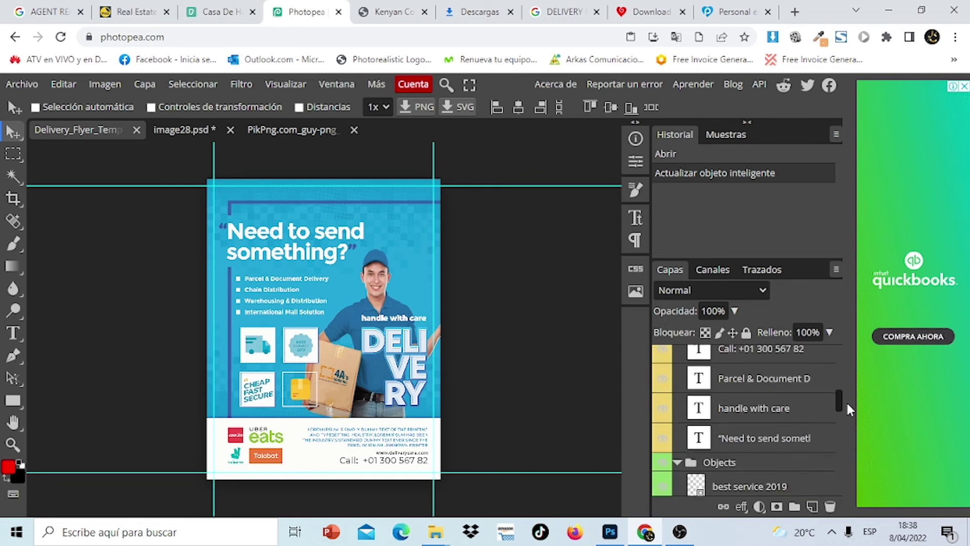
Retype the headline text layer from 'Need to send something?' to 'SERVICIO DE'.
{"action": "left_click", "coordinate": [702, 440]}
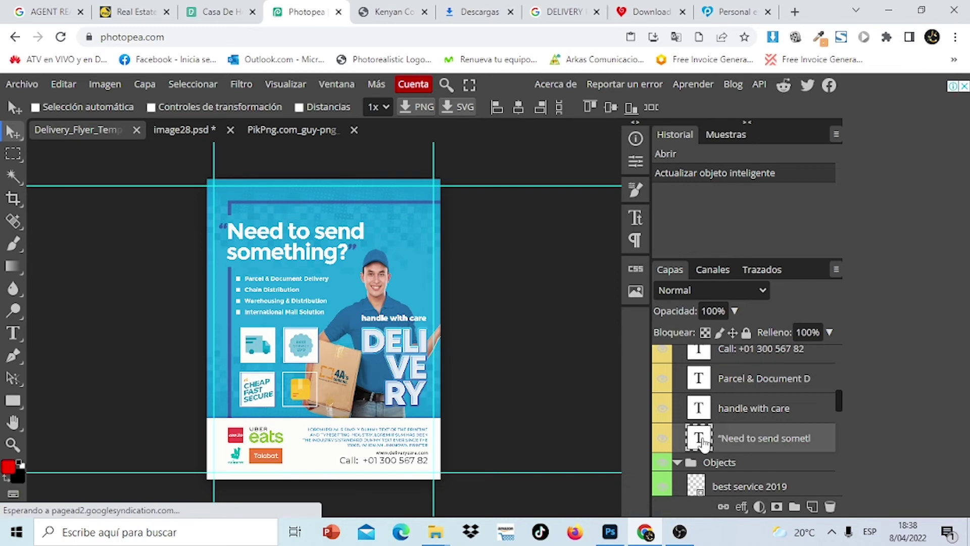
{"action": "double_click", "coordinate": [700, 438]}
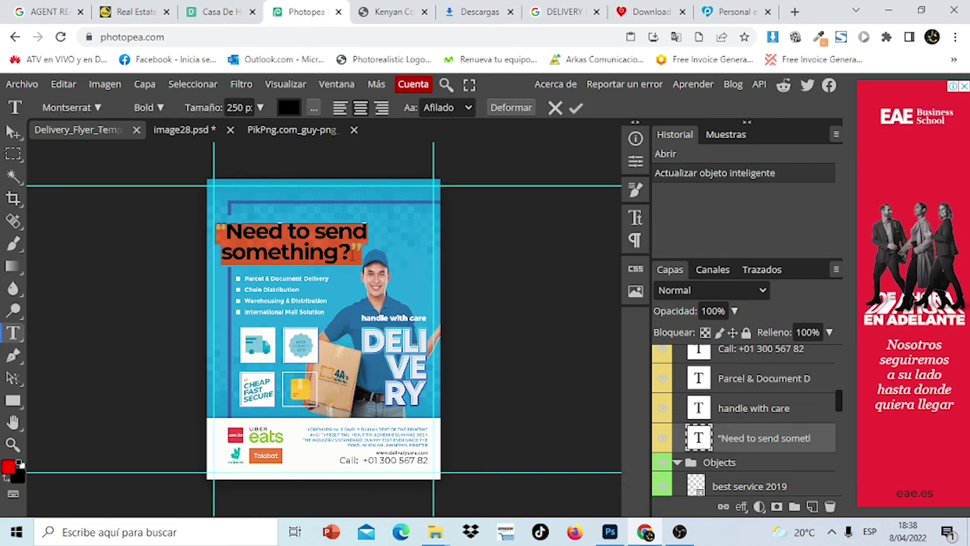
{"action": "left_click", "coordinate": [14, 423]}
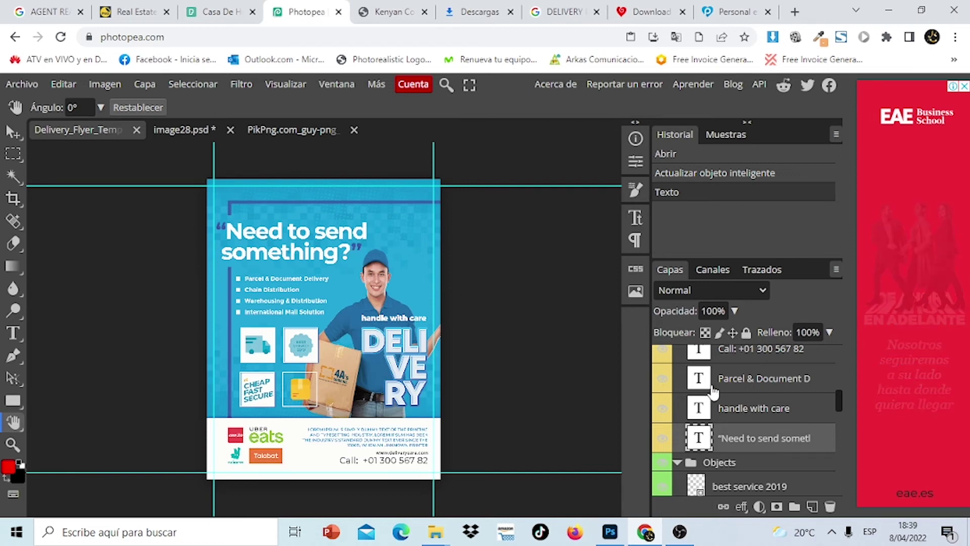
{"action": "double_click", "coordinate": [704, 438]}
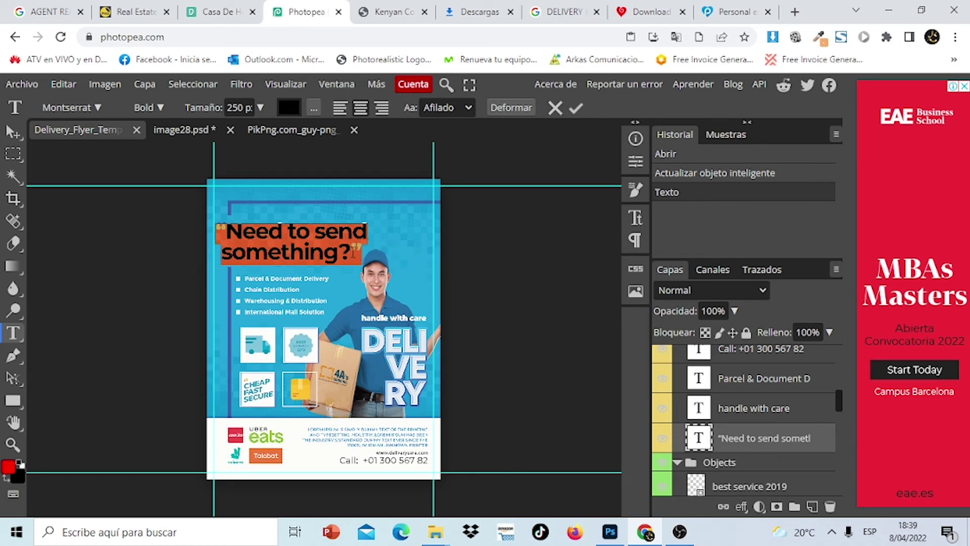
{"action": "key", "text": "BackSpace"}
{"action": "key", "text": "BackSpace"}
{"action": "key", "text": "BackSpace"}
{"action": "key", "text": "BackSpace"}
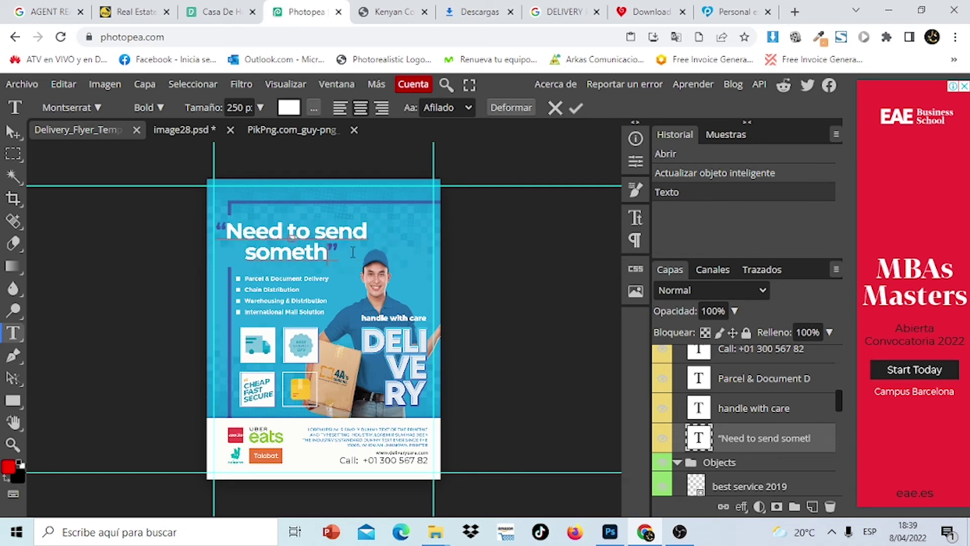
{"action": "key", "text": "BackSpace"}
{"action": "key", "text": "BackSpace"}
{"action": "key", "text": "BackSpace"}
{"action": "key", "text": "BackSpace"}
{"action": "key", "text": "BackSpace"}
{"action": "key", "text": "BackSpace"}
{"action": "key", "text": "BackSpace"}
{"action": "key", "text": "BackSpace"}
{"action": "key", "text": "BackSpace"}
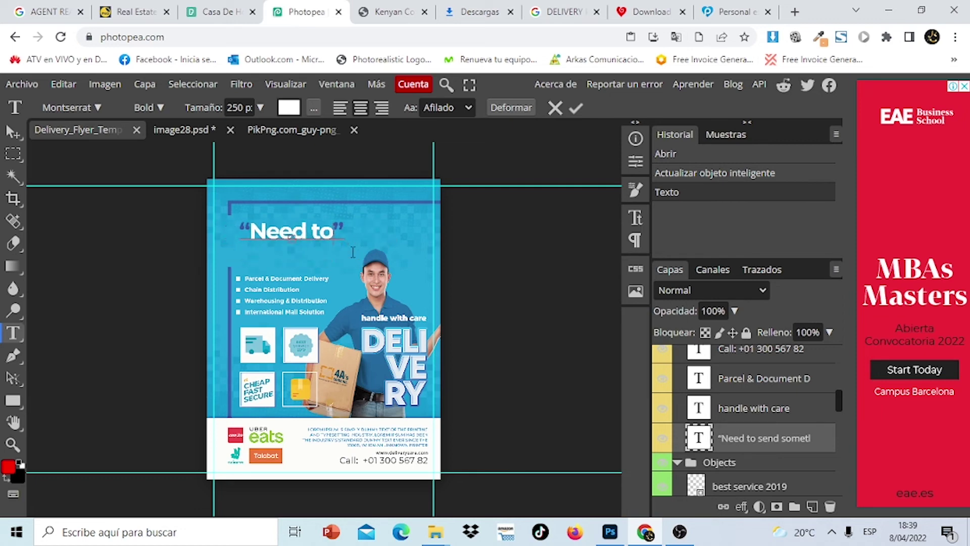
{"action": "key", "text": "BackSpace"}
{"action": "key", "text": "BackSpace"}
{"action": "key", "text": "BackSpace"}
{"action": "key", "text": "BackSpace"}
{"action": "key", "text": "BackSpace"}
{"action": "key", "text": "BackSpace"}
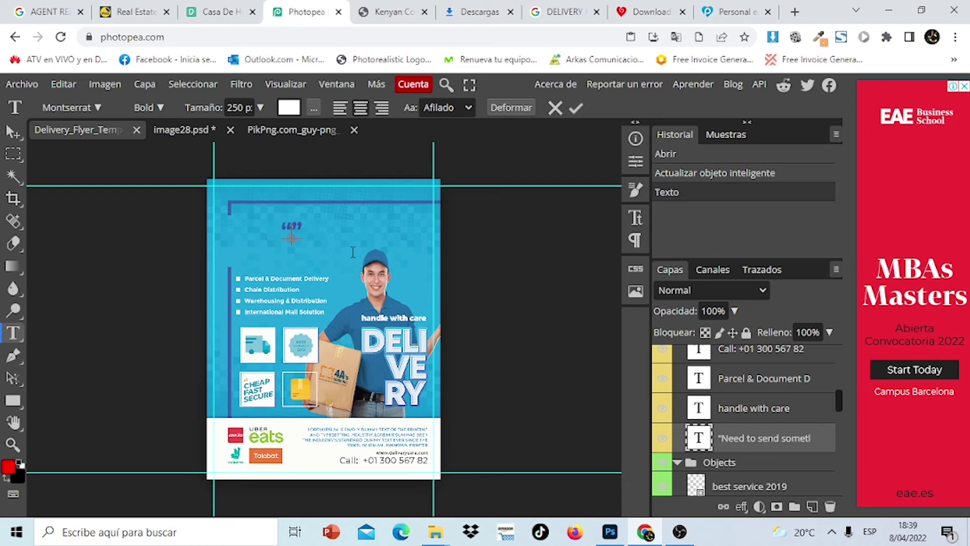
{"action": "type", "text": "SERVIC"}
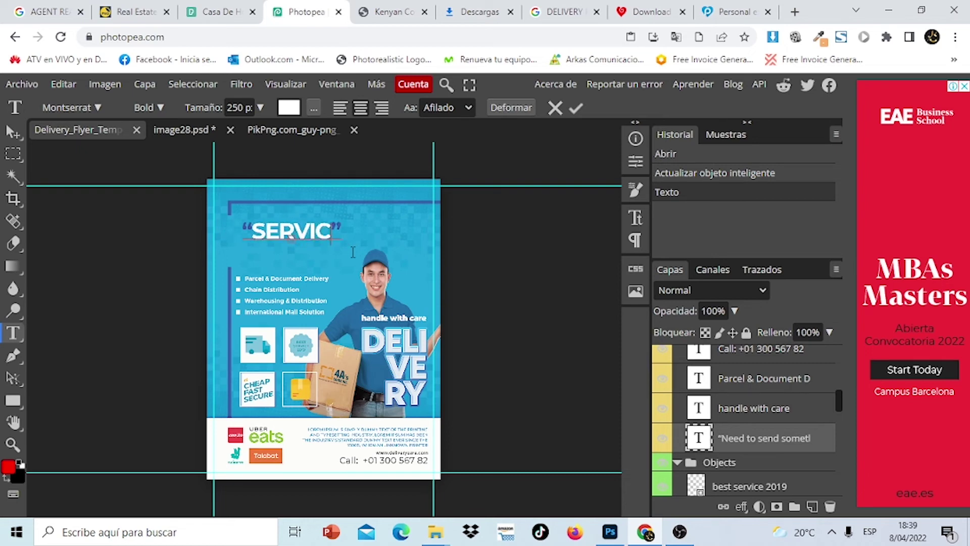
{"action": "type", "text": "IO"}
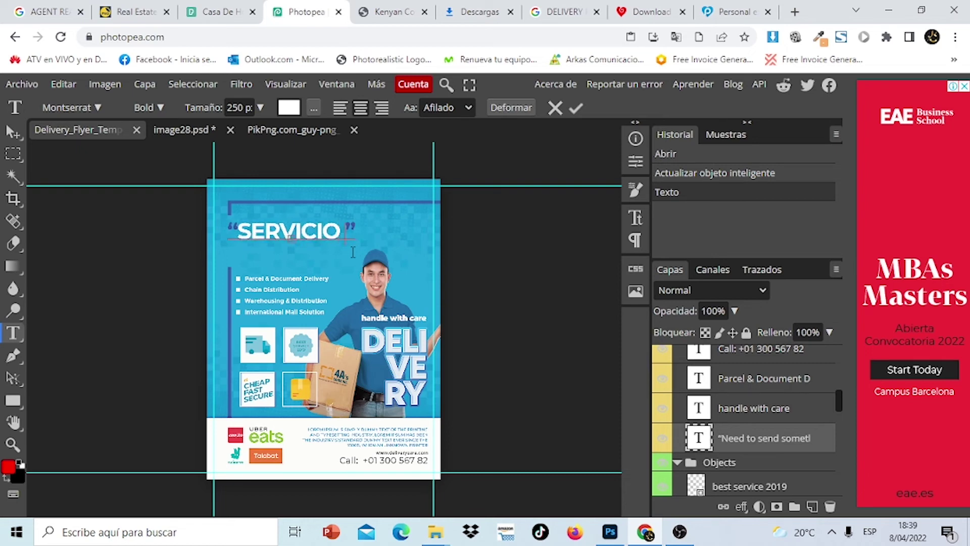
{"action": "type", "text": " DE "}
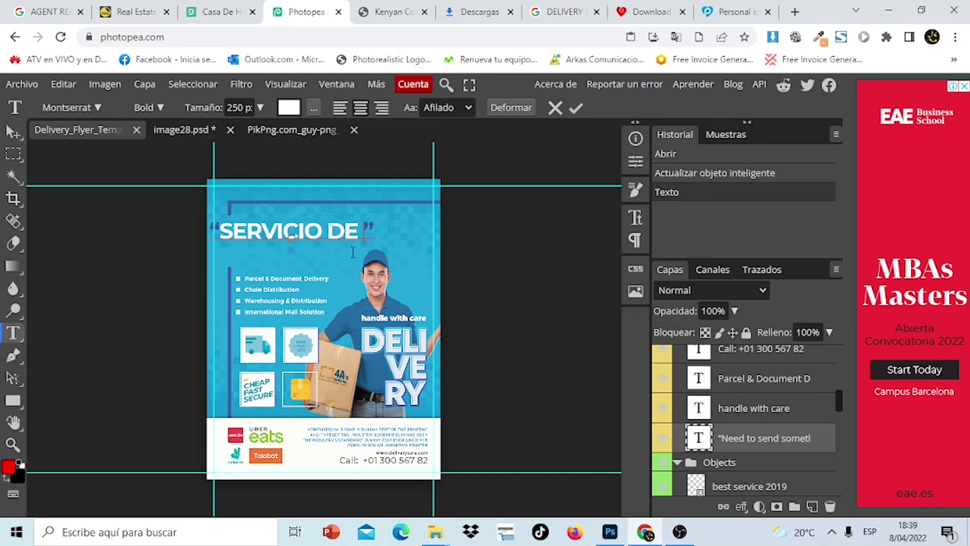
{"action": "type", "text": "DE"}
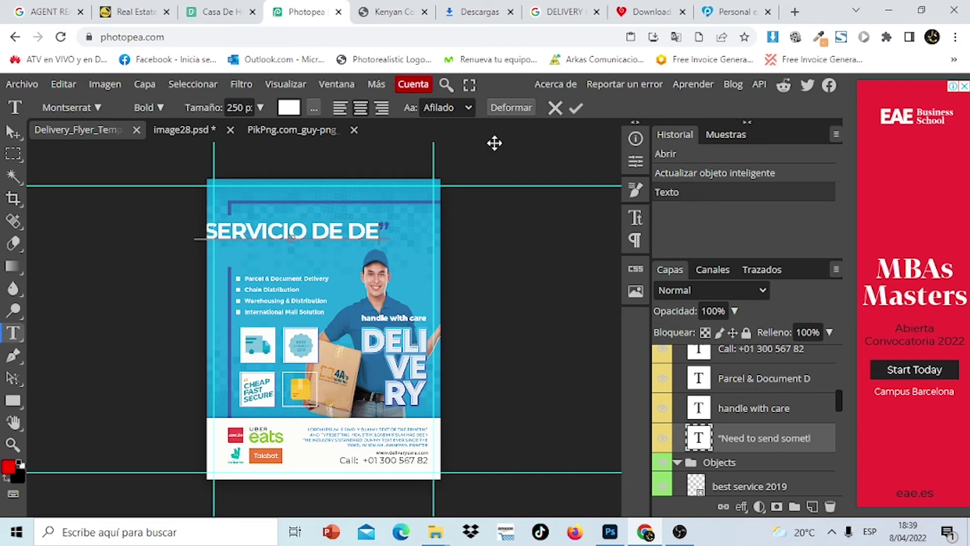
{"action": "key", "text": "BackSpace"}
{"action": "key", "text": "BackSpace"}
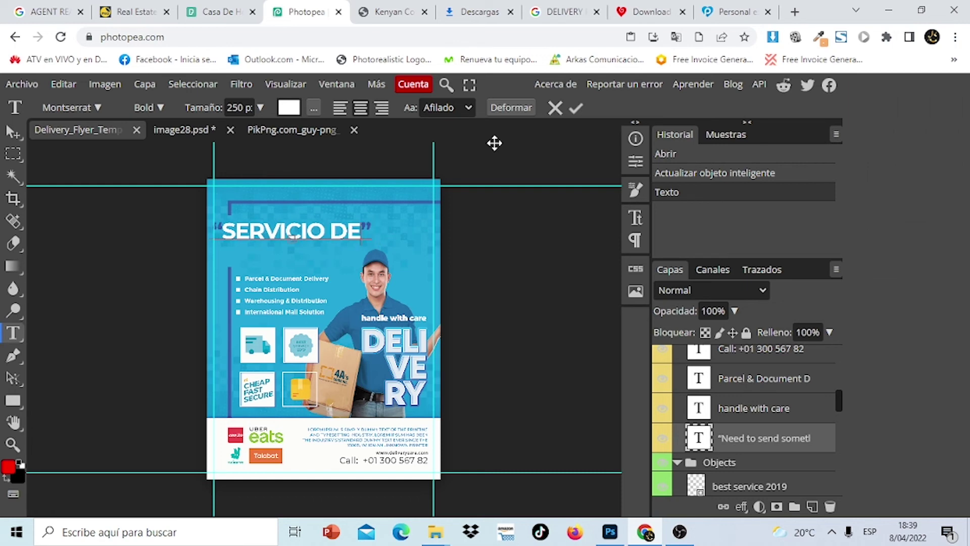
Commit the SERVICIO DE headline, duplicate its layer, then undo the duplication.
{"action": "left_click", "coordinate": [576, 107]}
{"action": "right_click", "coordinate": [777, 442]}
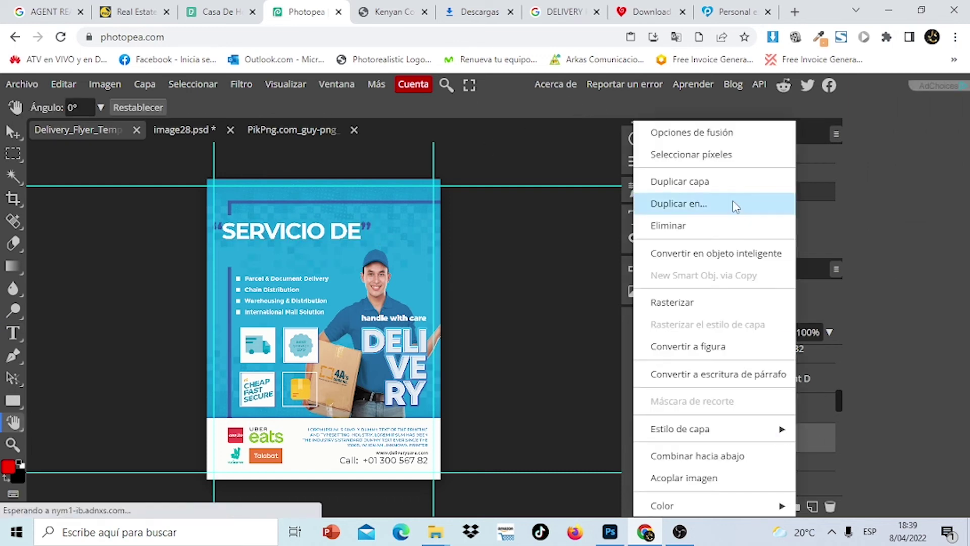
{"action": "left_click", "coordinate": [724, 184]}
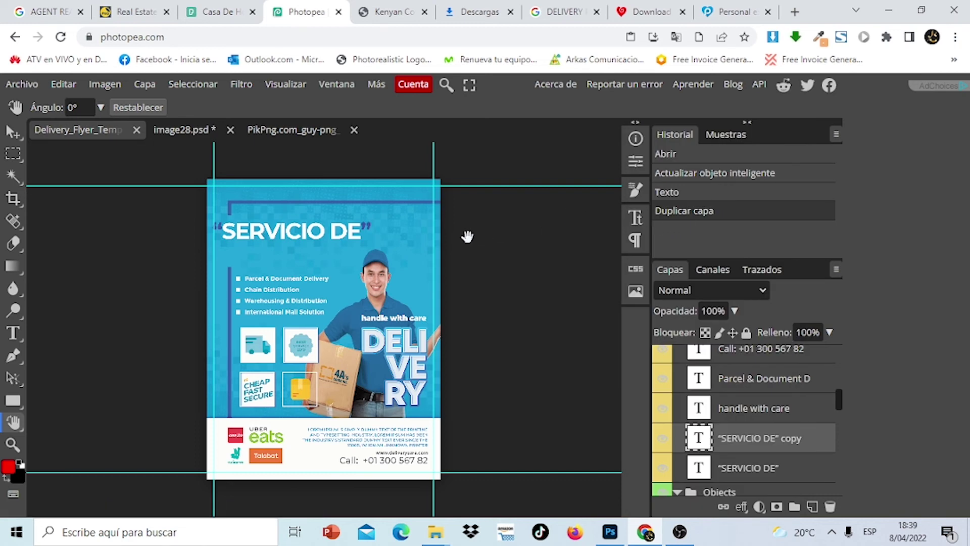
{"action": "left_click_drag", "start_coordinate": [341, 240], "coordinate": [318, 241]}
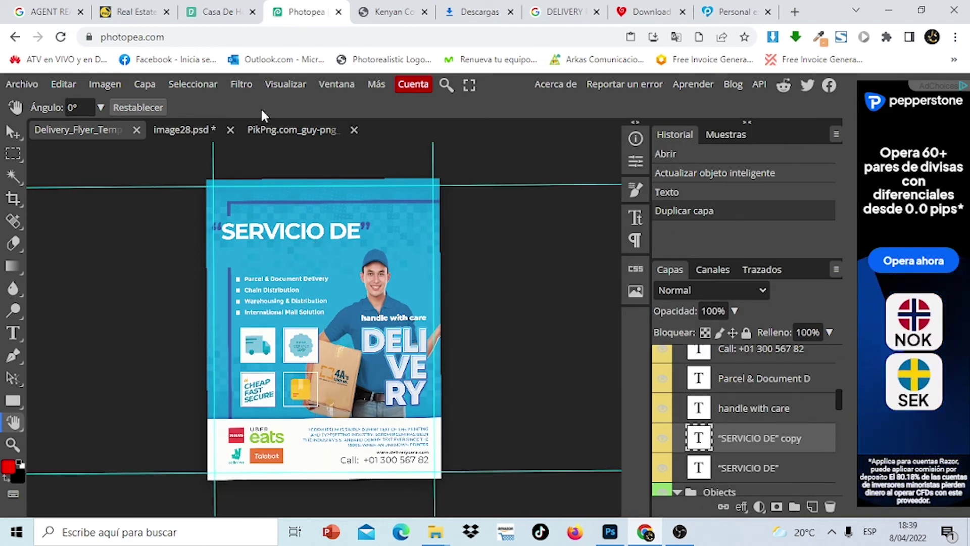
{"action": "left_click", "coordinate": [55, 84]}
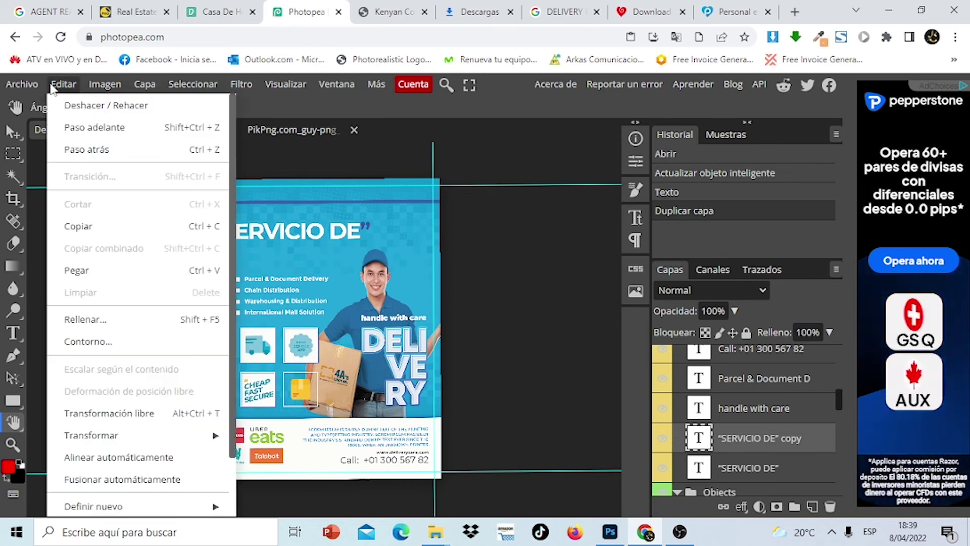
{"action": "left_click", "coordinate": [79, 106]}
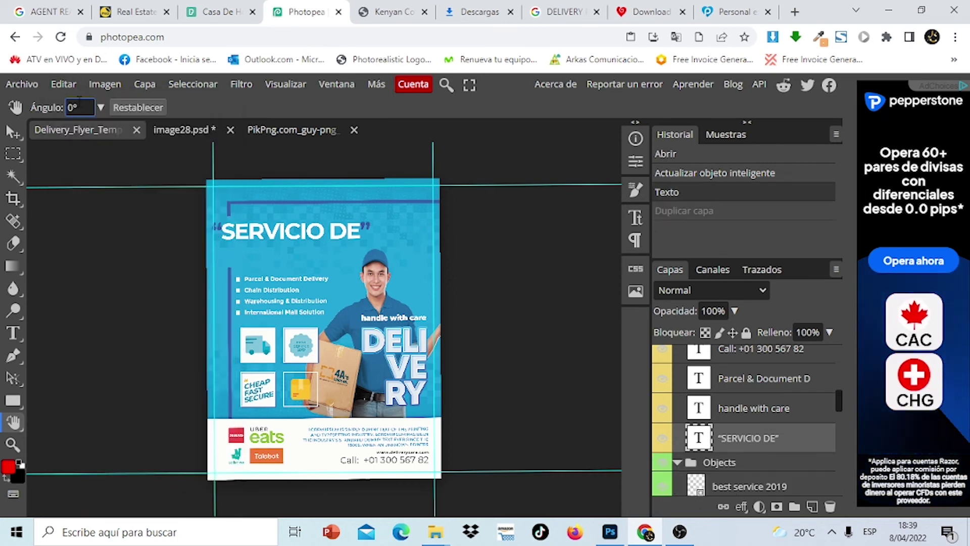
Duplicate the SERVICIO DE layer and move the copy directly beneath the original.
{"action": "right_click", "coordinate": [733, 438]}
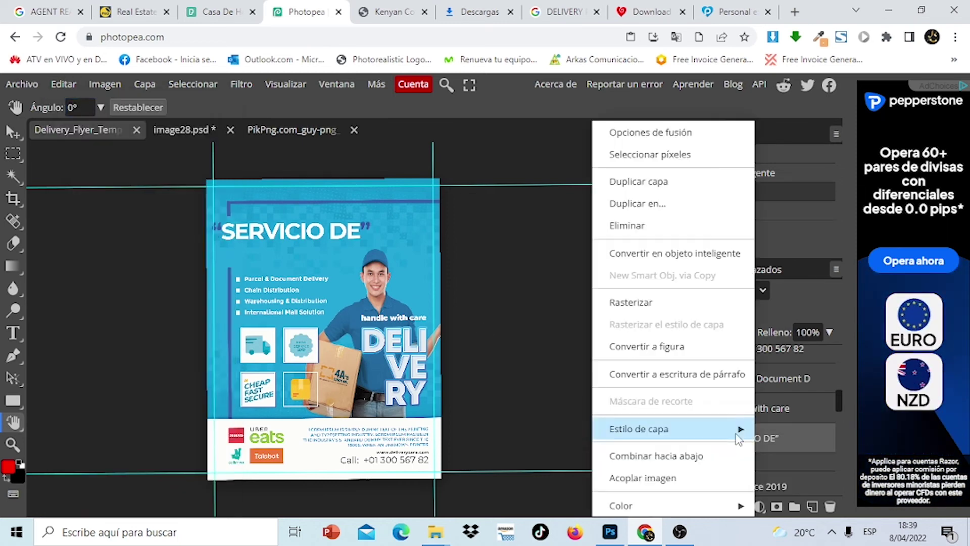
{"action": "left_click", "coordinate": [677, 183]}
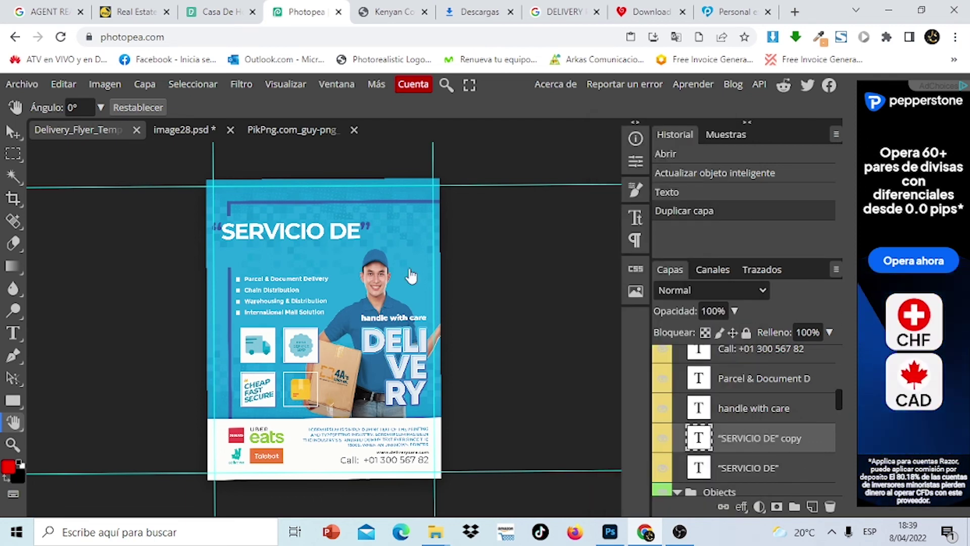
{"action": "left_click", "coordinate": [61, 83]}
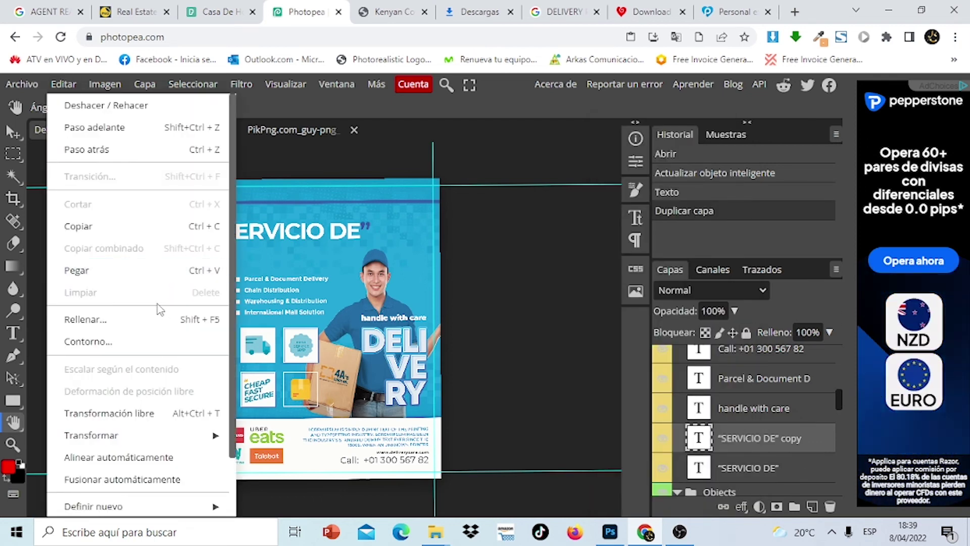
{"action": "left_click", "coordinate": [145, 413]}
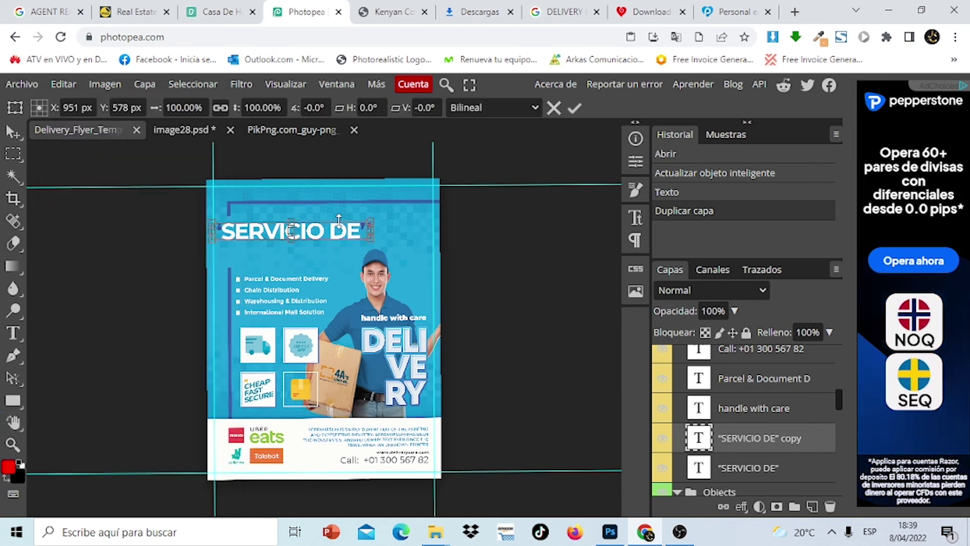
{"action": "left_click_drag", "start_coordinate": [332, 242], "coordinate": [332, 263]}
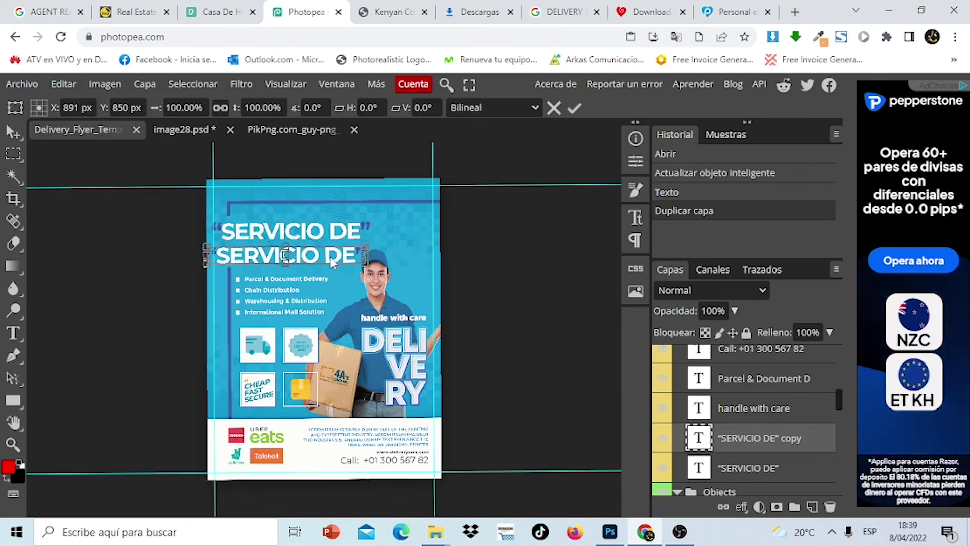
{"action": "left_click", "coordinate": [576, 107]}
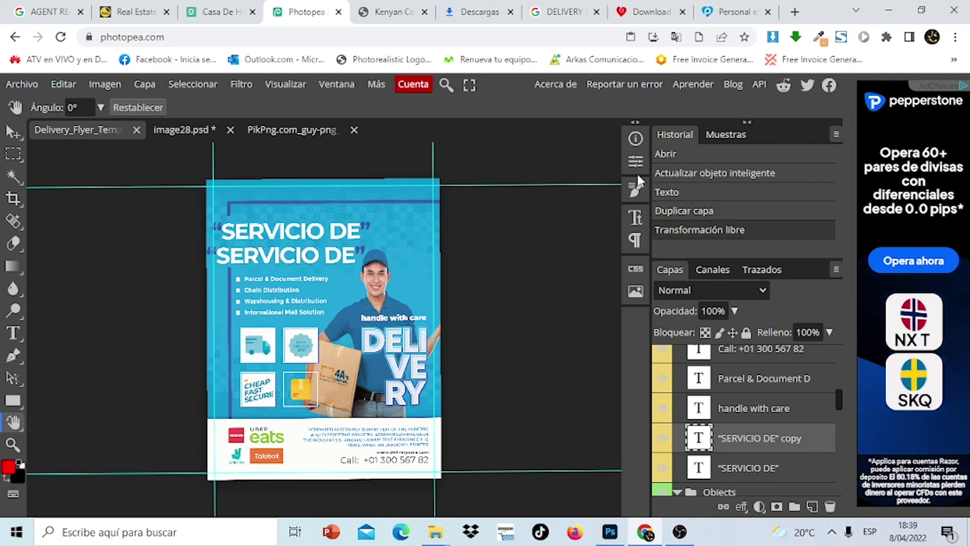
Change the copied headline line to 'DELIVERY' so the title reads SERVICIO DE DELIVERY.
{"action": "double_click", "coordinate": [700, 438]}
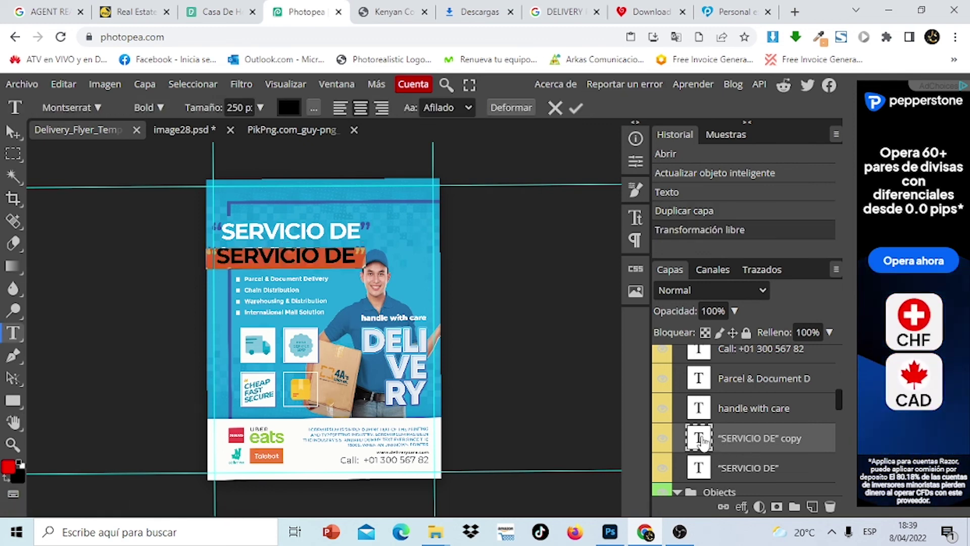
{"action": "type", "text": "DE"}
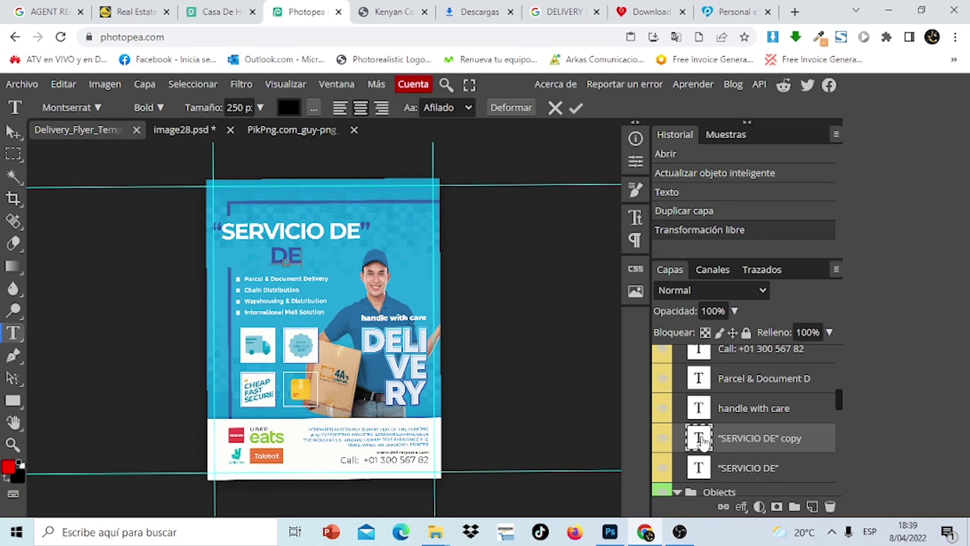
{"action": "type", "text": "LIVERY"}
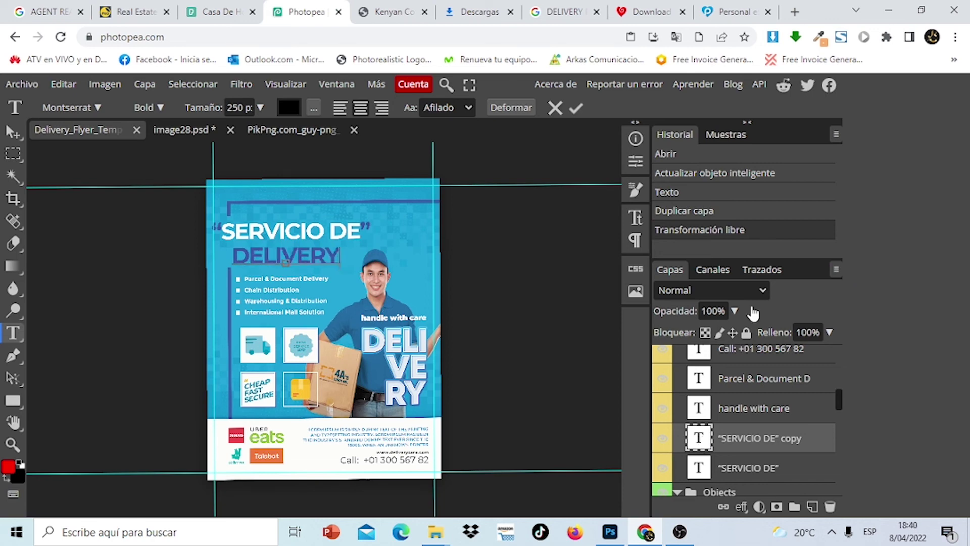
{"action": "left_click", "coordinate": [574, 108]}
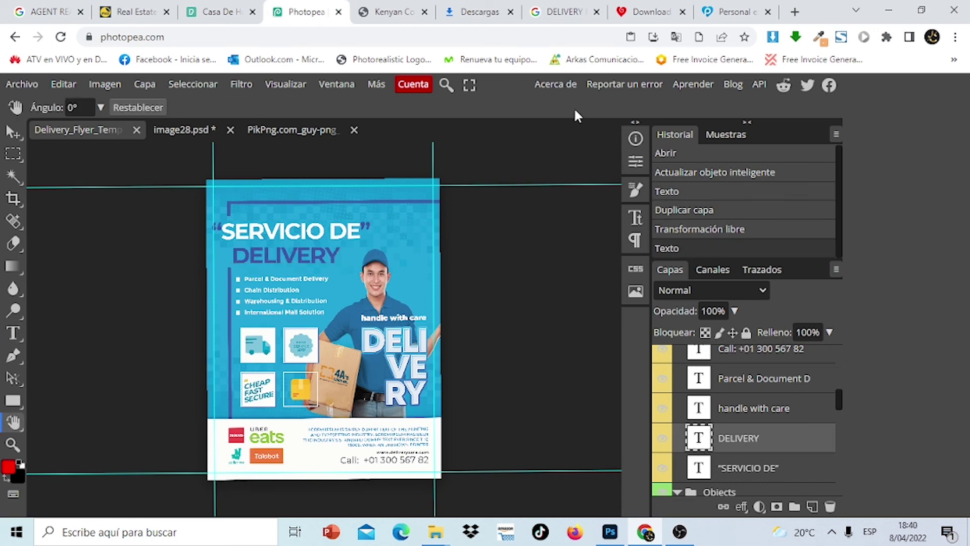
{"action": "left_click", "coordinate": [25, 84]}
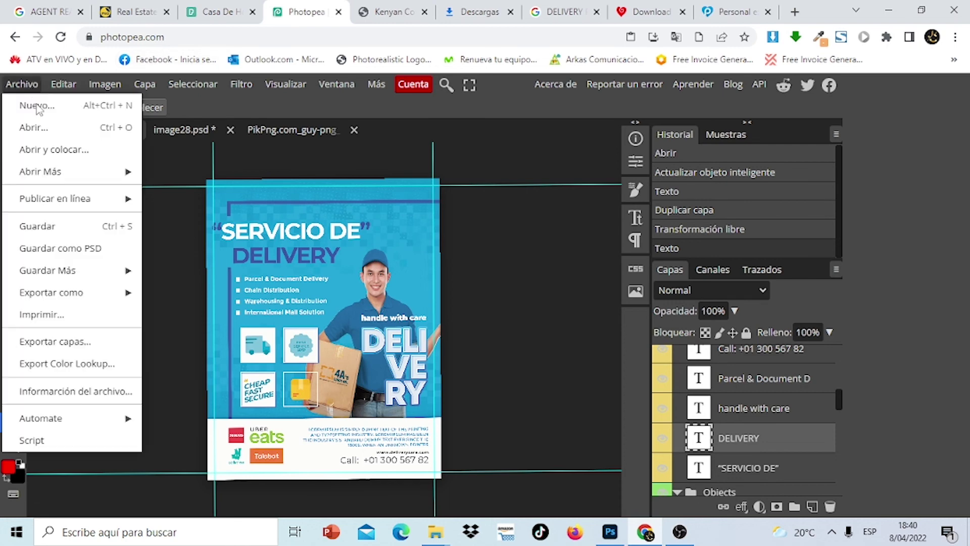
{"action": "mouse_move", "coordinate": [51, 292]}
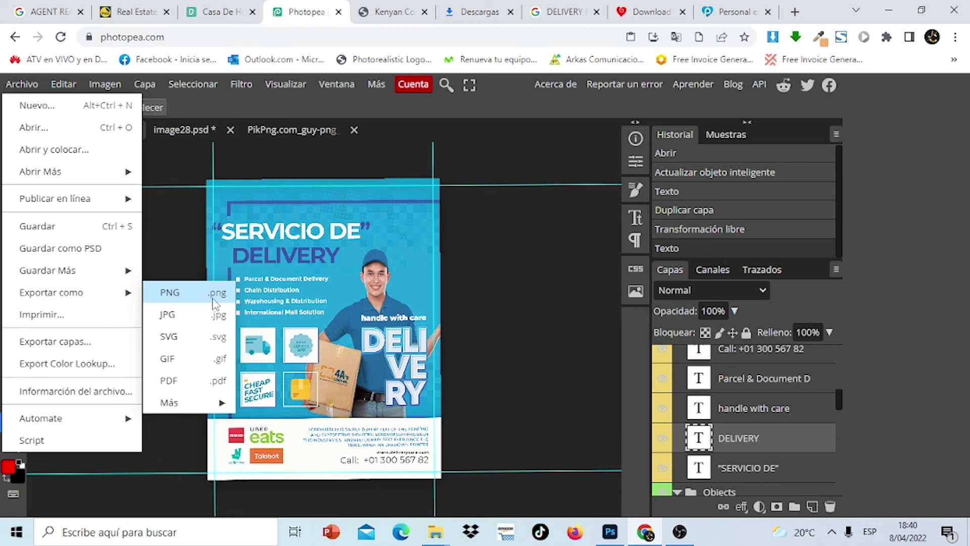
Export the flyer as Delivery_Flyer_Template.png and open the downloaded file.
{"action": "left_click", "coordinate": [181, 292]}
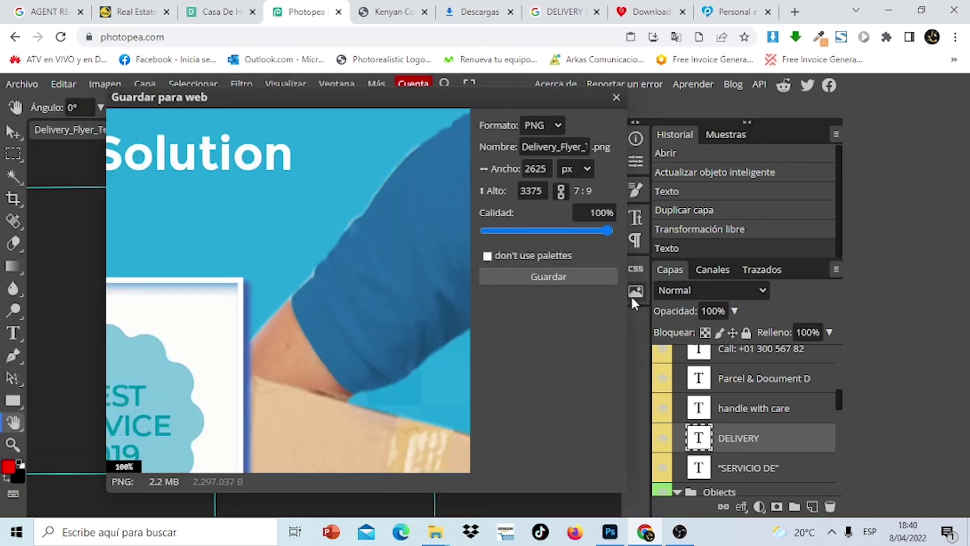
{"action": "left_click", "coordinate": [539, 276]}
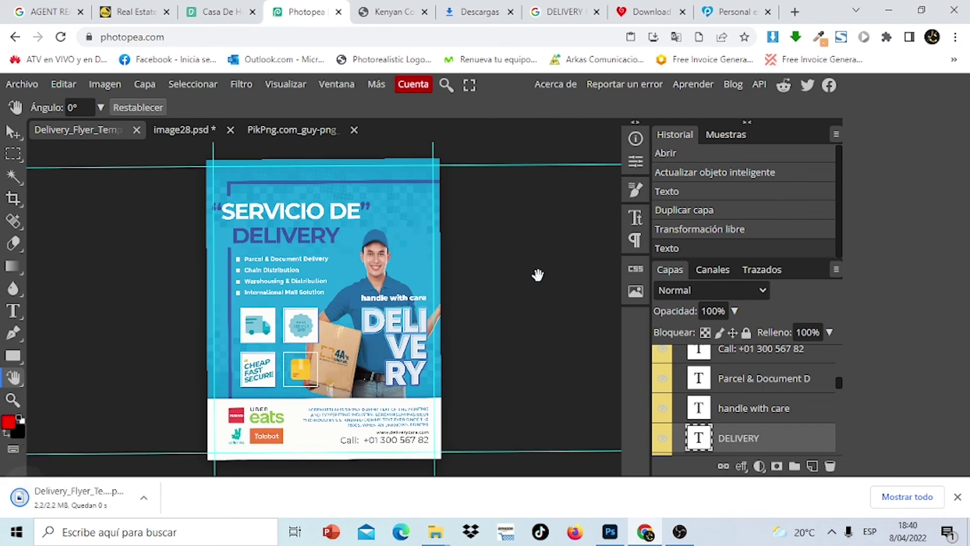
{"action": "left_click", "coordinate": [92, 500]}
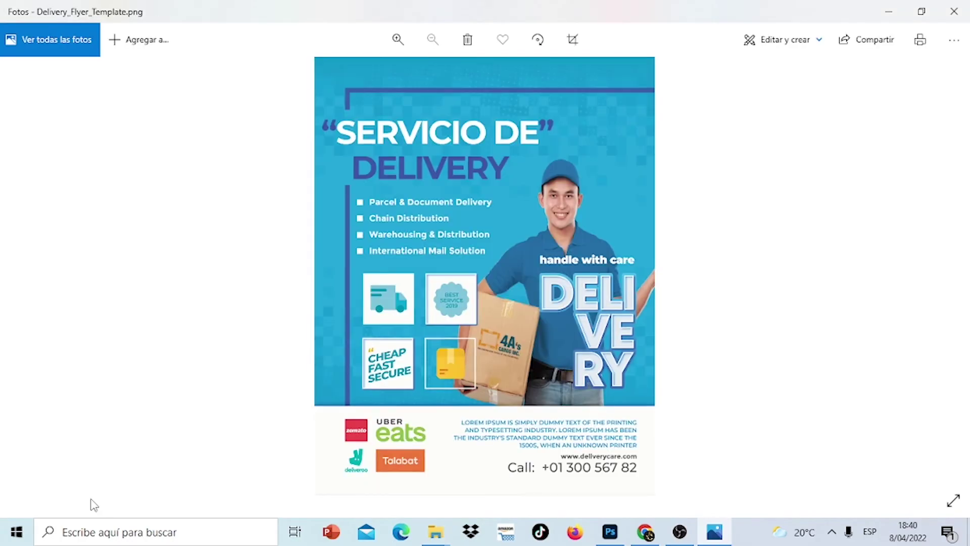
Close the Photos preview of the exported flyer PNG to return to Photopea.
{"action": "left_click", "coordinate": [954, 12]}
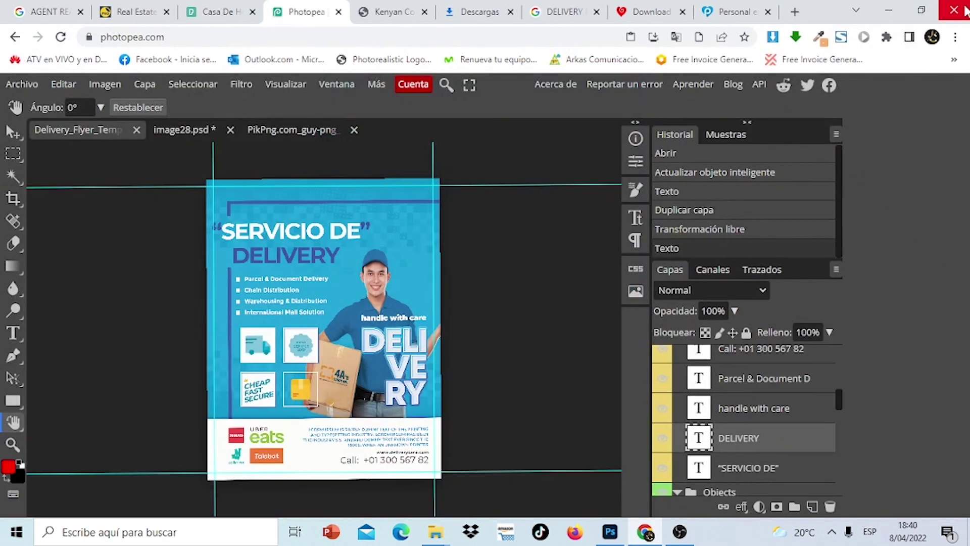